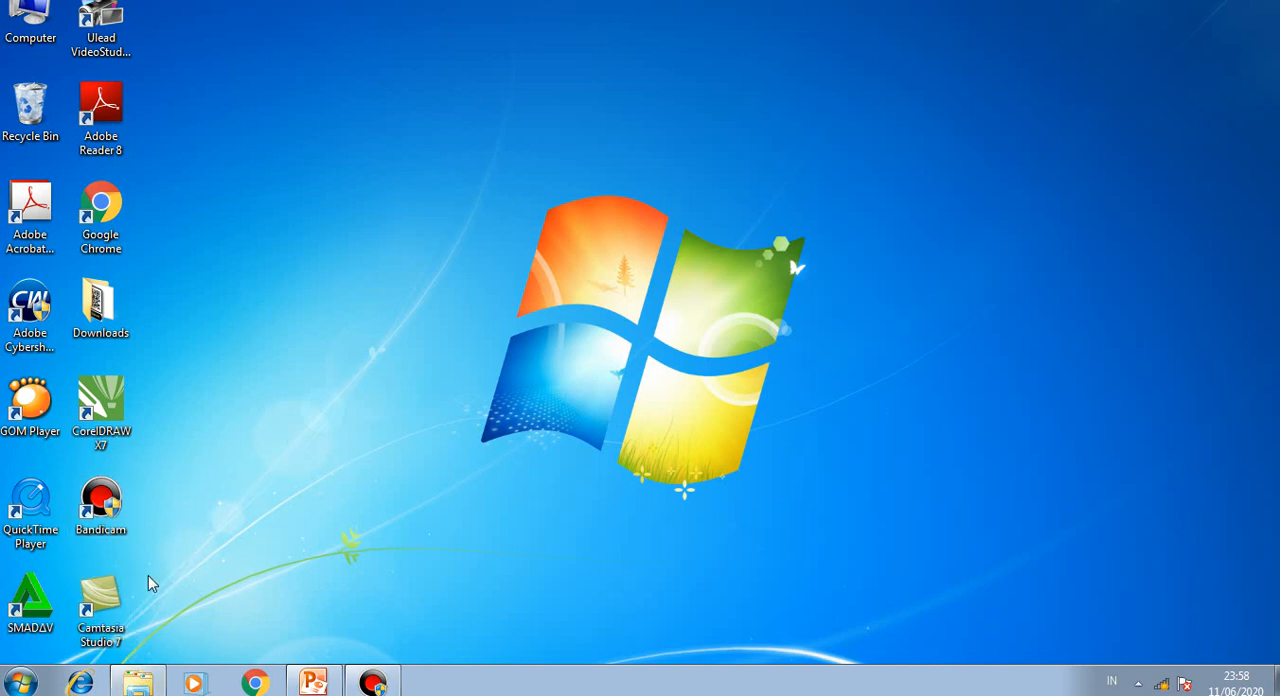
# Step: Launch Camtasia Studio 7 from the desktop and dismiss its welcome dialog
pyautogui.click(101, 620)
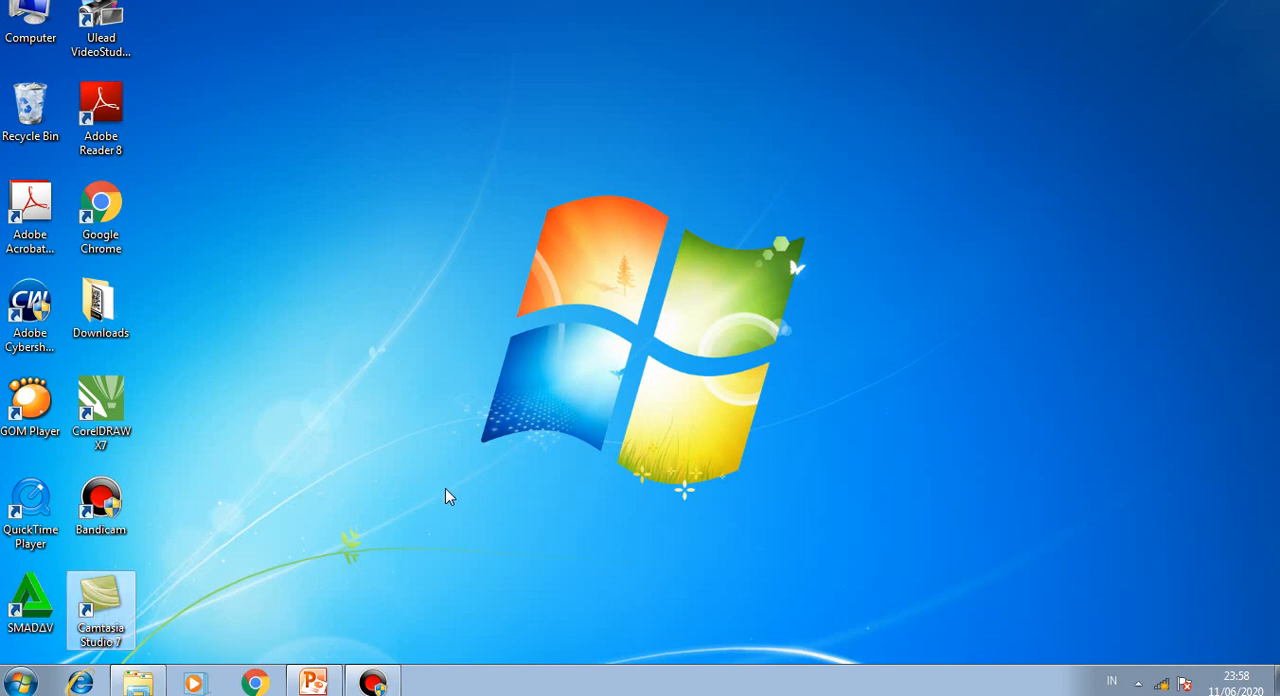
pyautogui.press('Return')
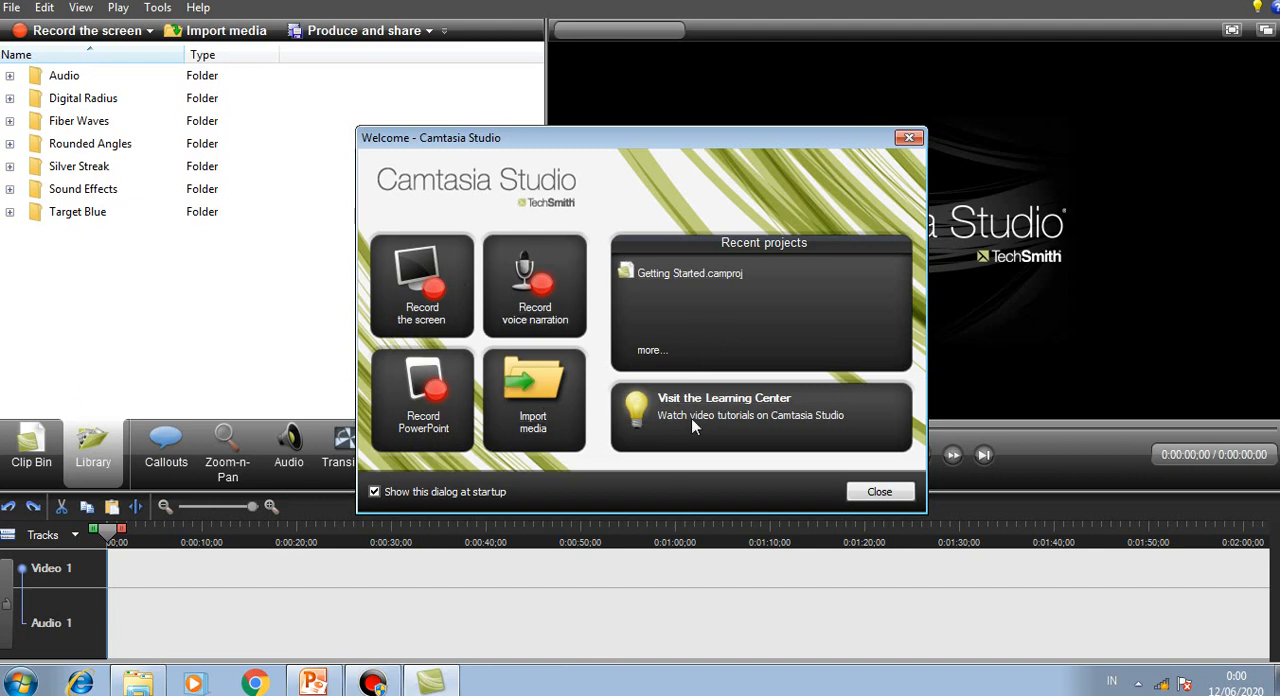
pyautogui.click(888, 491)
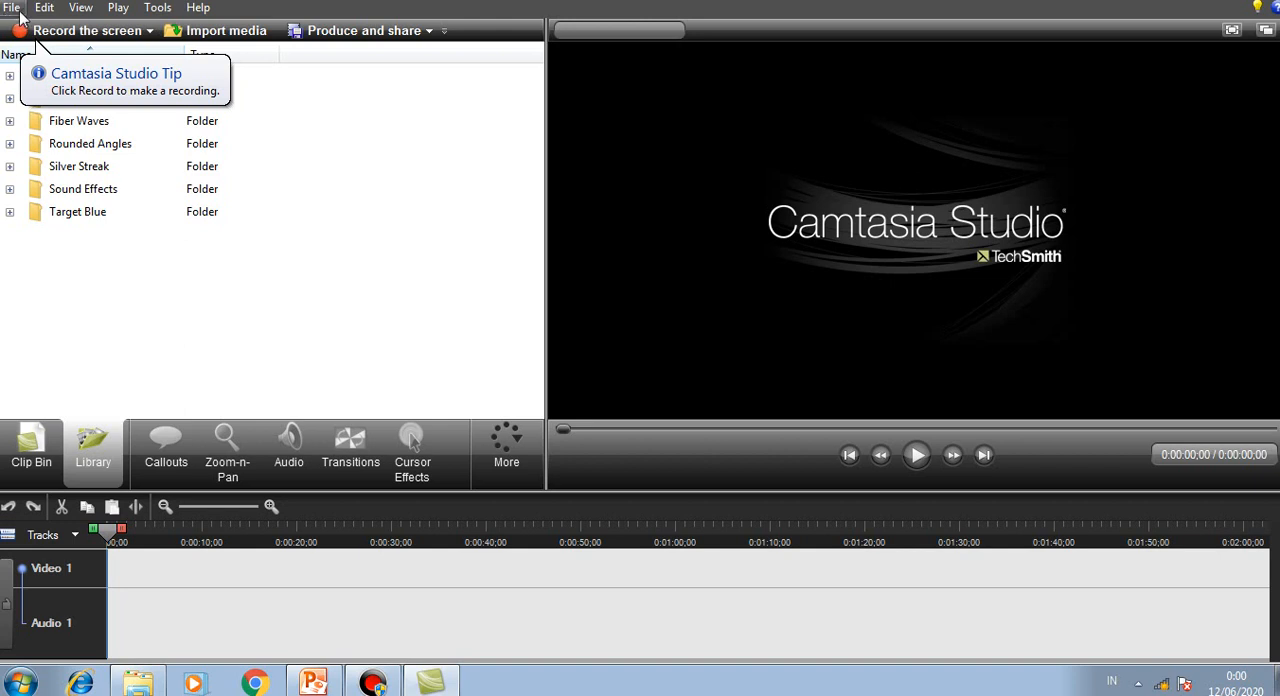
pyautogui.click(56, 12)
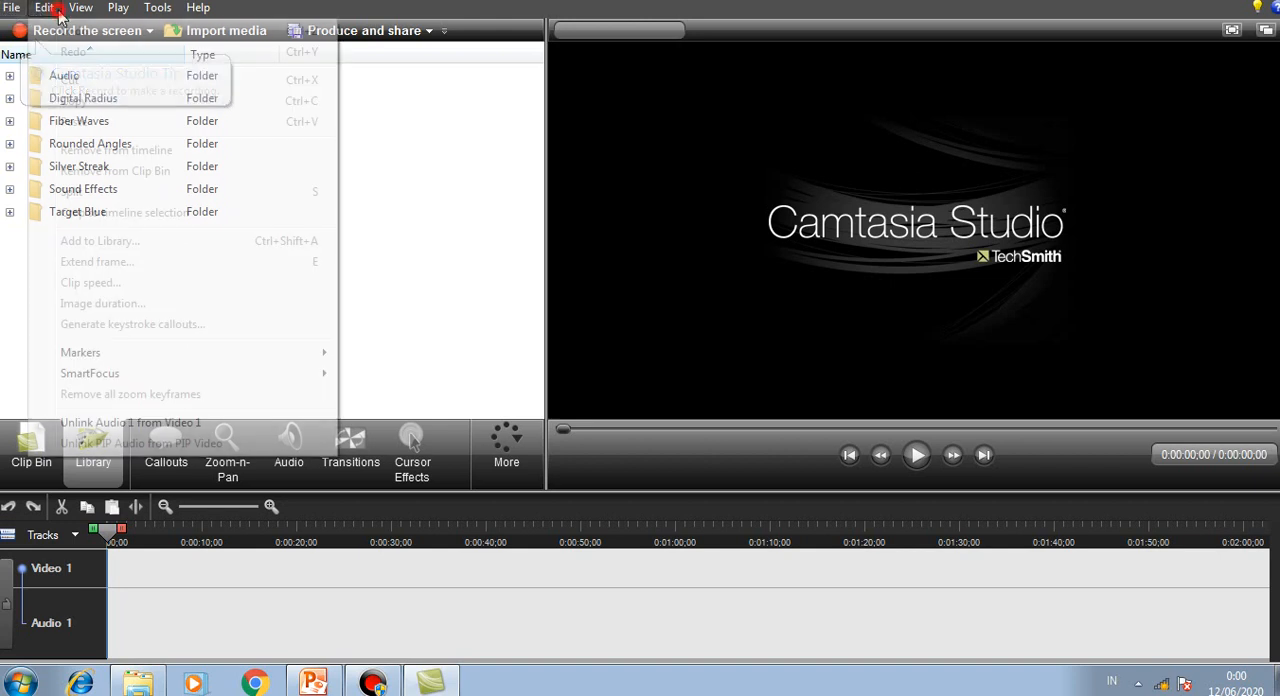
pyautogui.moveTo(86, 10)
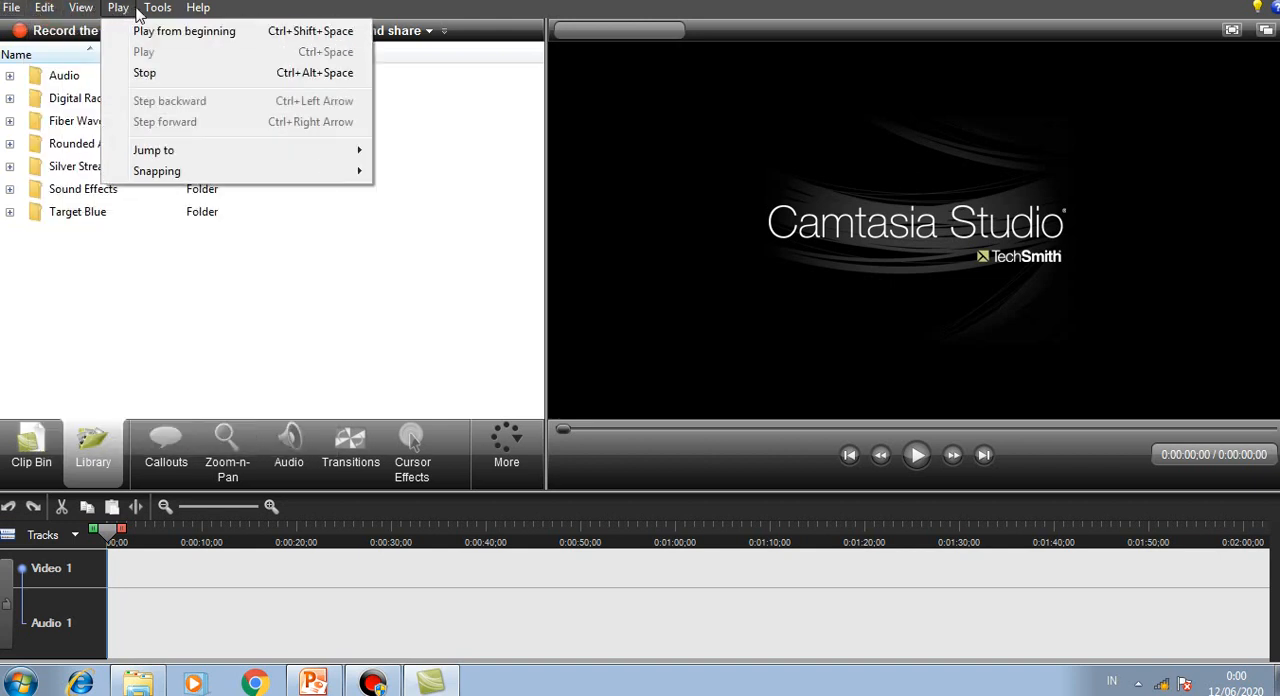
pyautogui.click(212, 14)
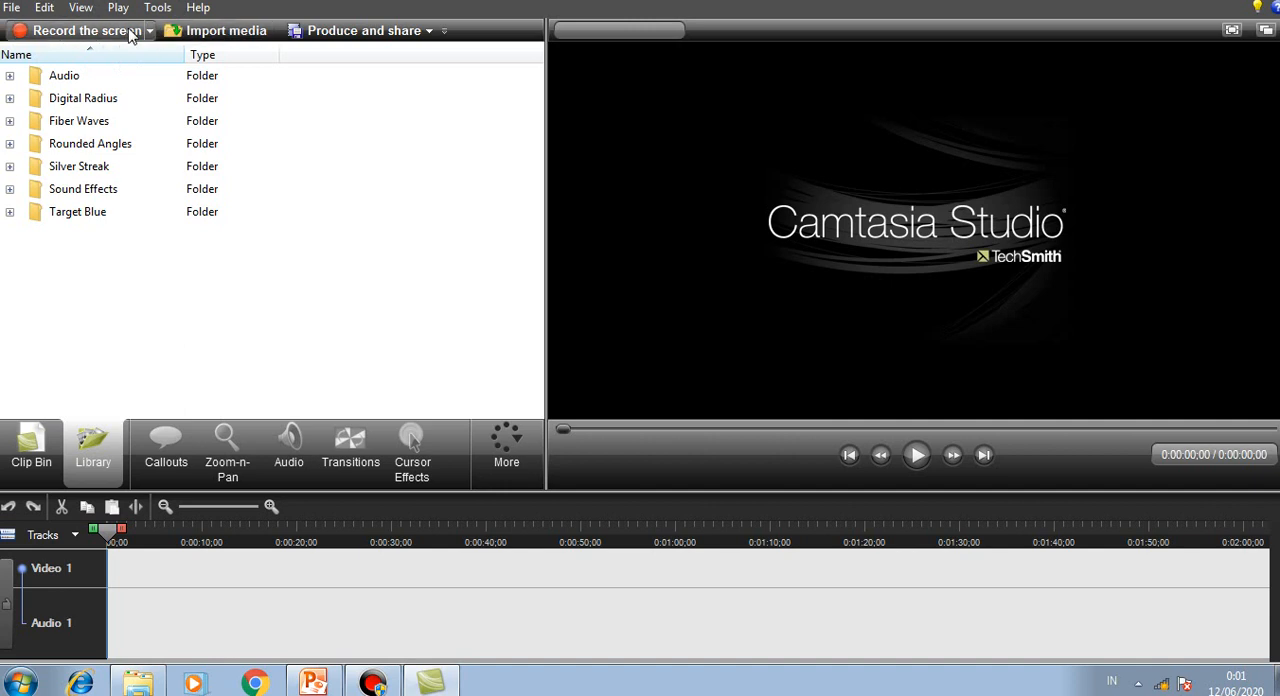
# Step: Open the screen recorder to review its preset recording area sizes and input controls, and return to the Camtasia Studio editor
pyautogui.click(108, 36)
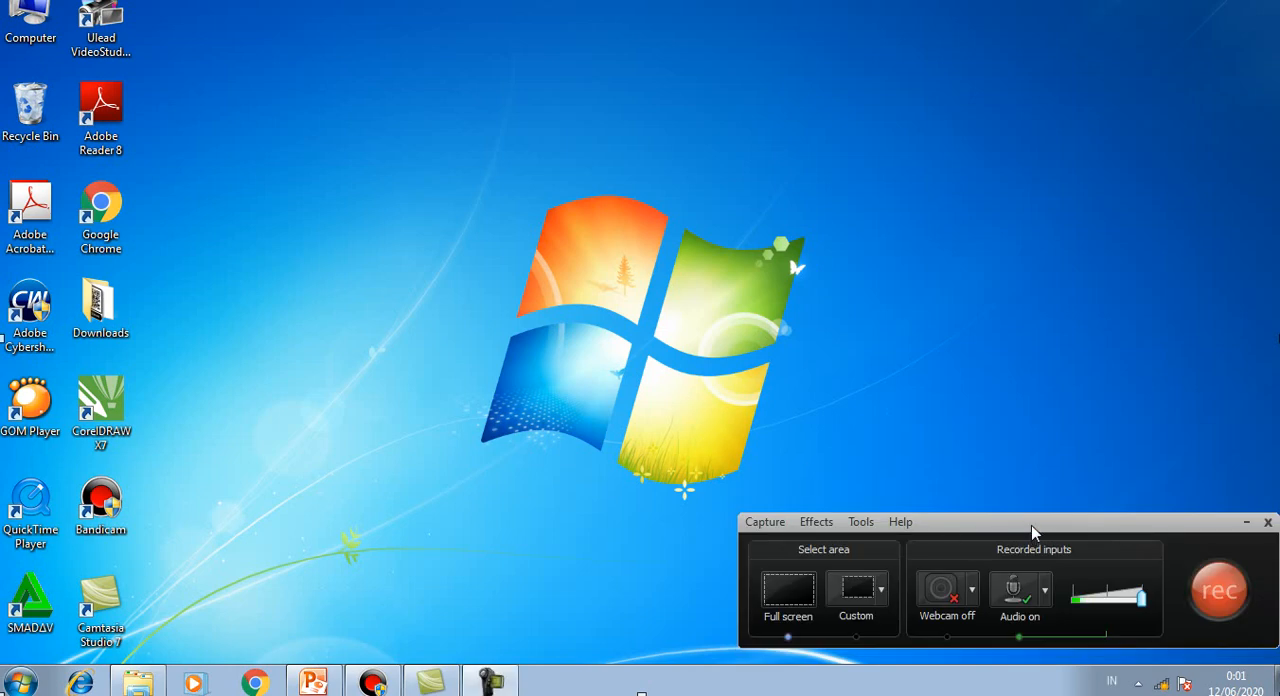
pyautogui.moveTo(1031, 535); pyautogui.dragTo(947, 483)
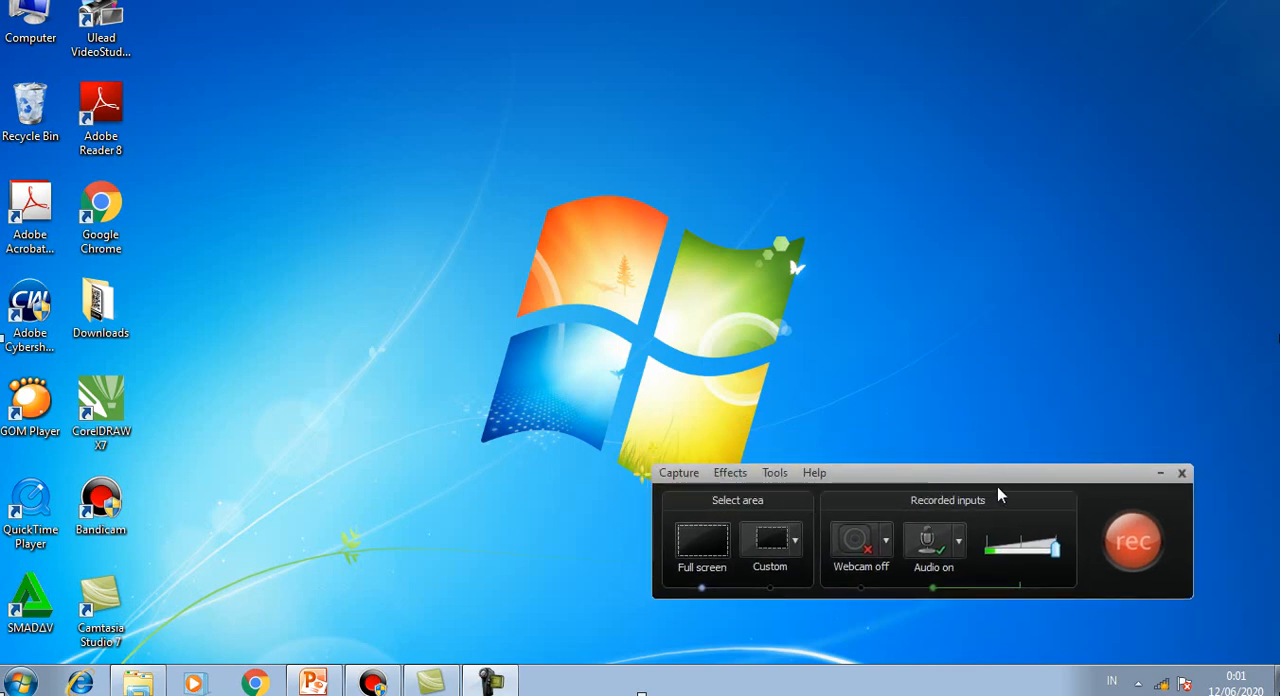
pyautogui.moveTo(997, 478); pyautogui.dragTo(1023, 507)
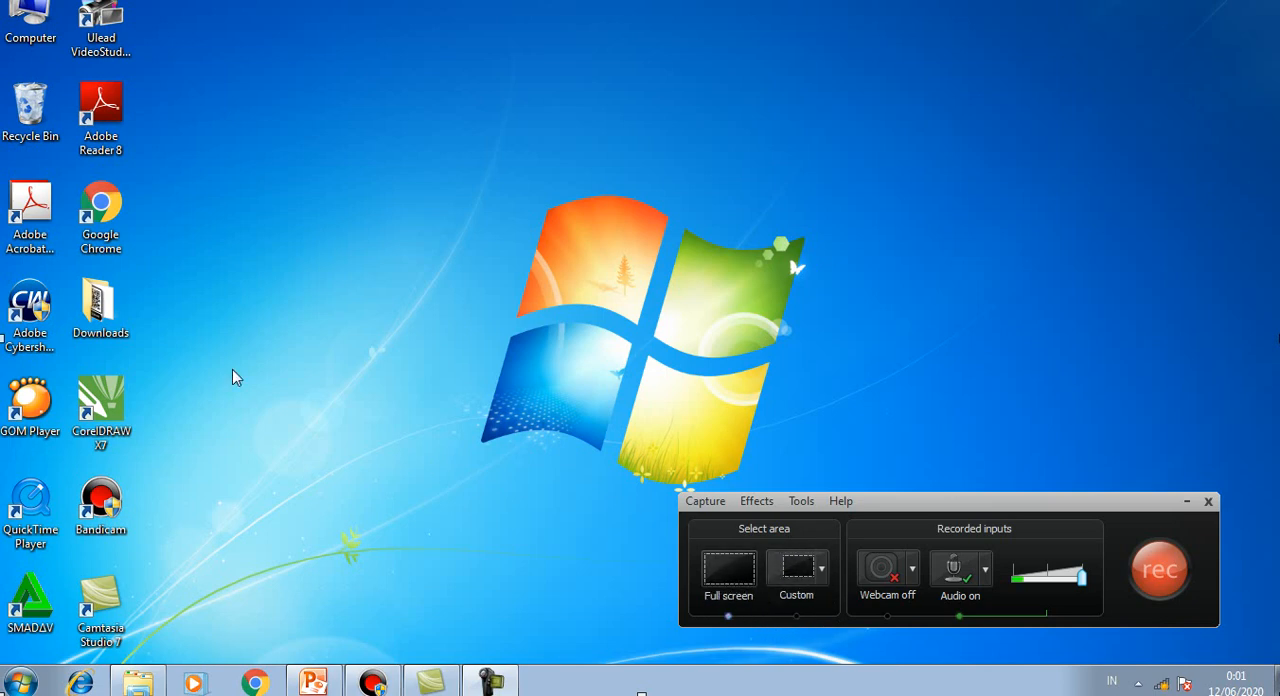
pyautogui.click(824, 568)
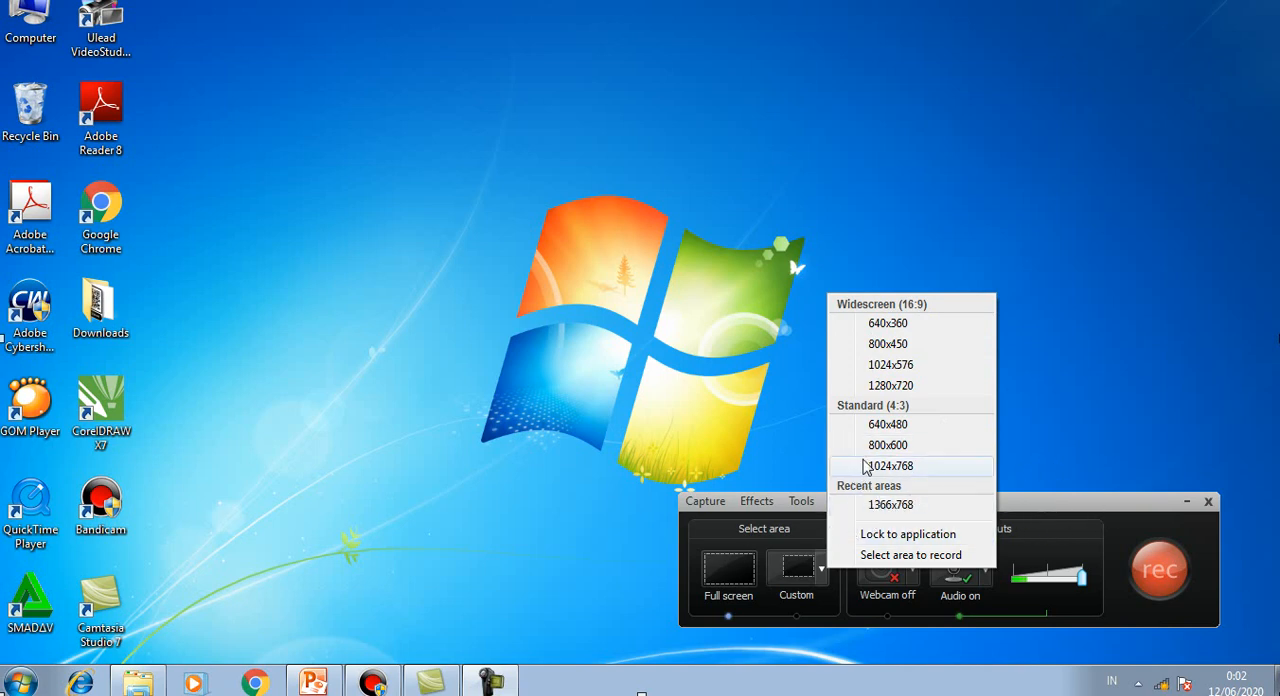
pyautogui.click(1091, 504)
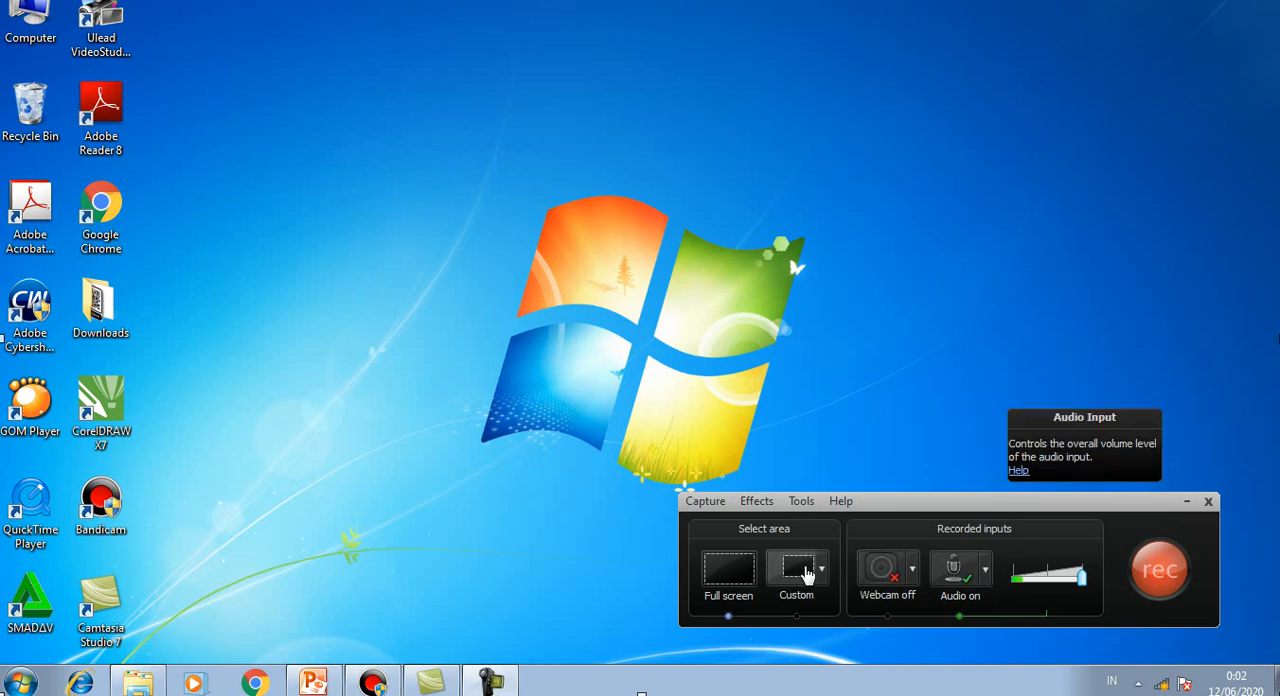
pyautogui.click(1156, 578)
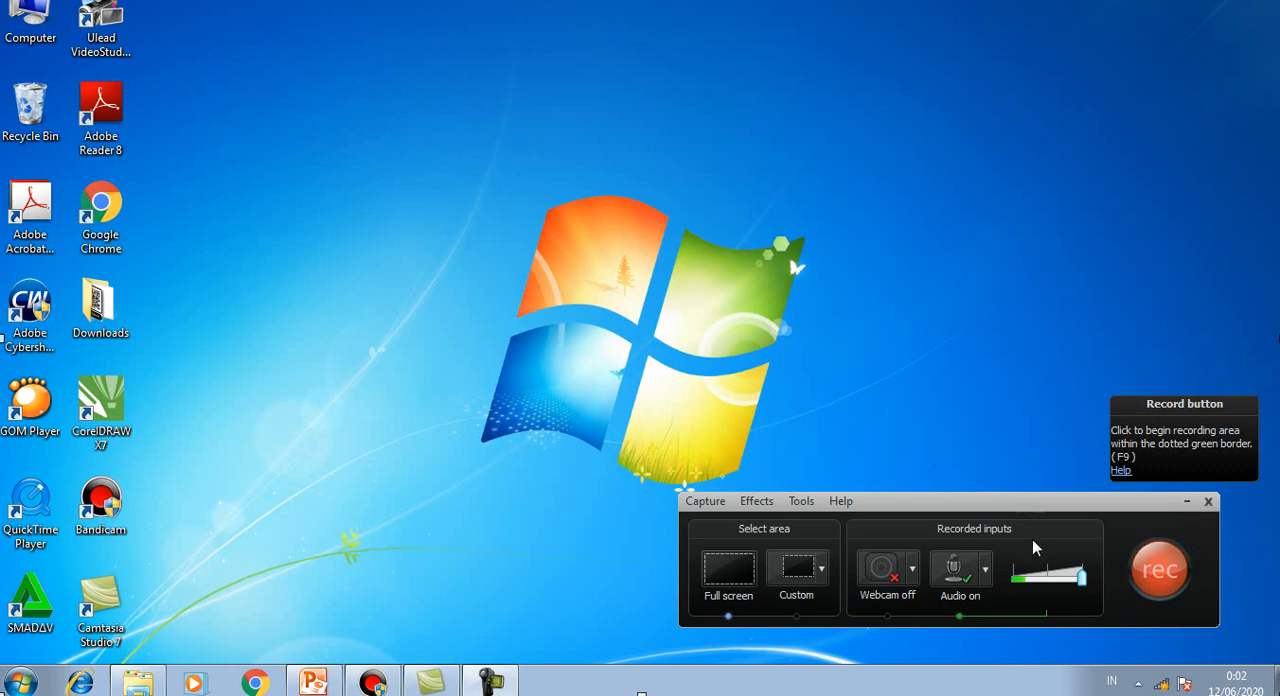
pyautogui.click(1208, 503)
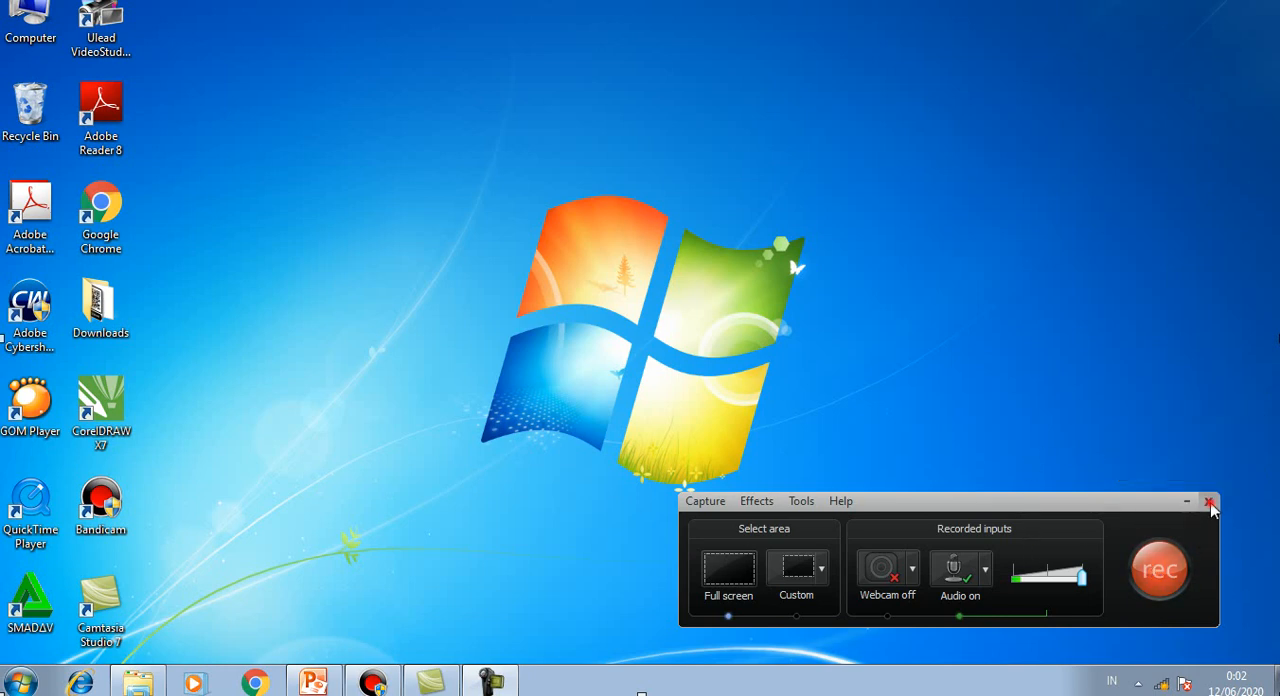
pyautogui.click(431, 682)
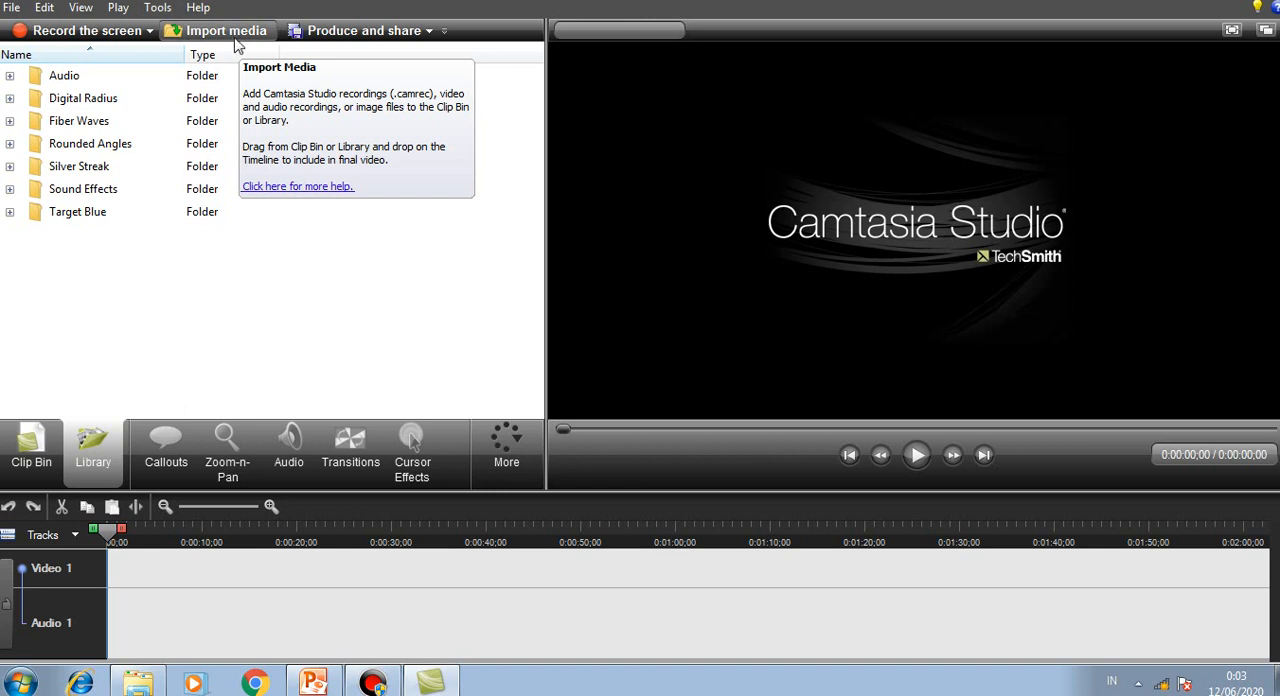
# Step: Examine the media import dialog and the available Produce and share options without importing or producing anything
pyautogui.click(243, 36)
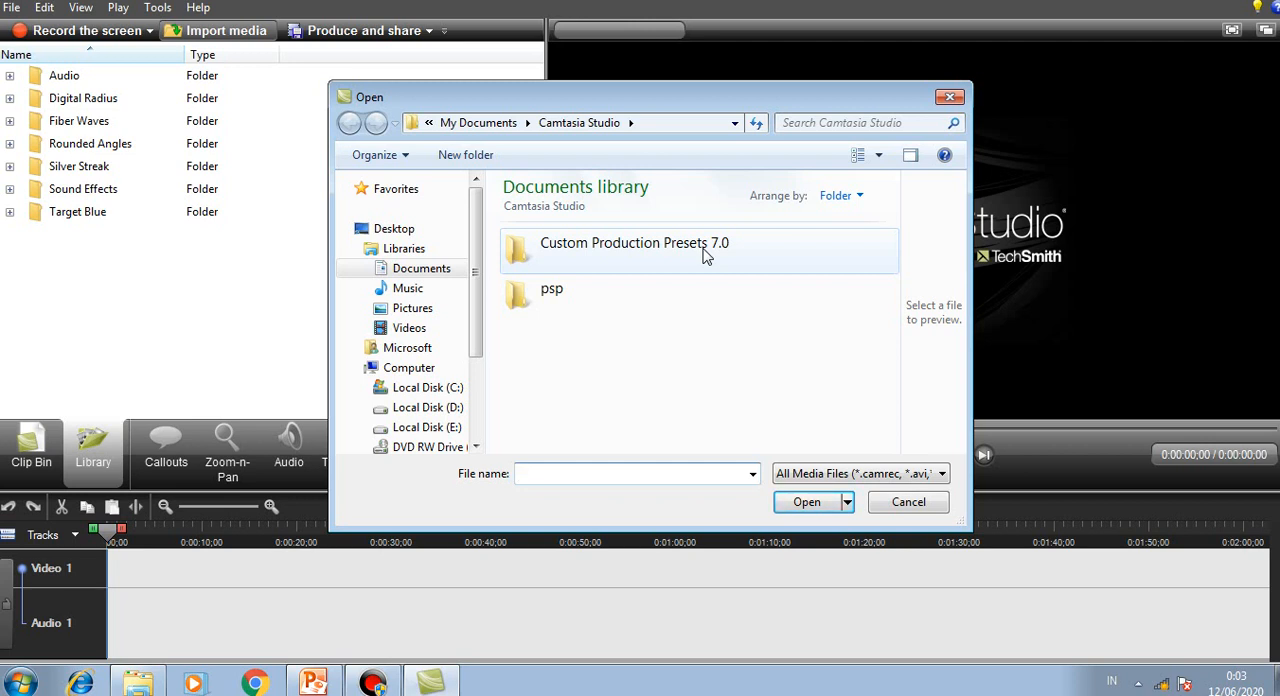
pyautogui.click(916, 505)
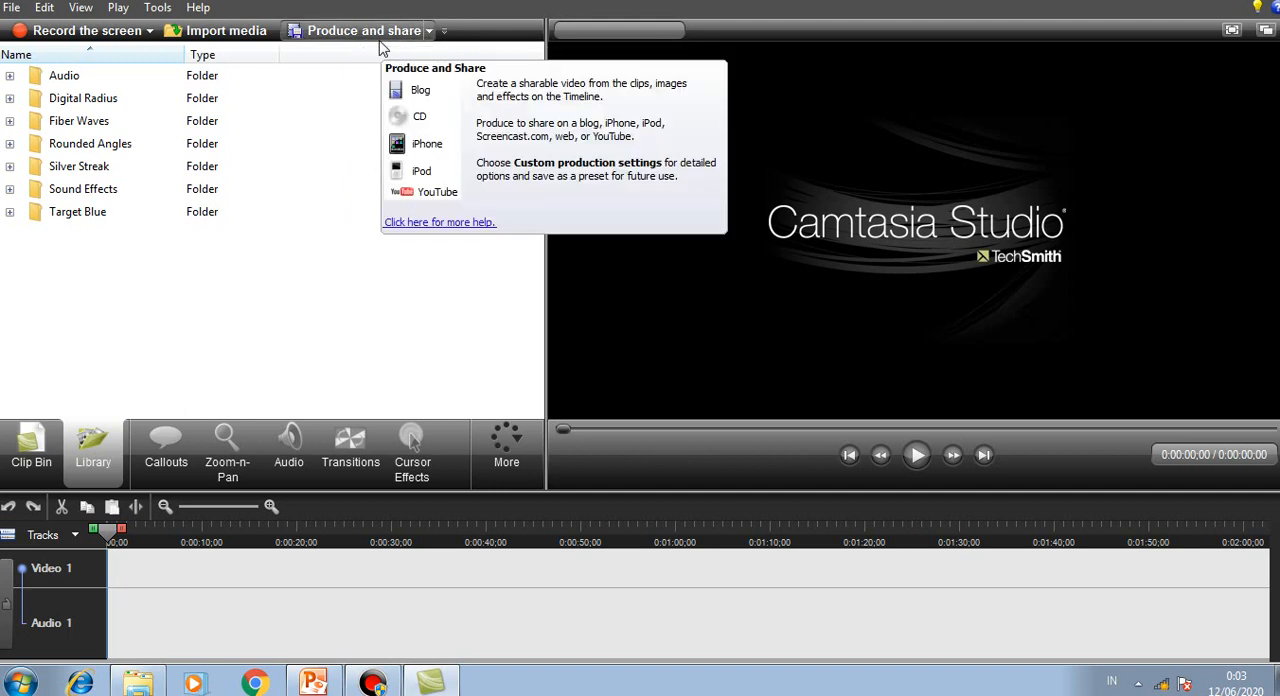
pyautogui.click(430, 34)
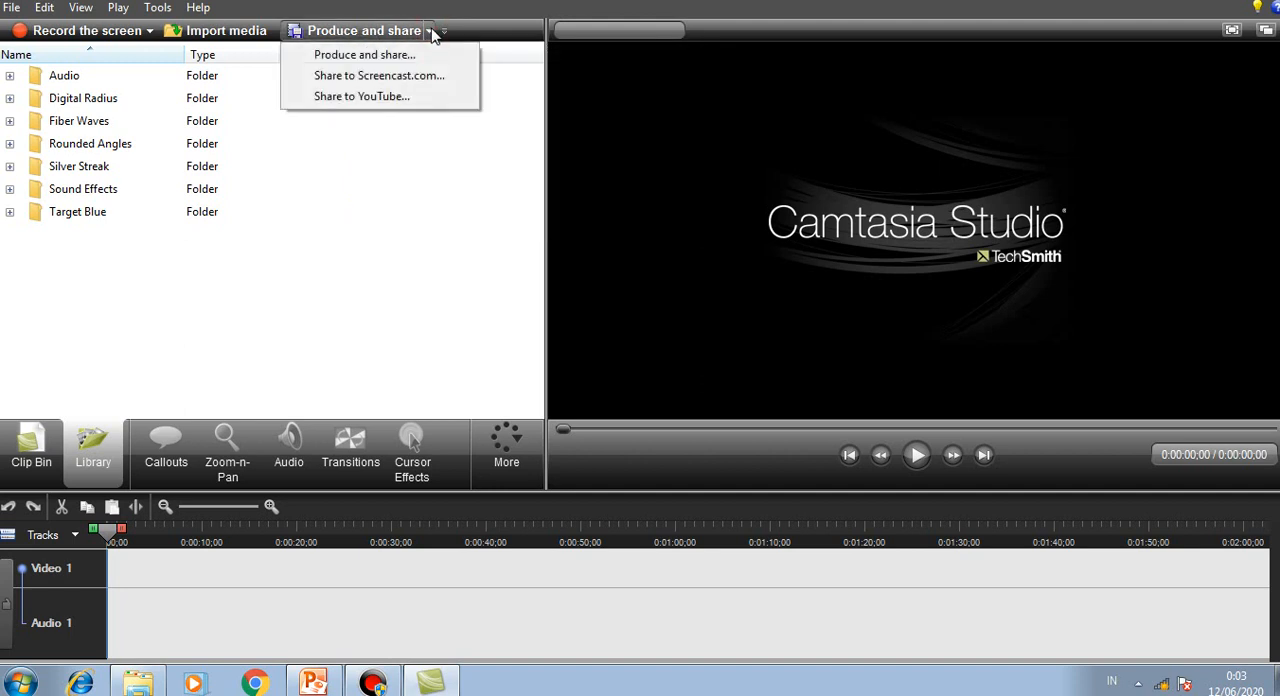
pyautogui.click(510, 42)
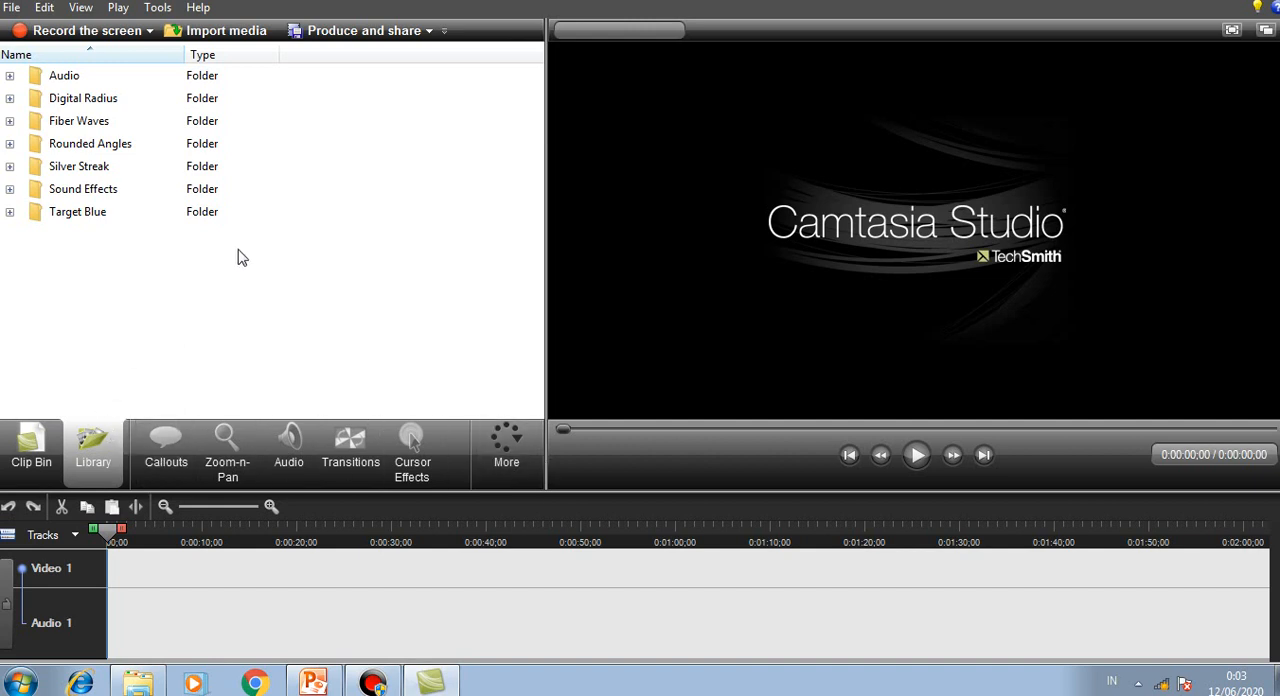
# Step: Examine the Clip Bin, the Library with its Digital Radius folder, and the list of additional editing features
pyautogui.click(36, 466)
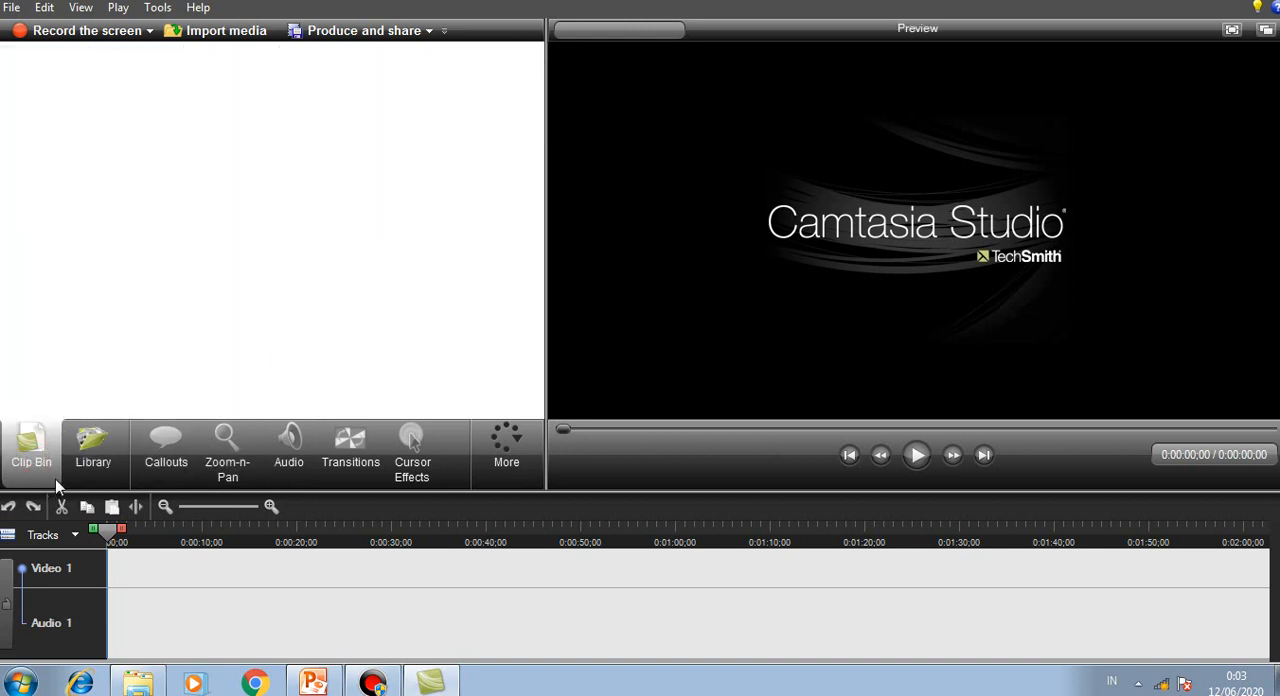
pyautogui.click(99, 478)
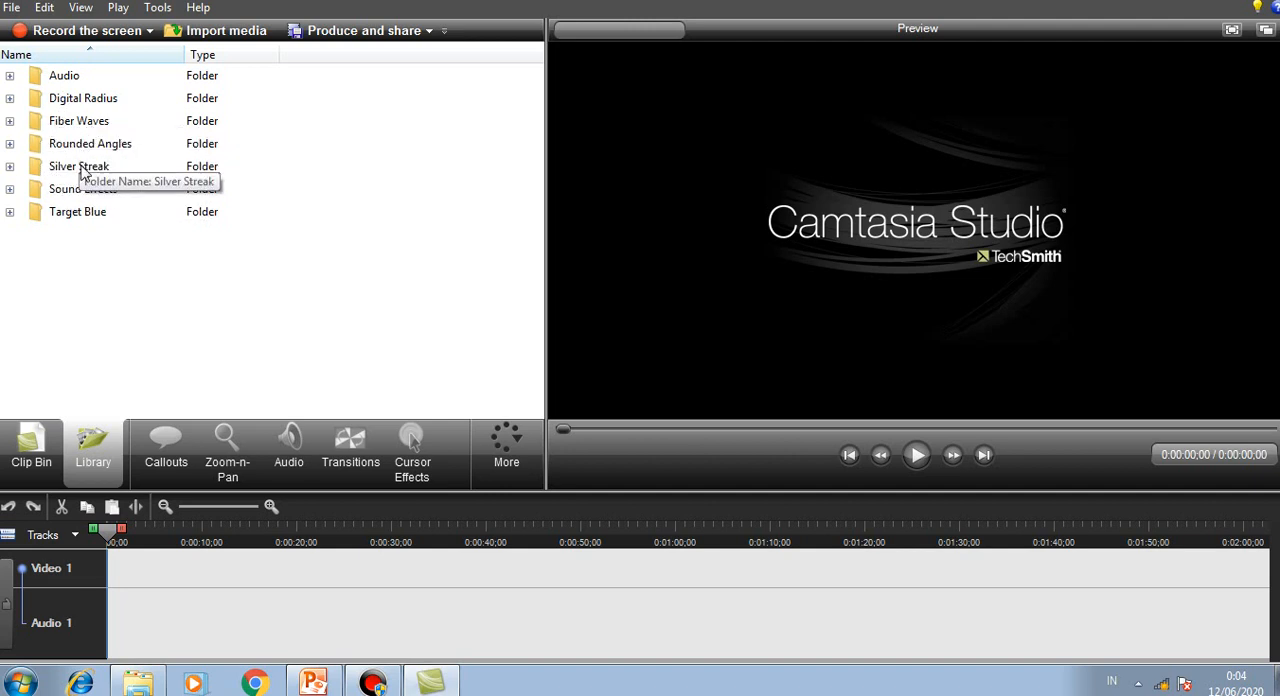
pyautogui.click(10, 99)
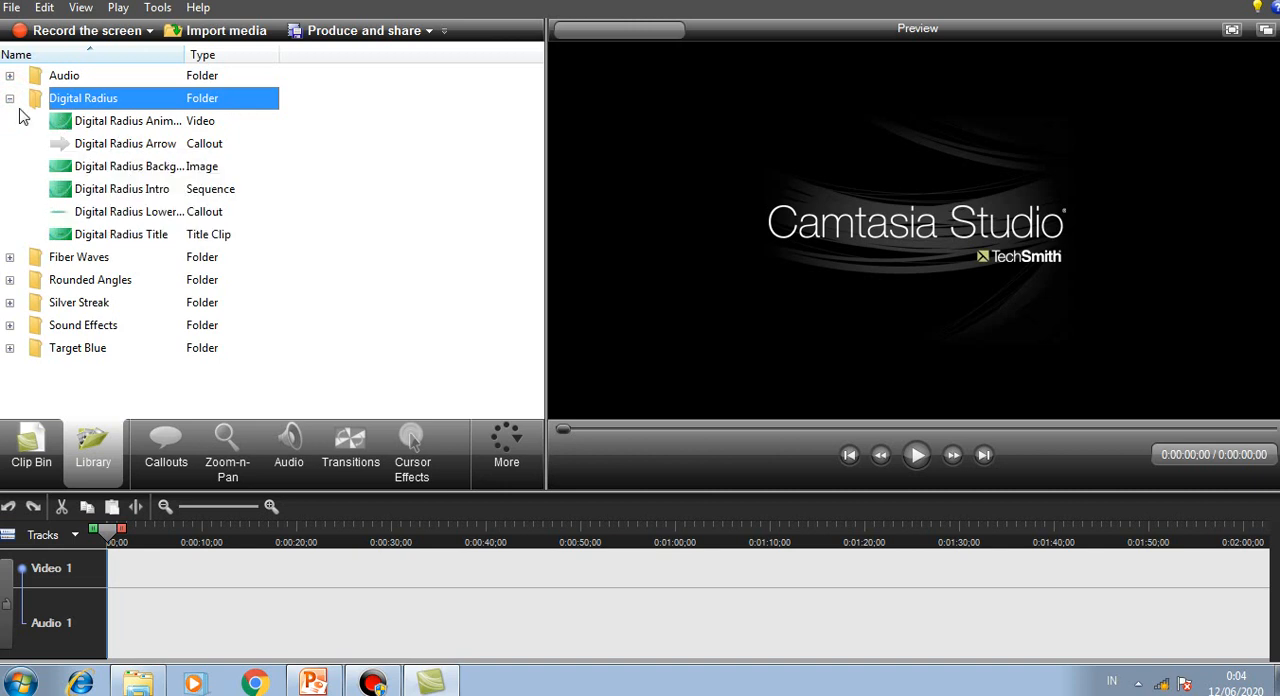
pyautogui.click(10, 99)
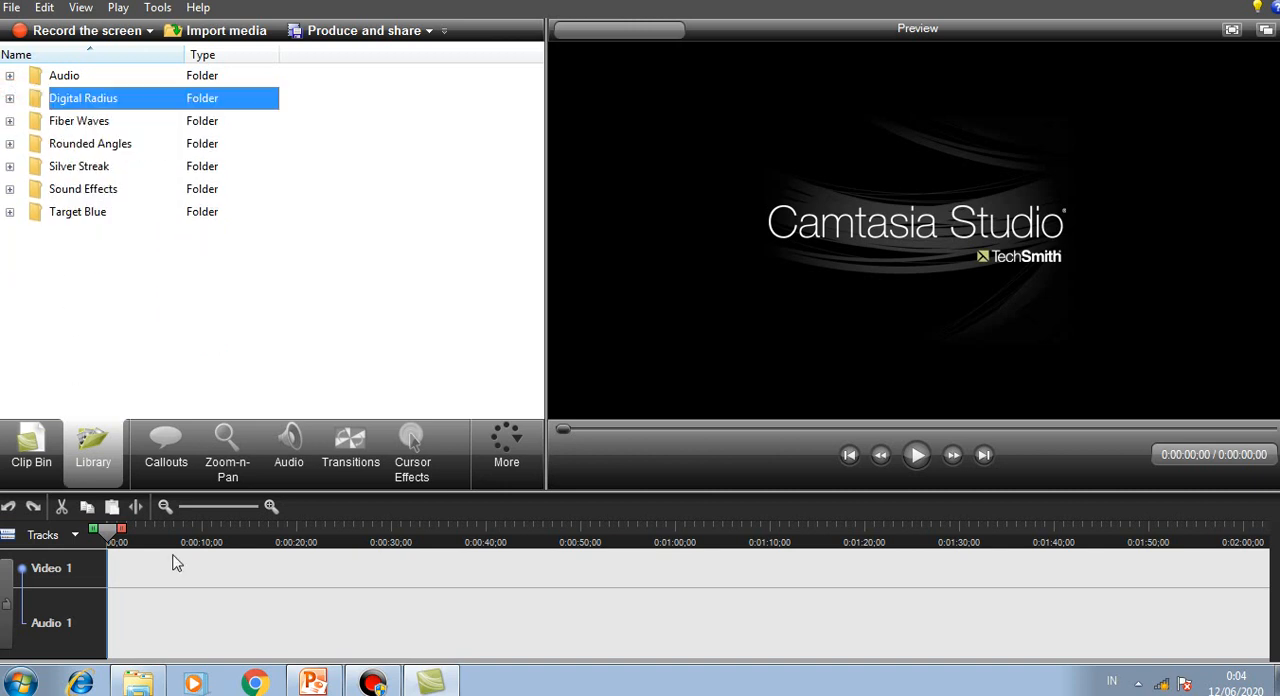
pyautogui.click(38, 463)
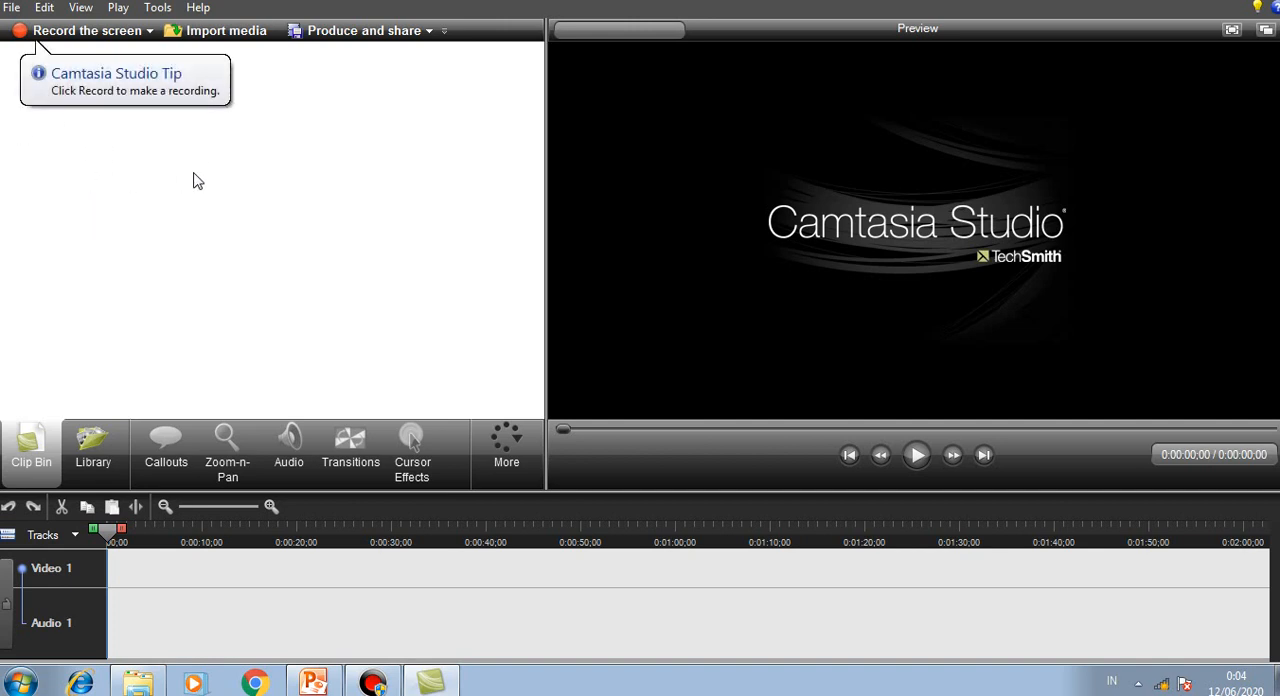
pyautogui.click(93, 448)
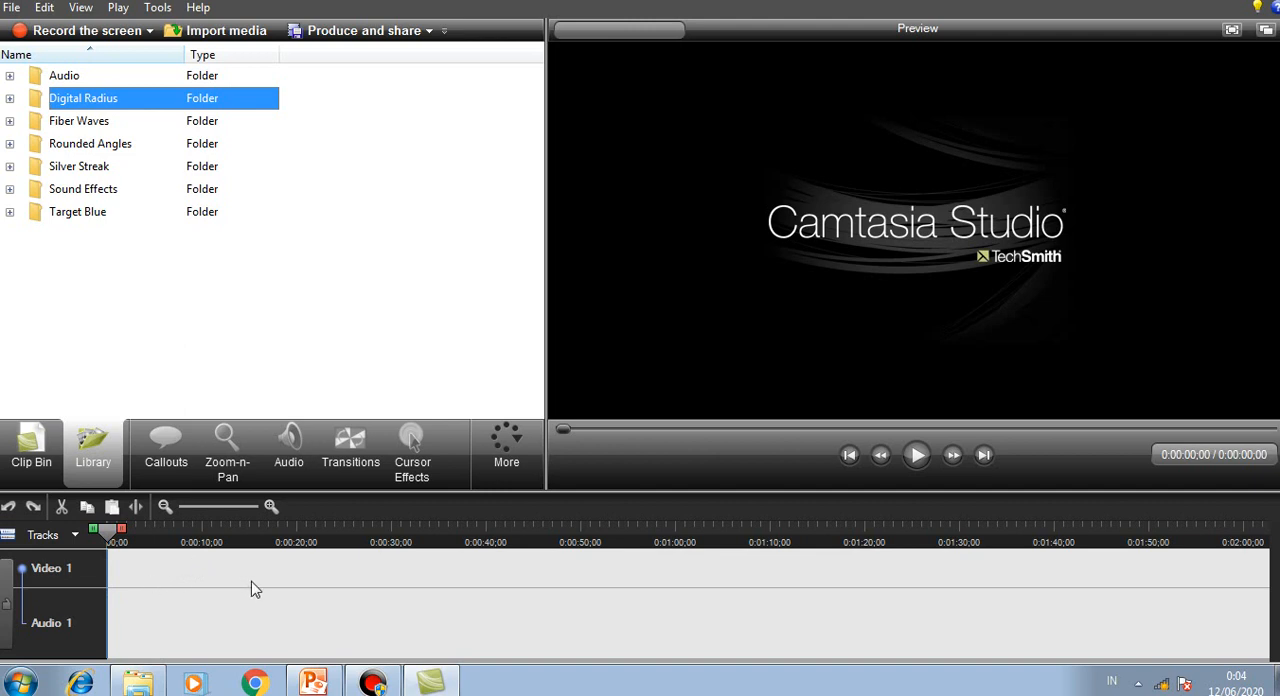
pyautogui.click(508, 465)
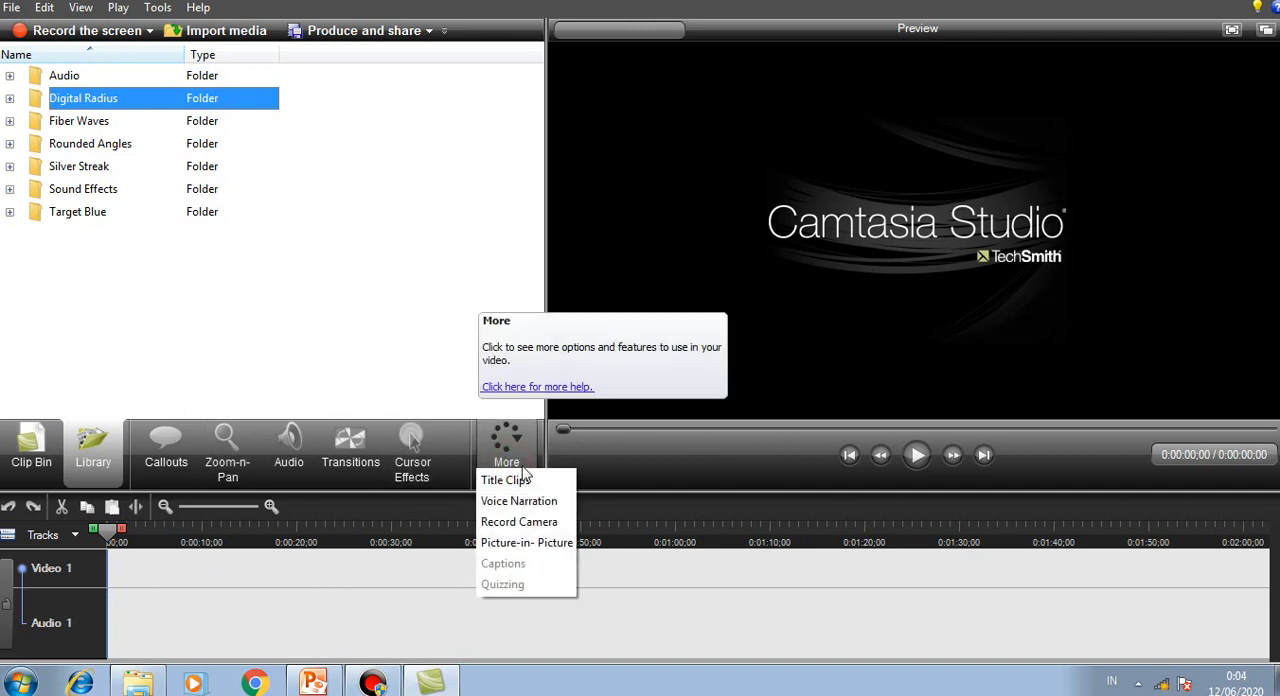
pyautogui.click(601, 458)
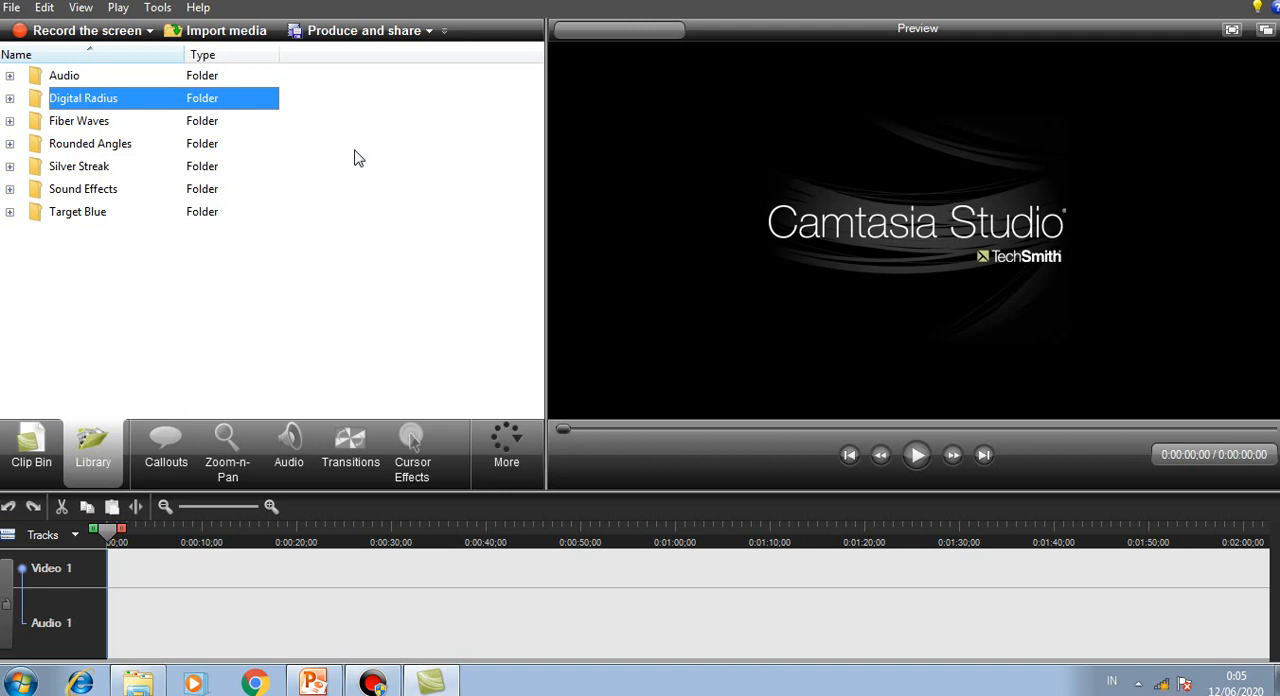
# Step: Record the full screen with audio on and the webcam off for about 20 seconds, and stop the recording
pyautogui.click(120, 40)
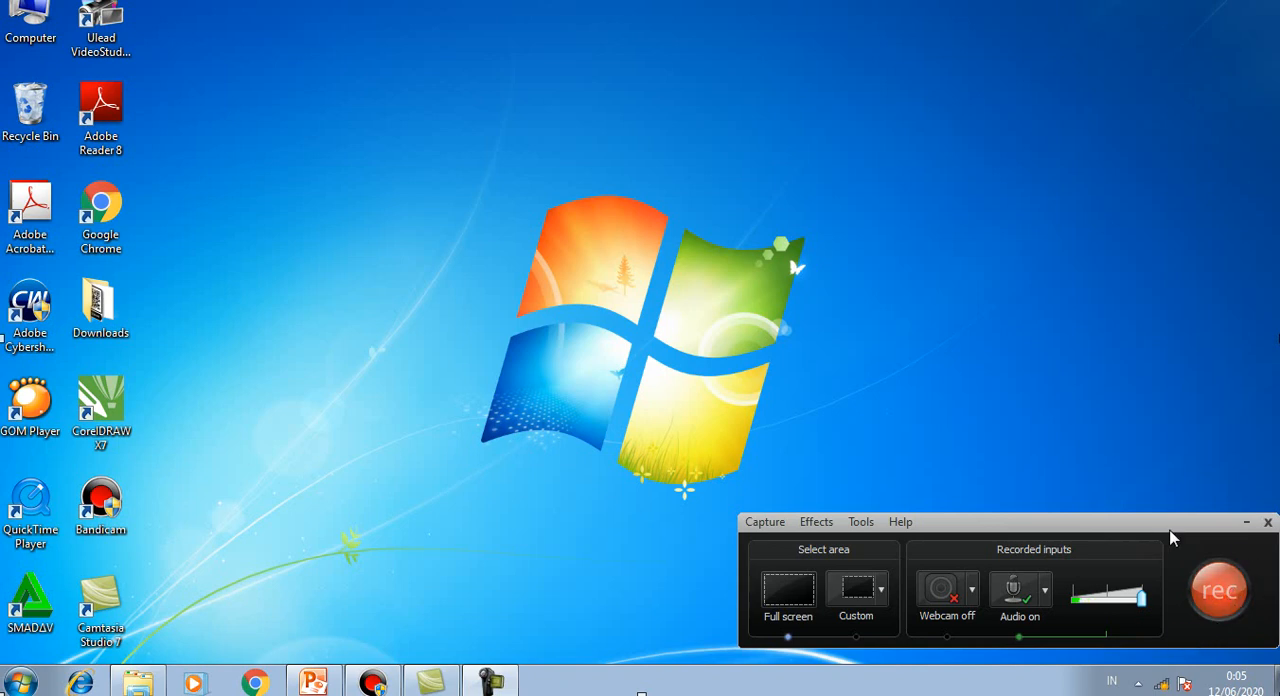
pyautogui.click(1230, 598)
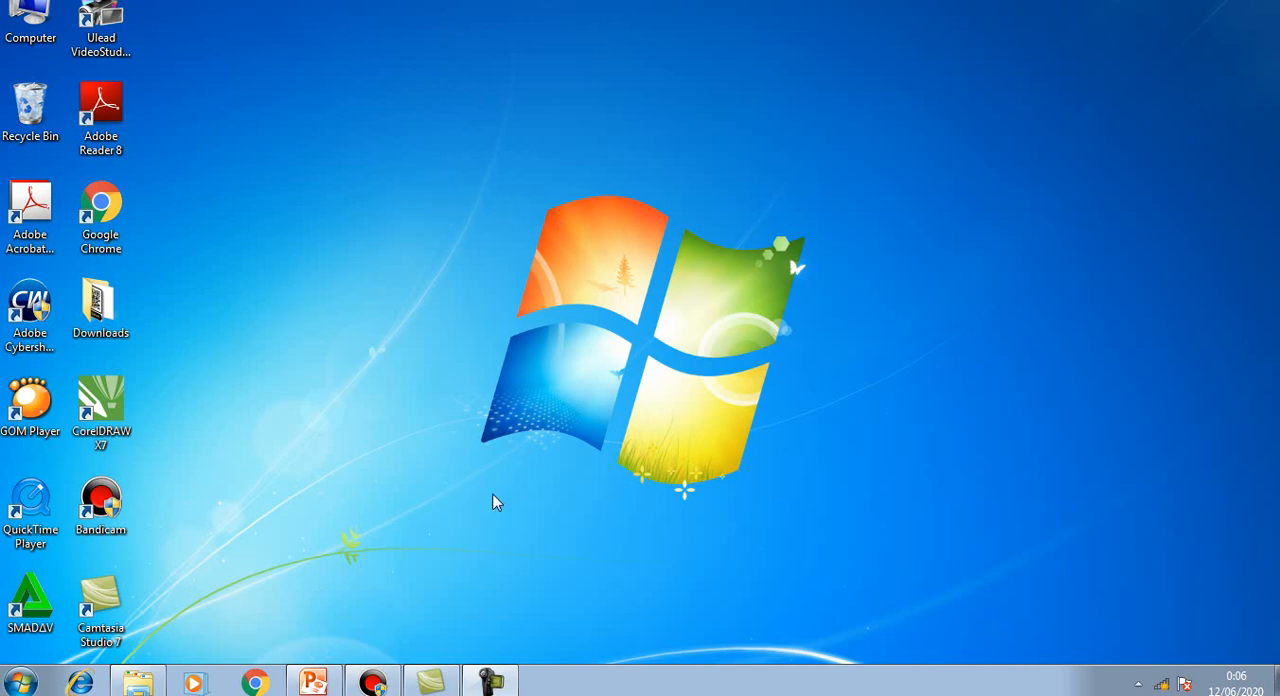
pyautogui.click(494, 684)
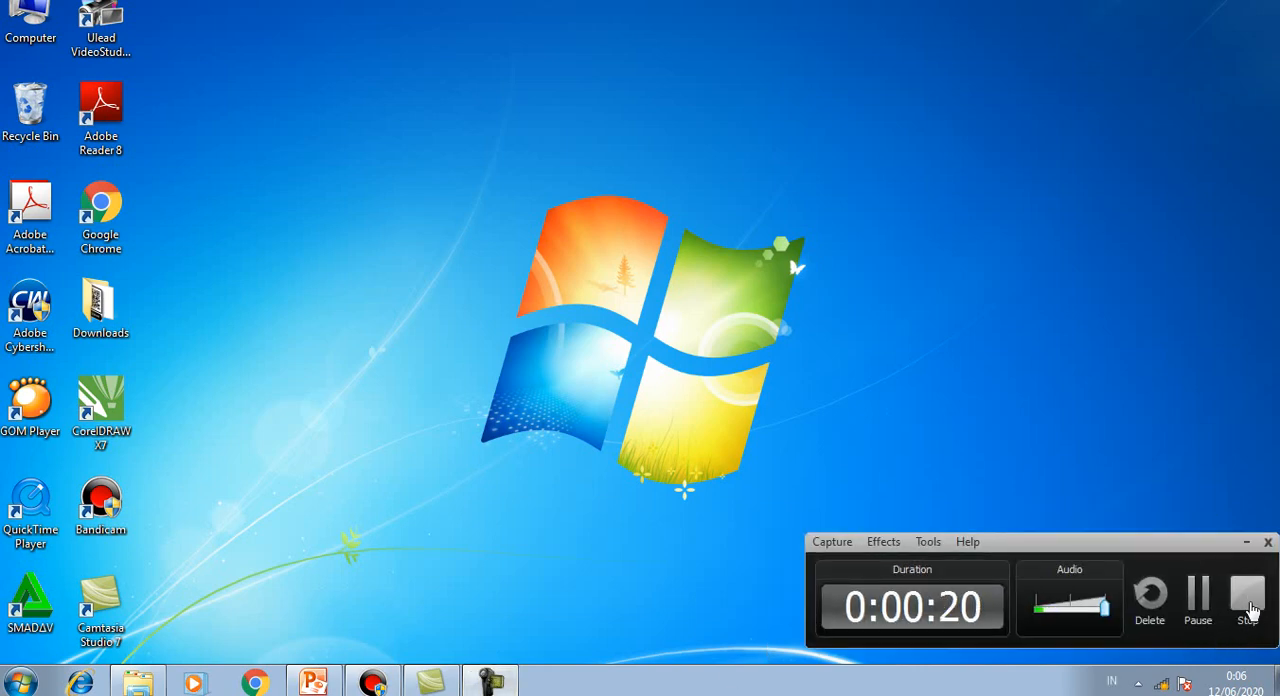
pyautogui.click(1248, 604)
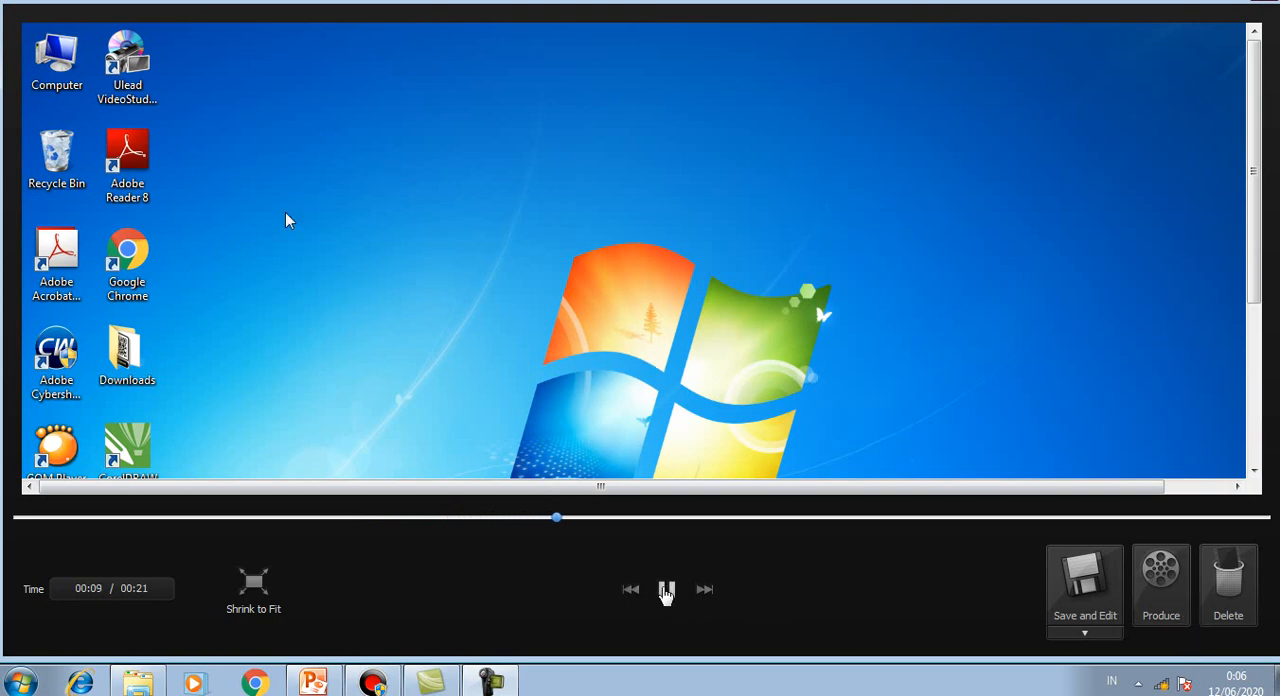
# Step: Pause the recording preview and save the recording for editing as capture-1 in the Camtasia Recording Files (*.camrec) format
pyautogui.click(666, 589)
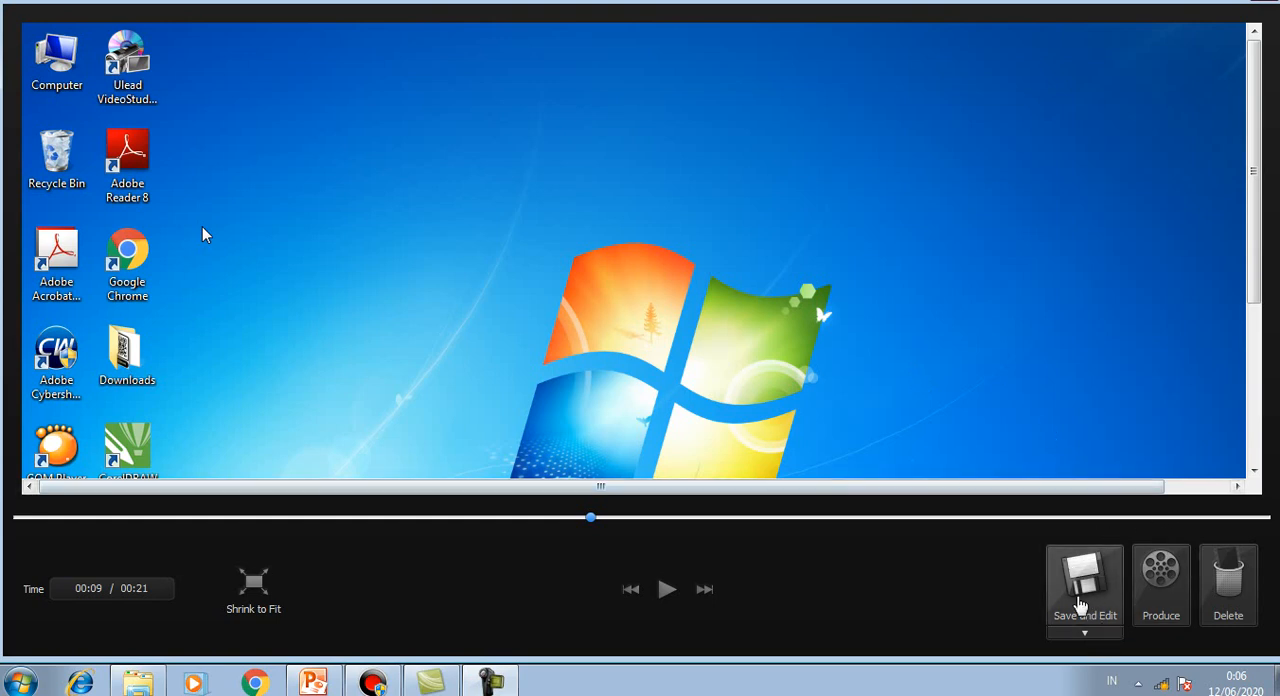
pyautogui.click(1087, 598)
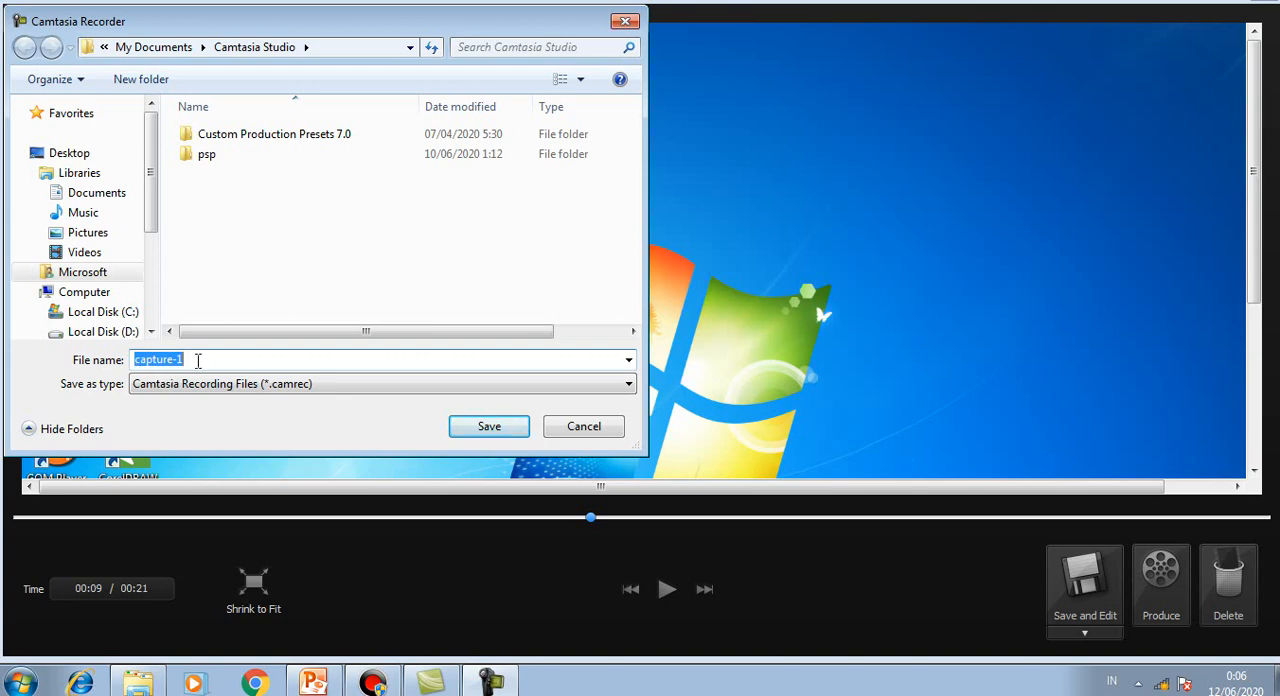
pyautogui.click(489, 428)
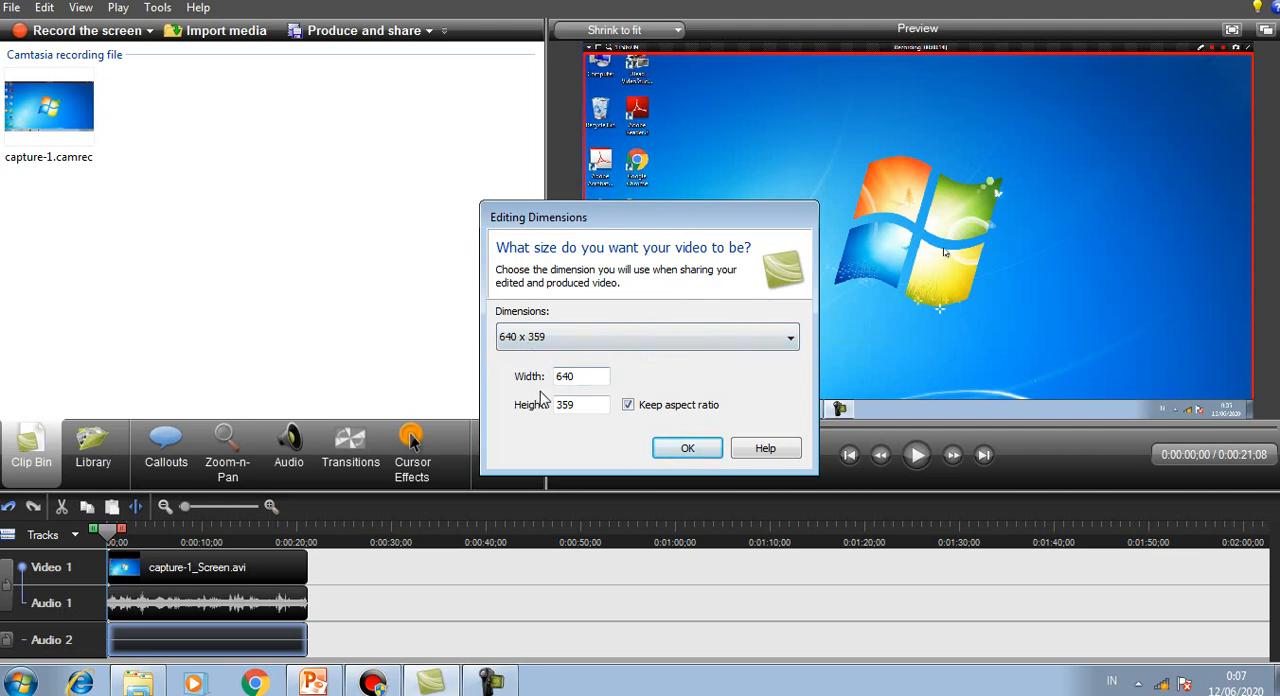
# Step: Set the editing dimensions to the 1280 x 720 YouTube & HD preset and dismiss the SmartFocus tip
pyautogui.click(593, 343)
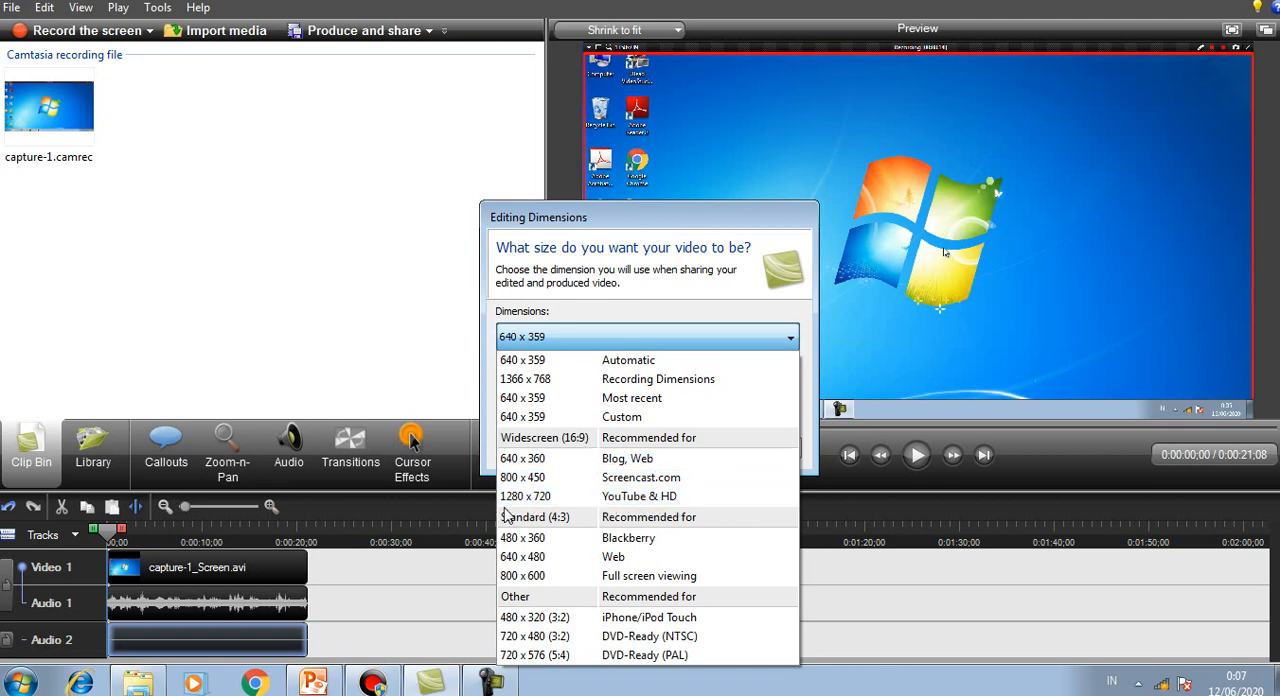
pyautogui.click(555, 497)
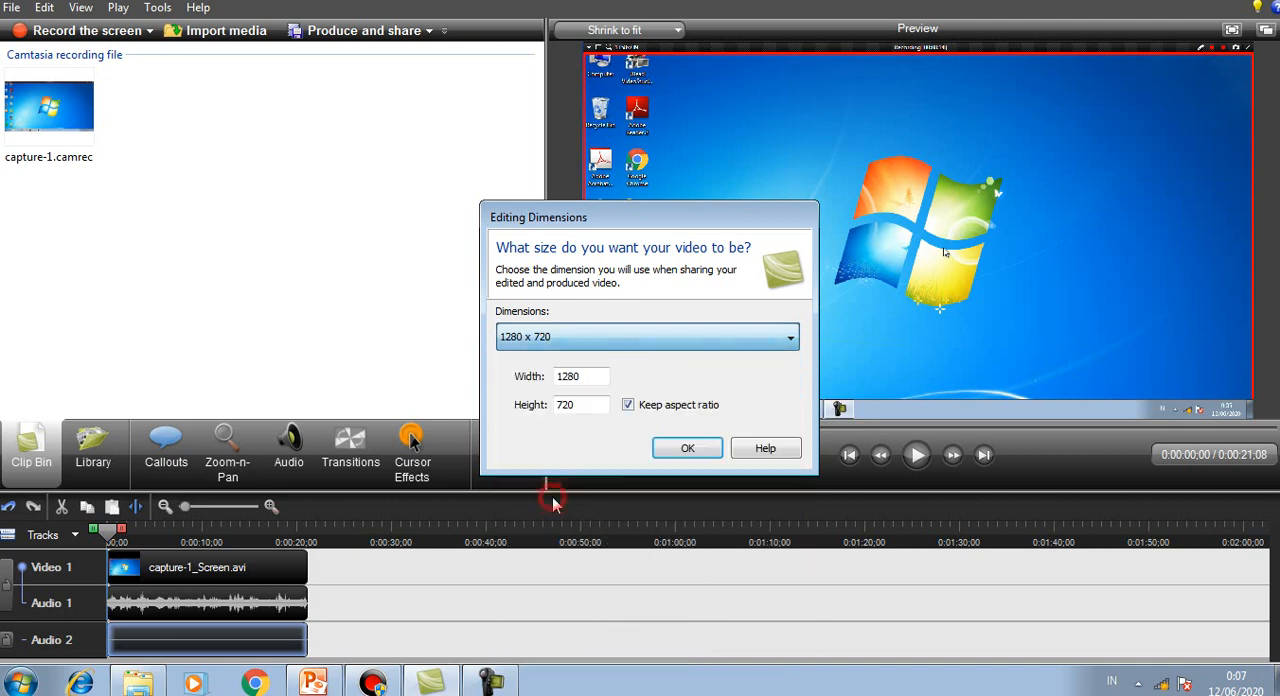
pyautogui.click(687, 457)
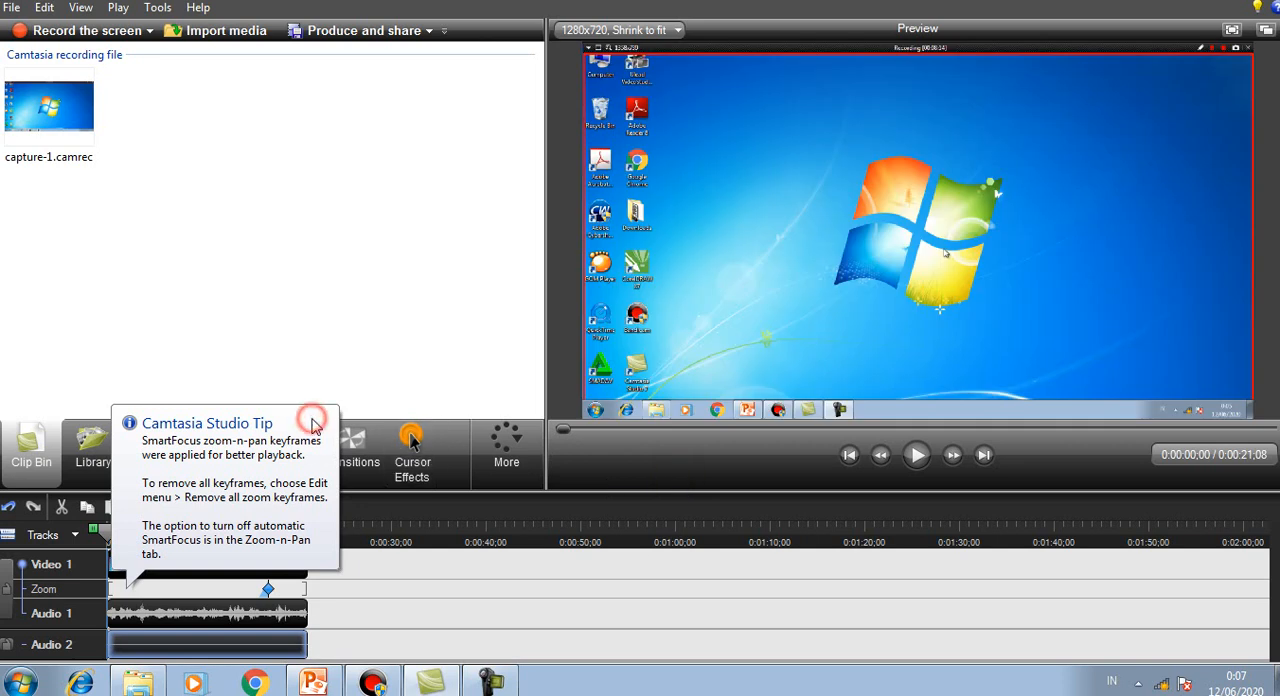
pyautogui.click(329, 551)
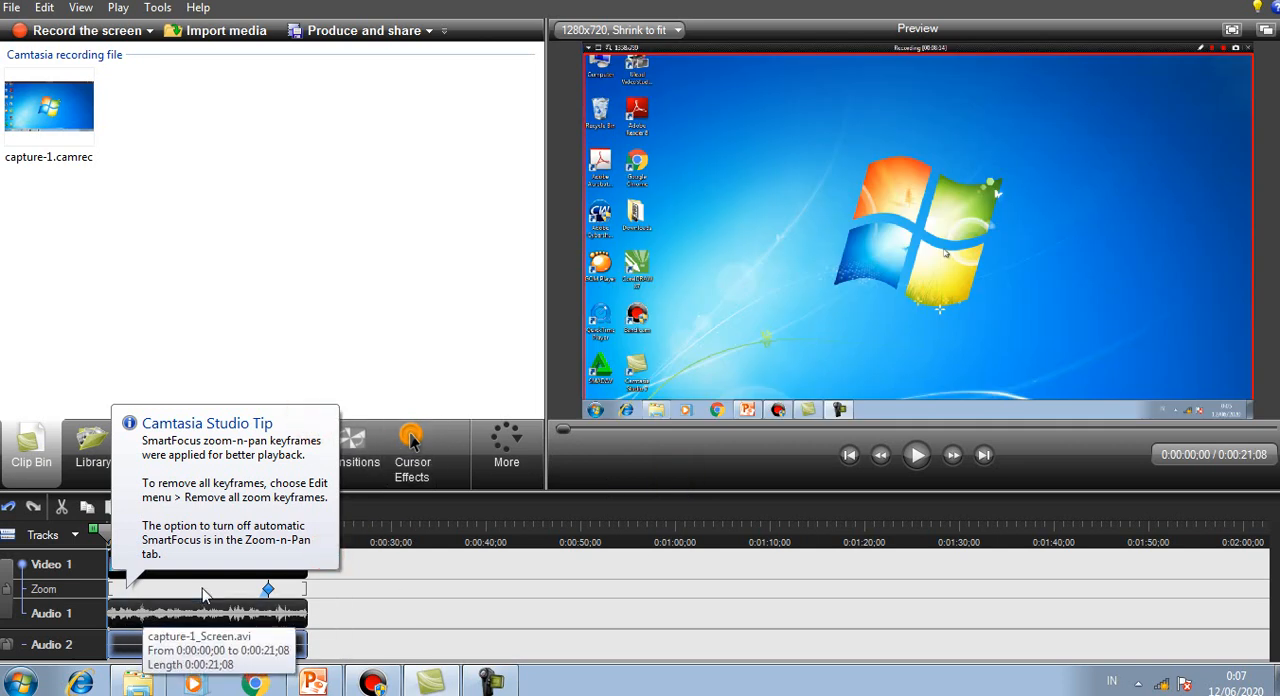
# Step: Scrub the timeline near the zoom keyframe, play the opening seconds of the recording, and return the playhead to the start
pyautogui.click(264, 540)
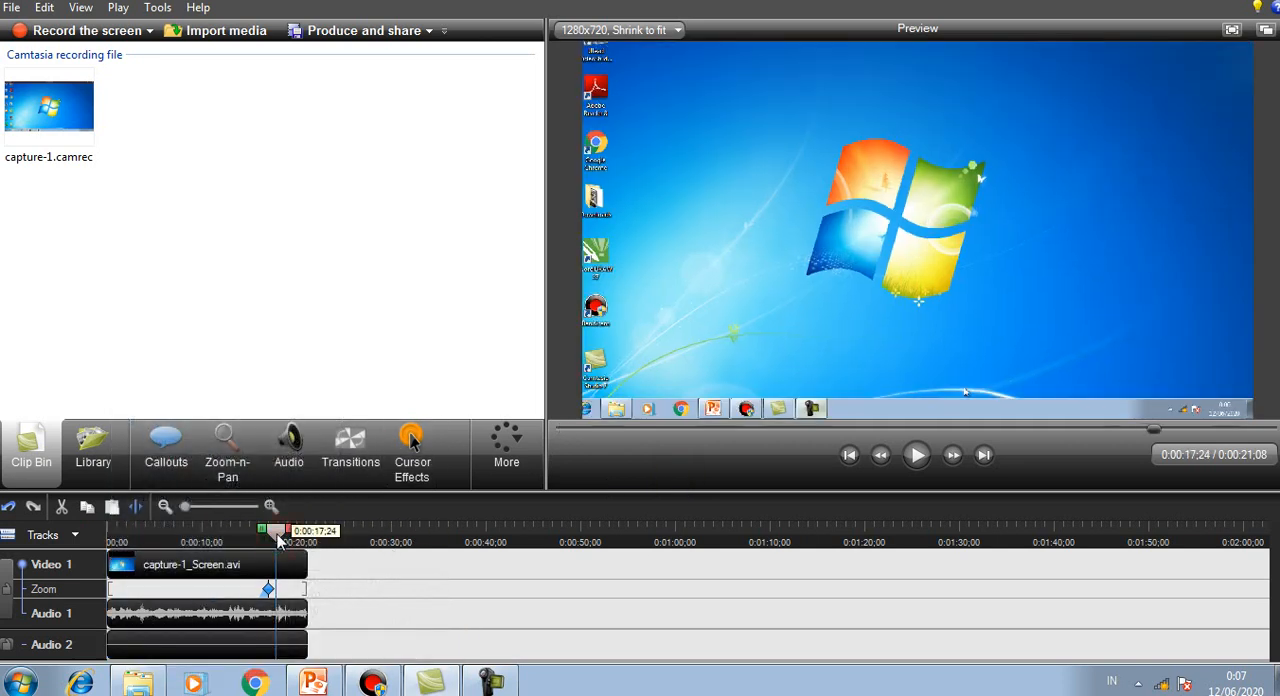
pyautogui.moveTo(258, 540); pyautogui.dragTo(125, 541)
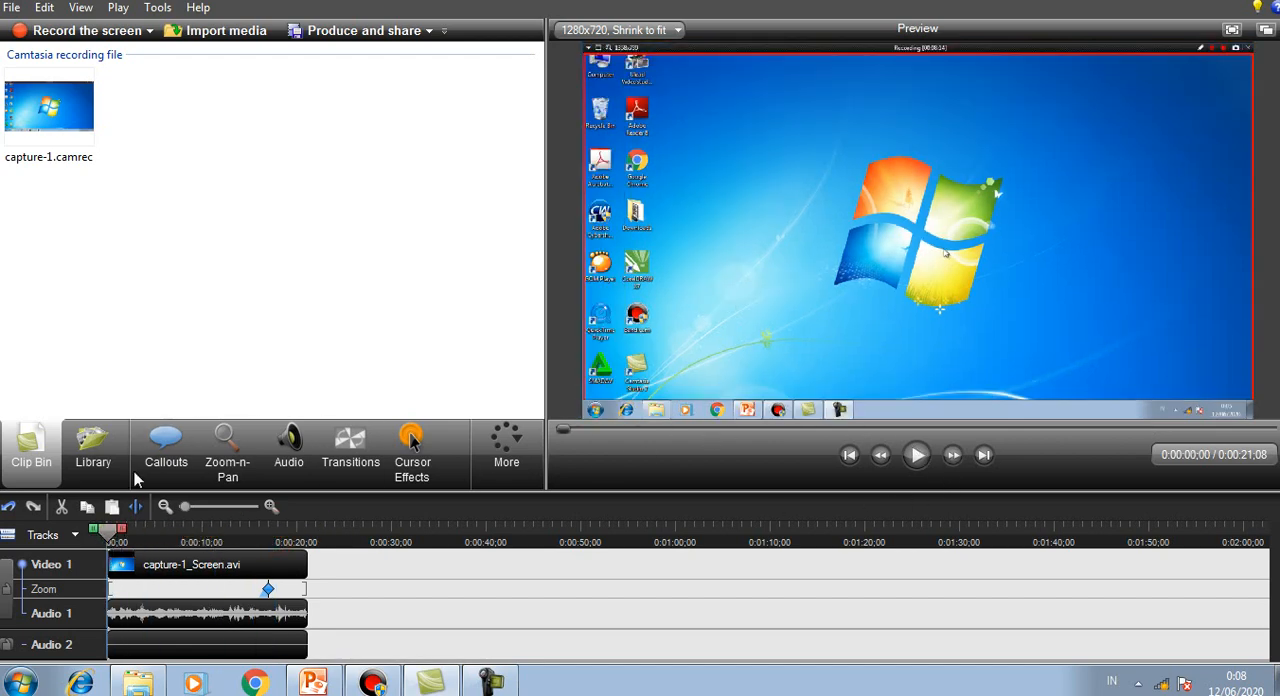
pyautogui.click(919, 457)
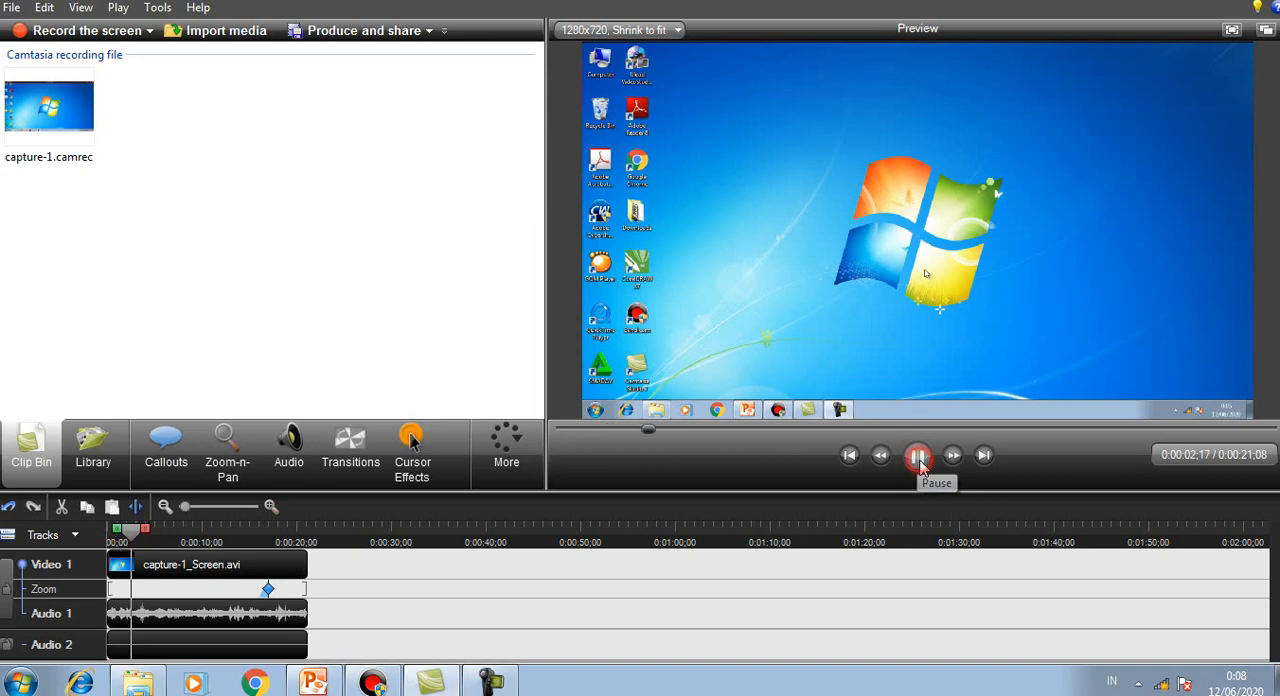
pyautogui.click(917, 456)
pyautogui.moveTo(128, 538); pyautogui.dragTo(104, 538)
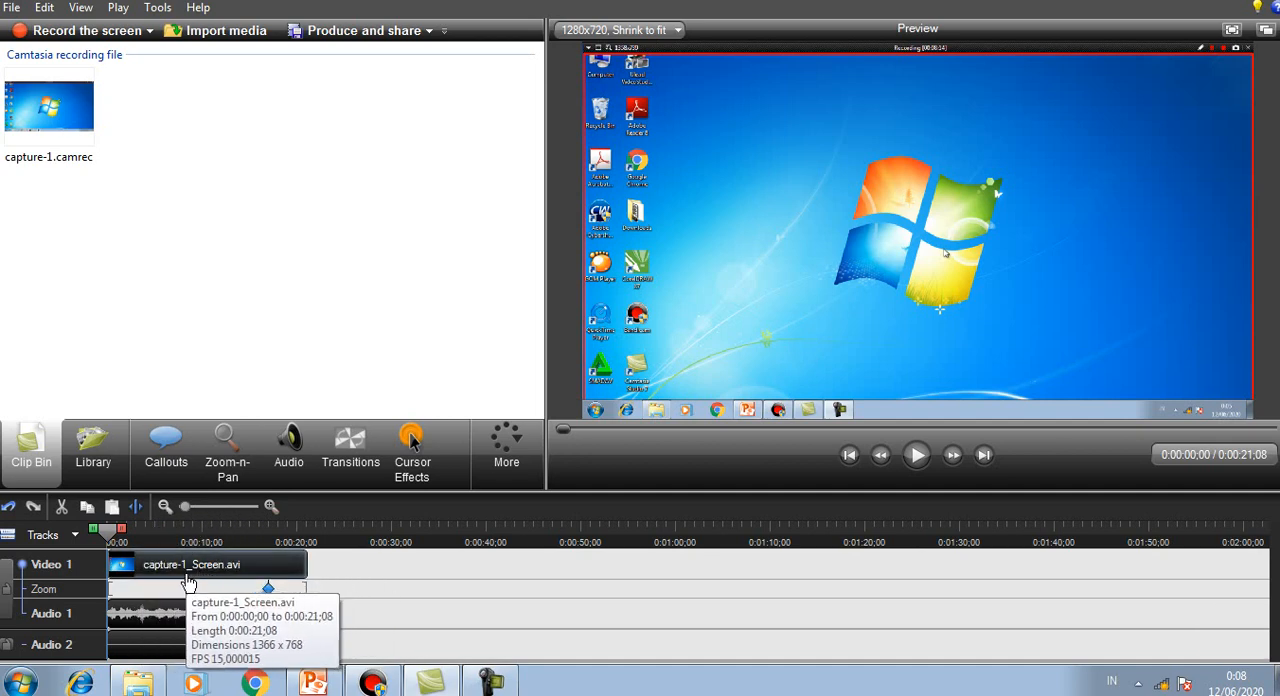
# Step: Add a text callout reading JUDUL at the start of the video and place it above the Windows logo
pyautogui.click(172, 455)
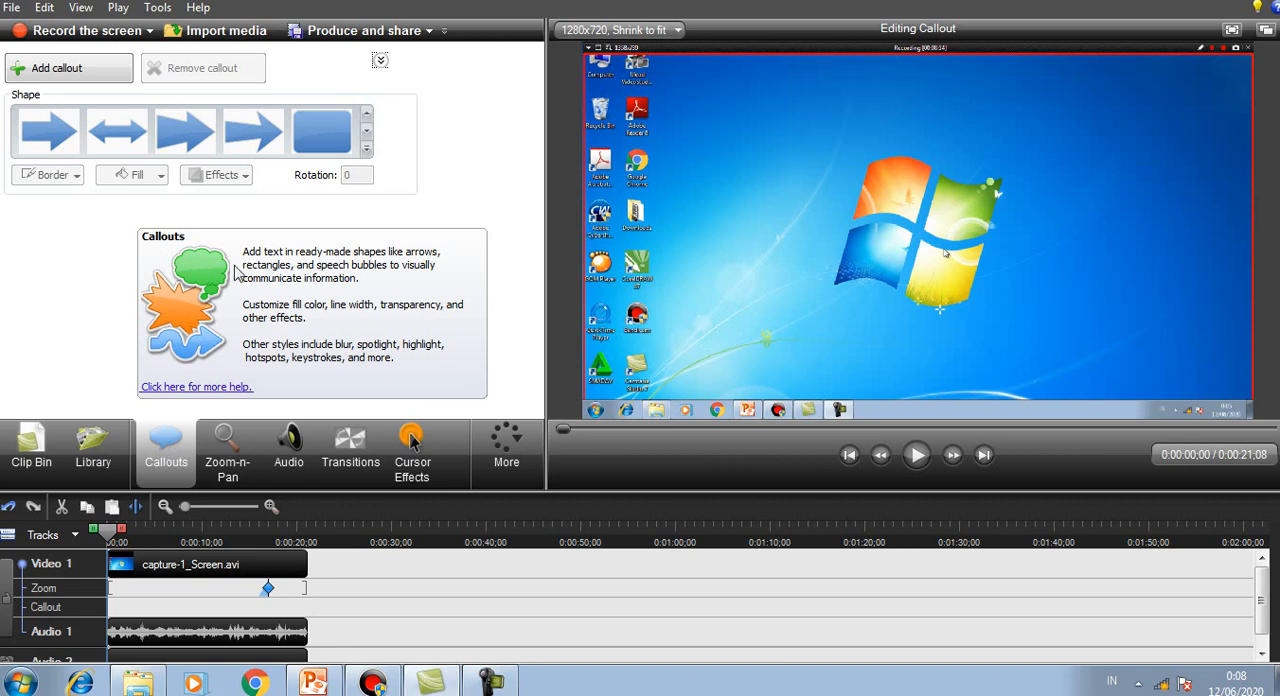
pyautogui.click(365, 154)
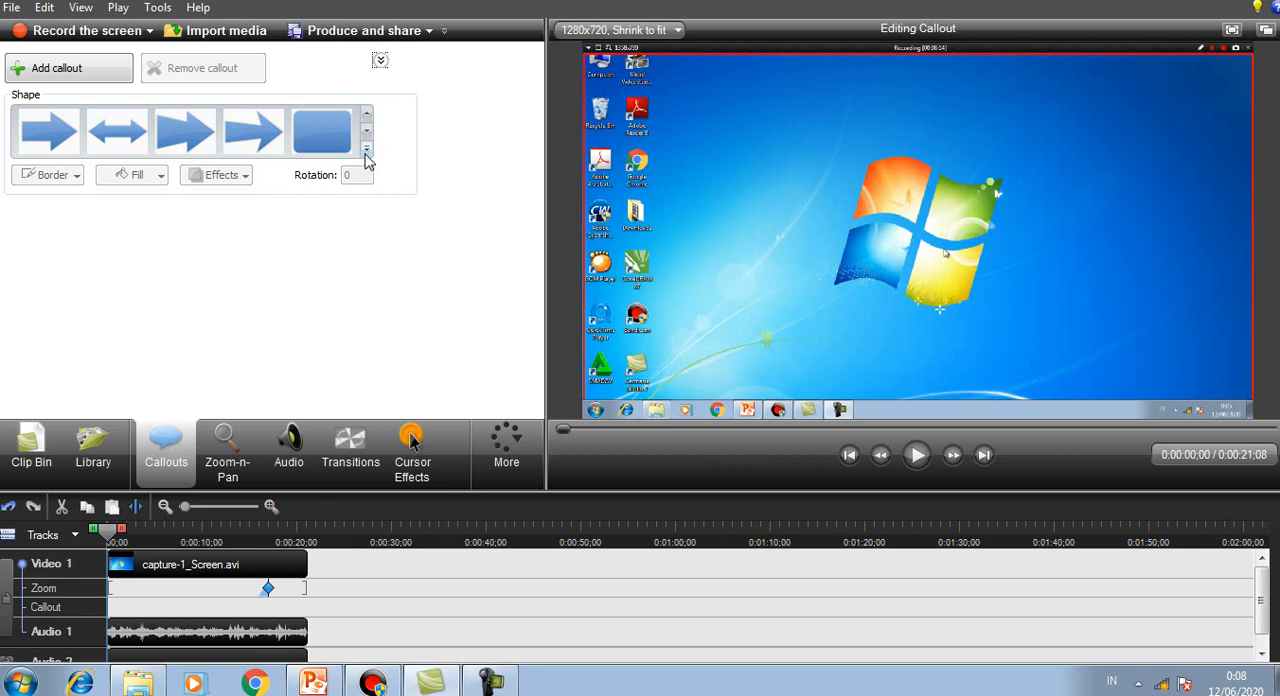
pyautogui.click(366, 152)
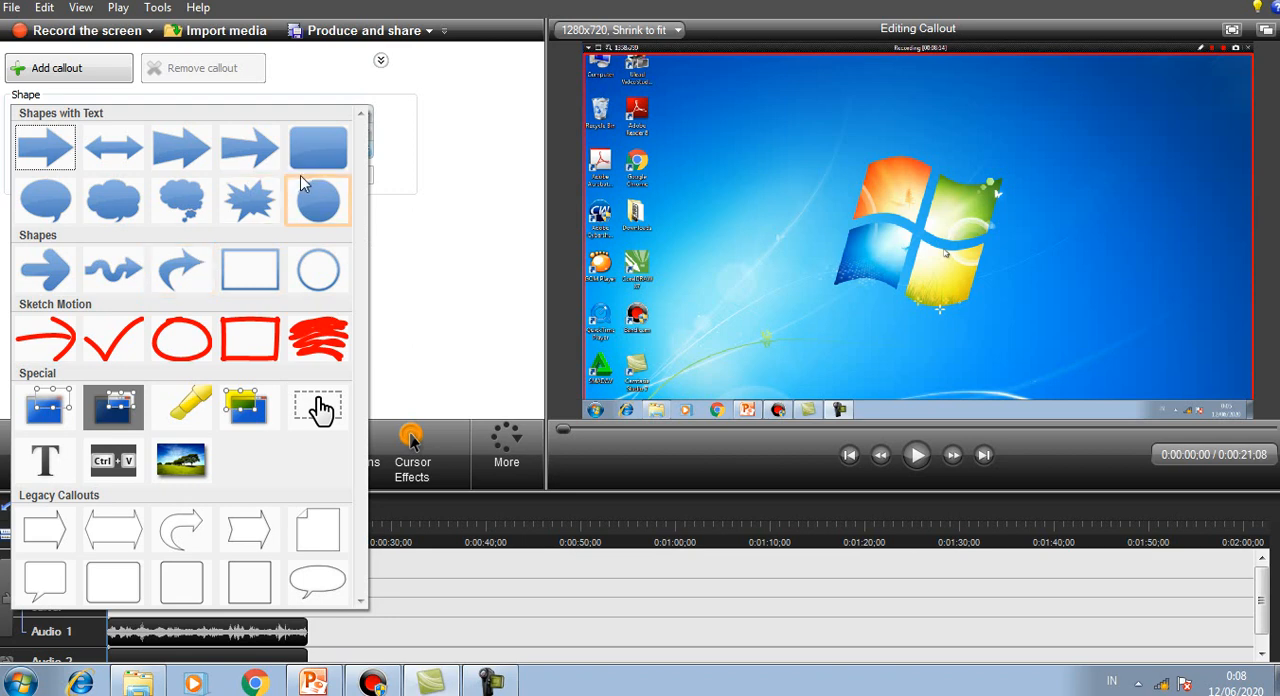
pyautogui.click(46, 465)
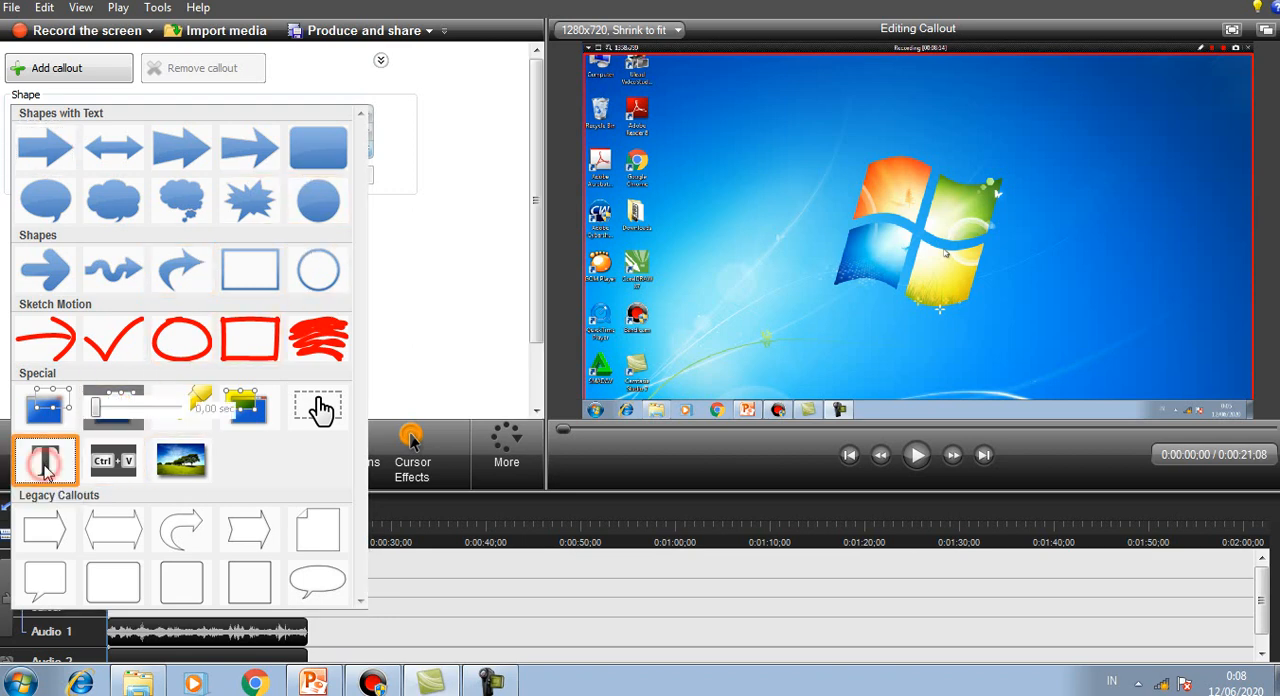
pyautogui.click(251, 318)
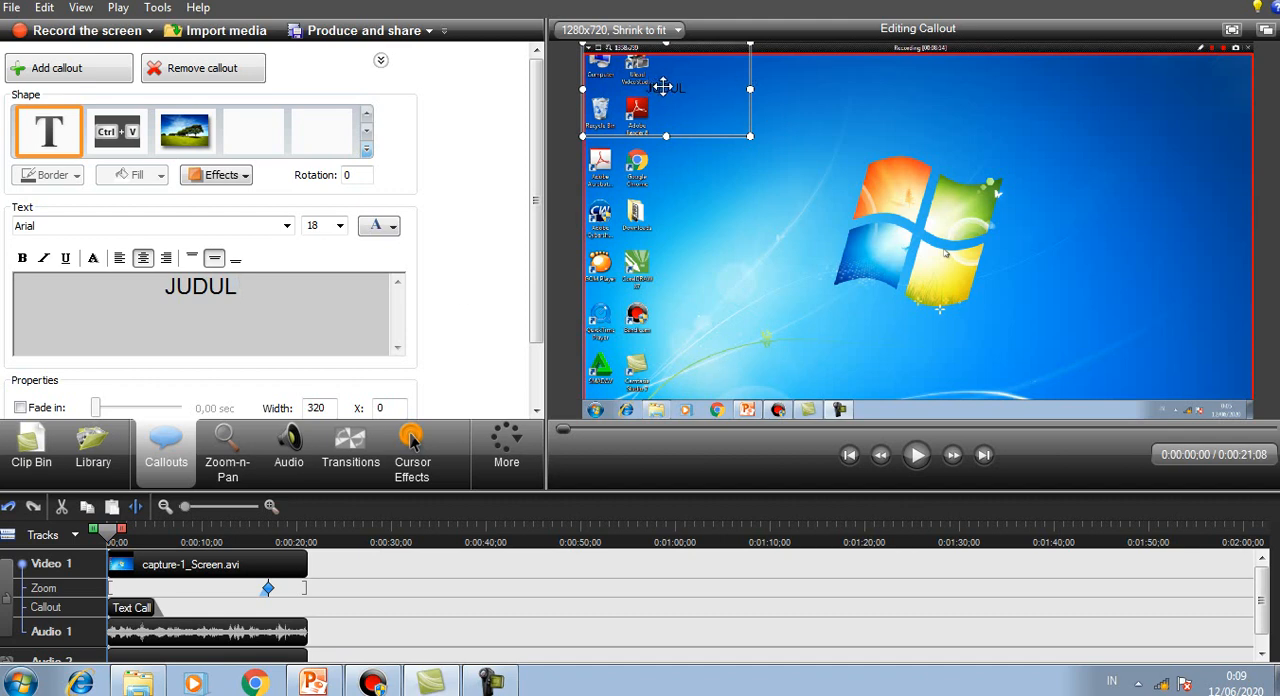
pyautogui.moveTo(663, 88); pyautogui.dragTo(897, 129)
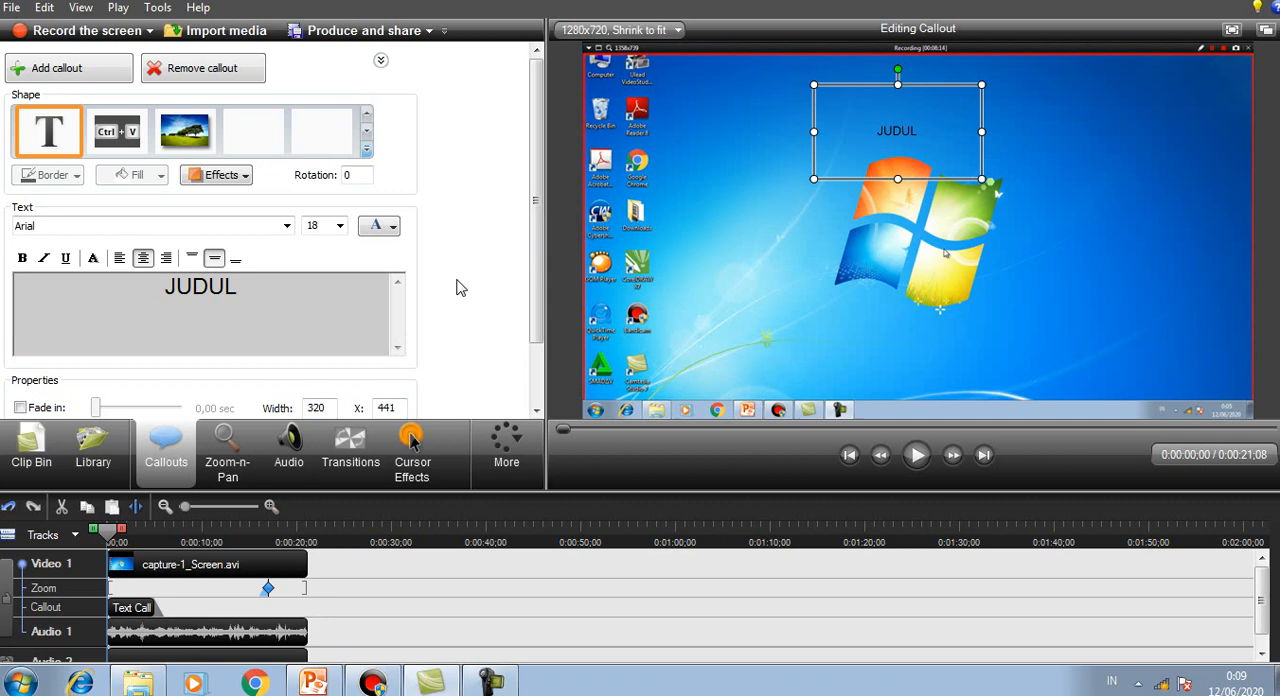
# Step: Format the JUDUL callout text as primary yellow, size 72 and bold
pyautogui.doubleClick(246, 284)
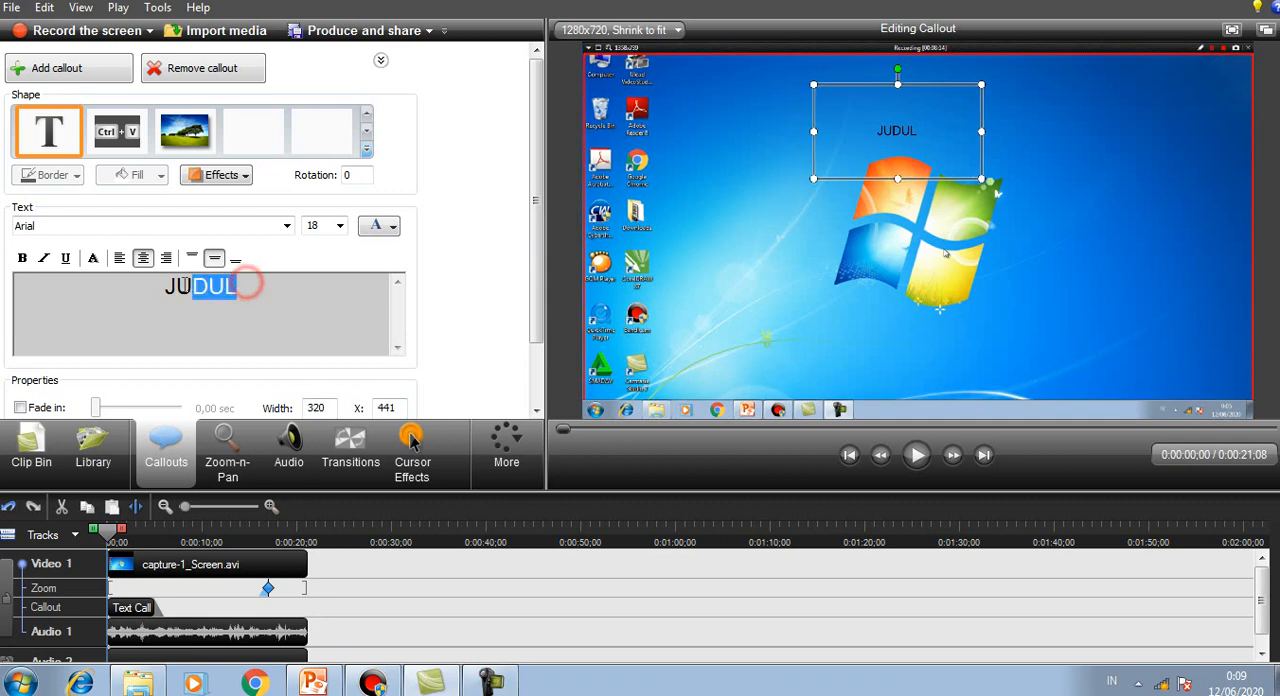
pyautogui.click(389, 228)
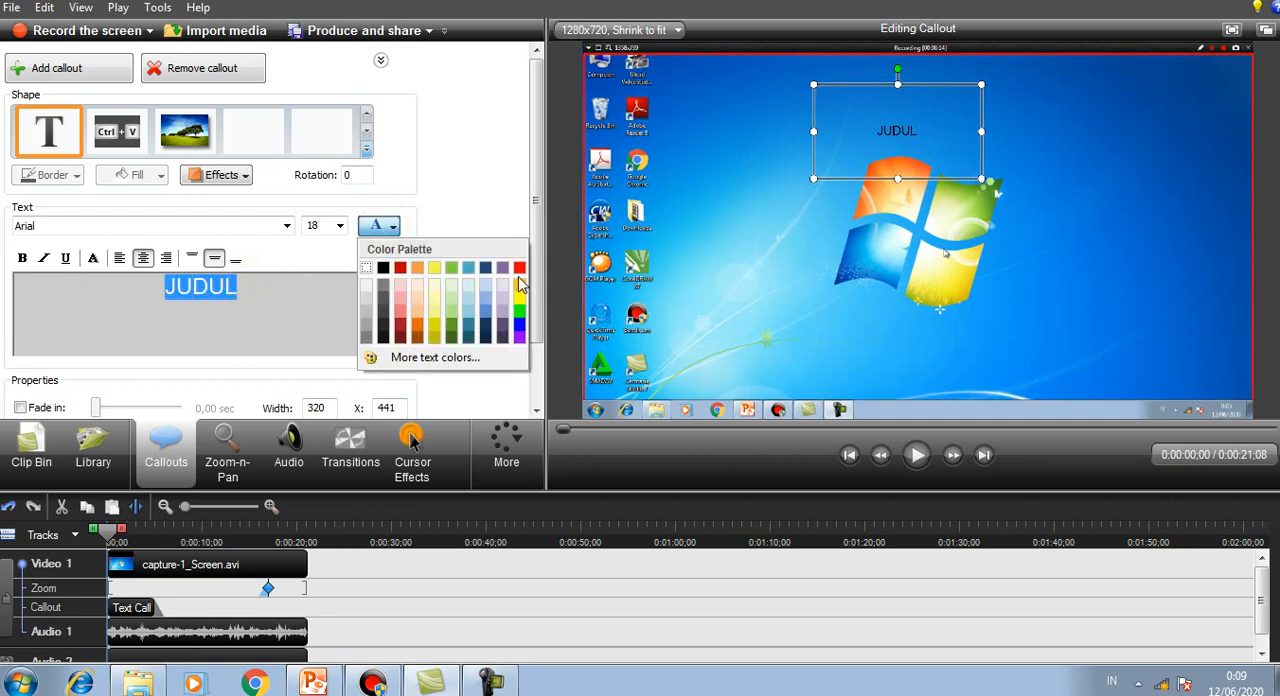
pyautogui.click(520, 300)
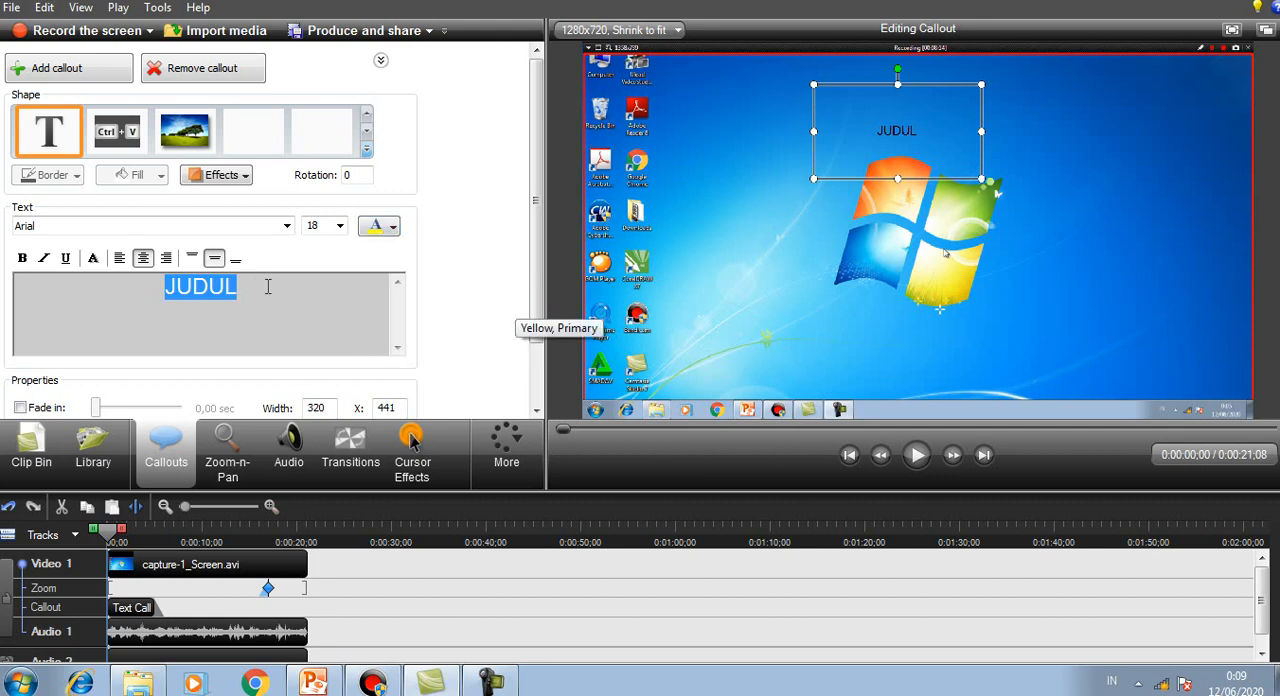
pyautogui.click(340, 225)
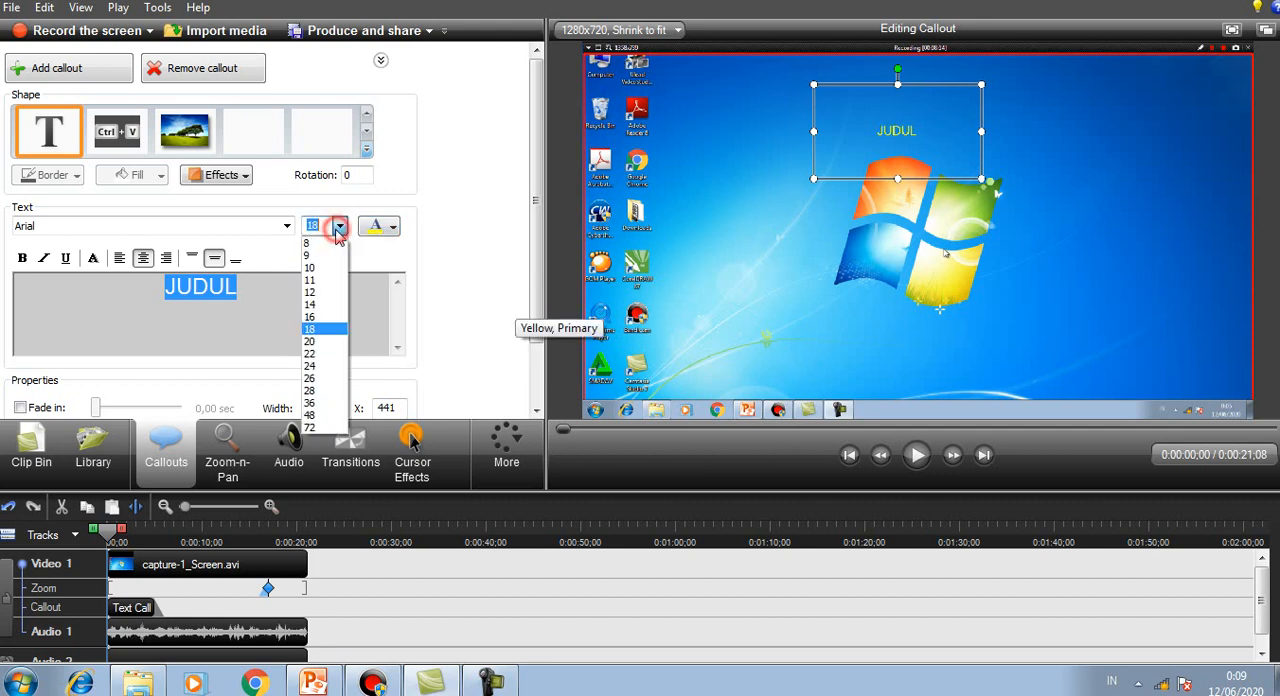
pyautogui.click(322, 428)
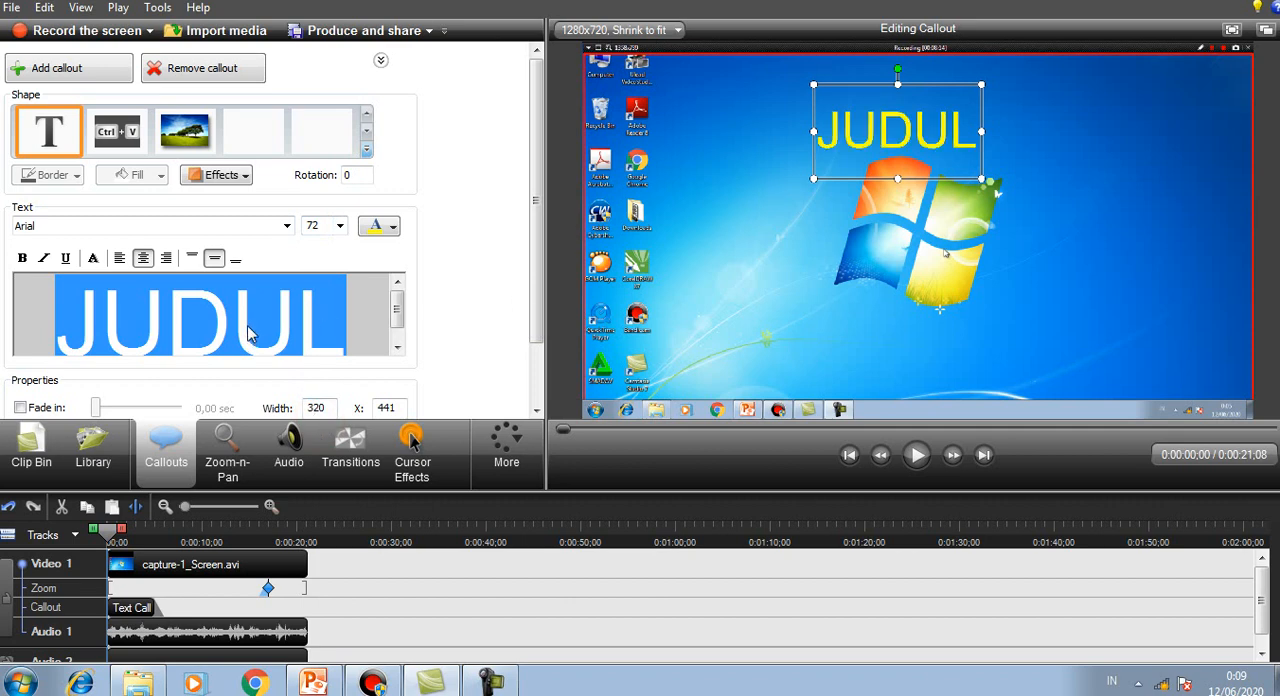
pyautogui.click(22, 258)
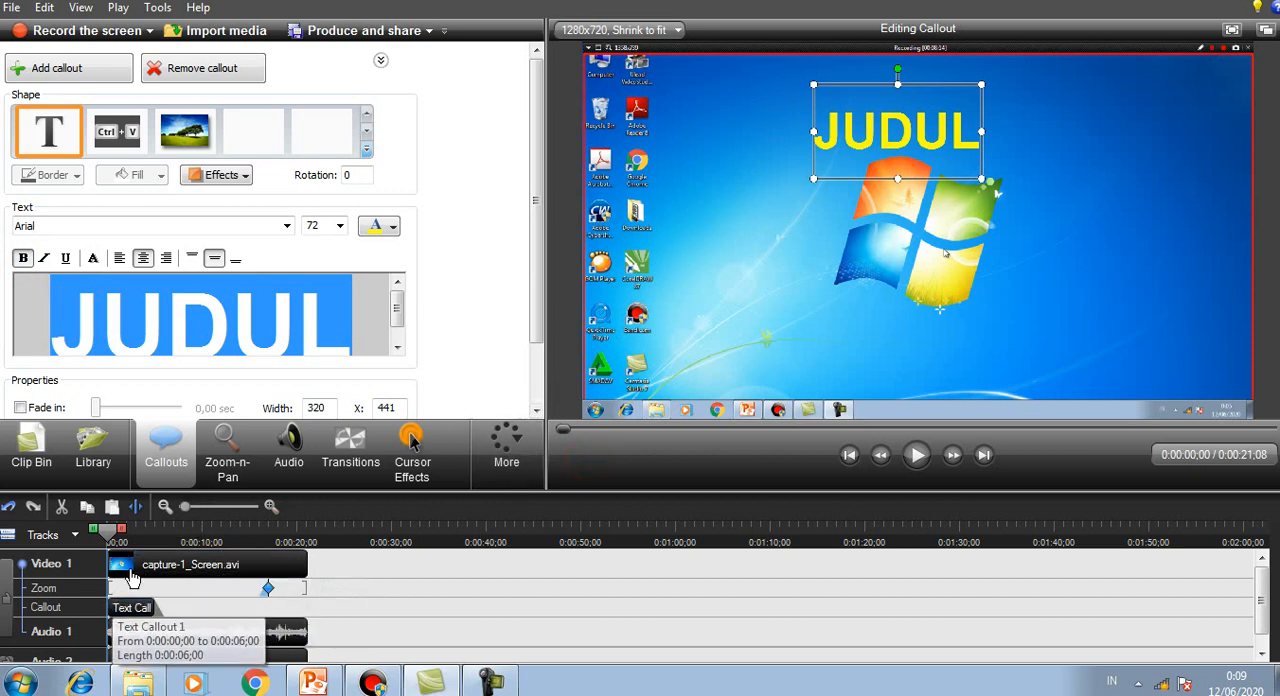
# Step: Check when the JUDUL callout shows along the timeline and examine the available callout shapes without choosing one
pyautogui.moveTo(131, 617)
pyautogui.mouseDown()
pyautogui.moveTo(155, 622)
pyautogui.moveTo(134, 618)
pyautogui.mouseUp()
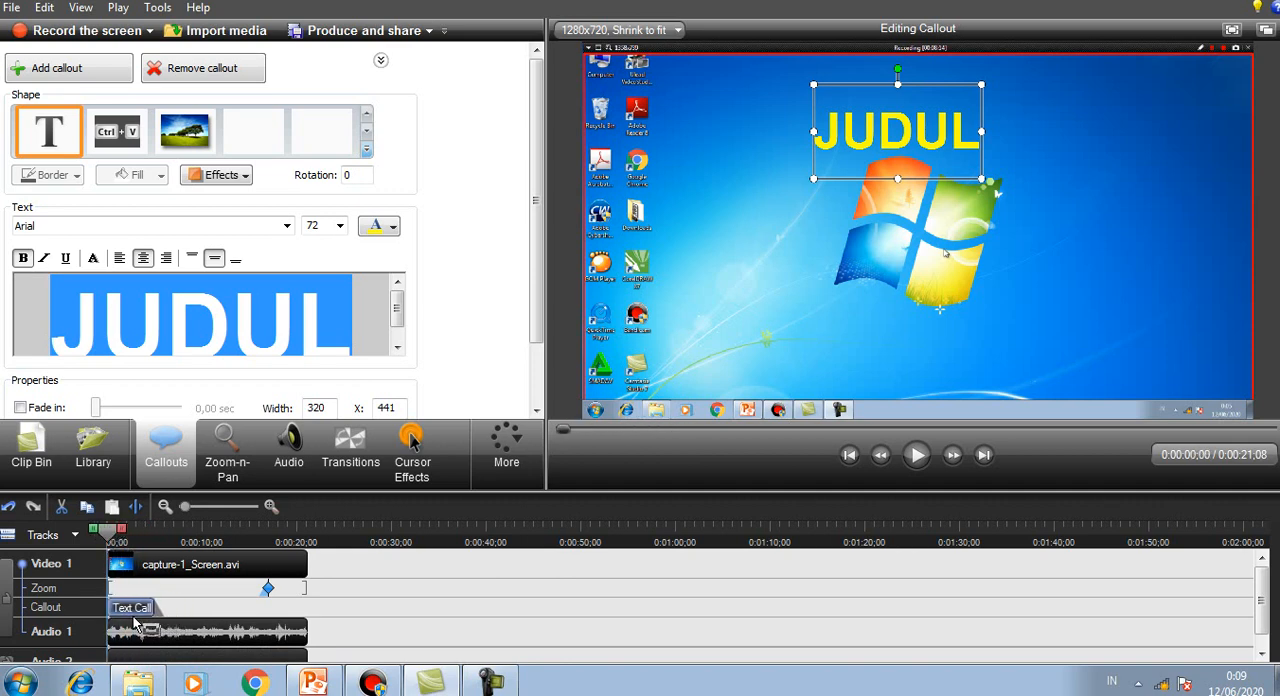
pyautogui.click(238, 545)
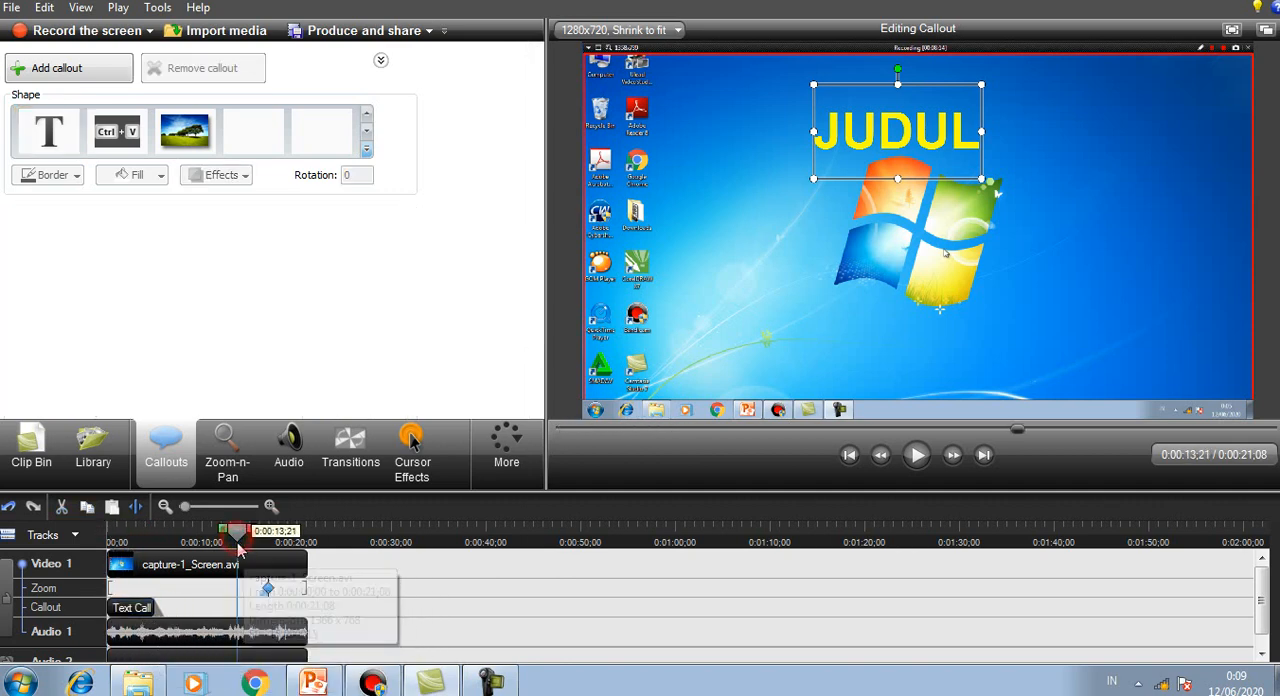
pyautogui.click(190, 548)
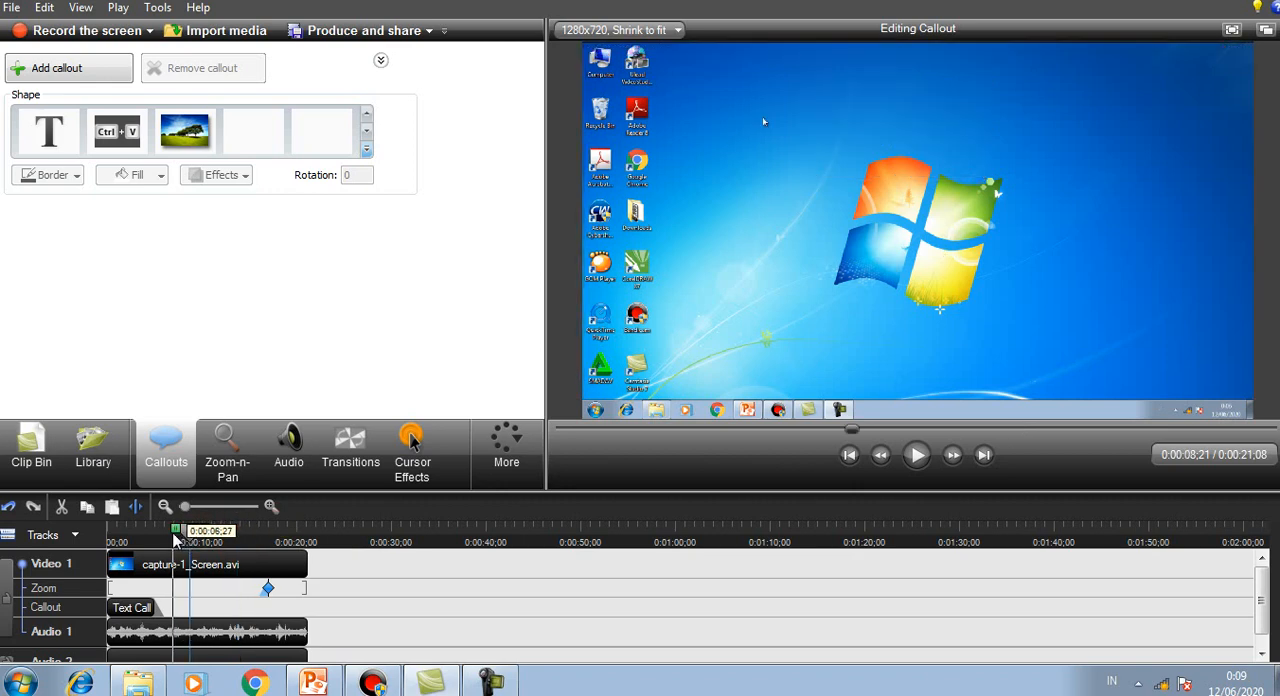
pyautogui.click(131, 608)
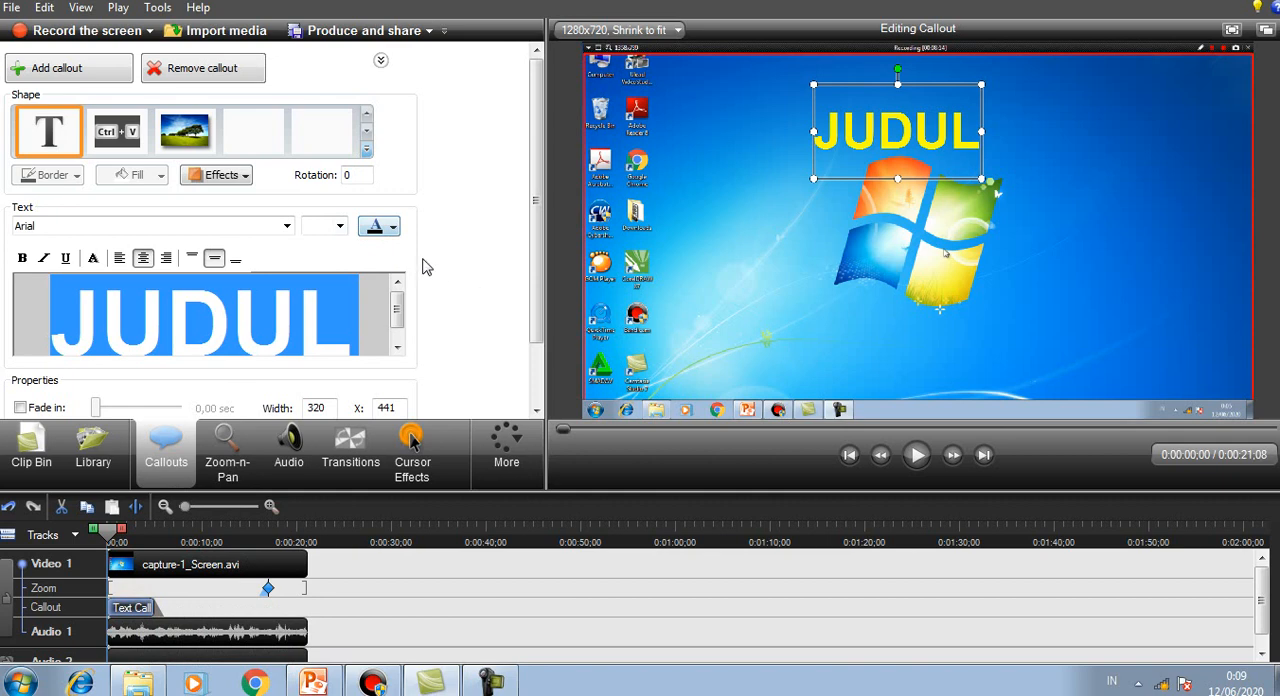
pyautogui.click(366, 148)
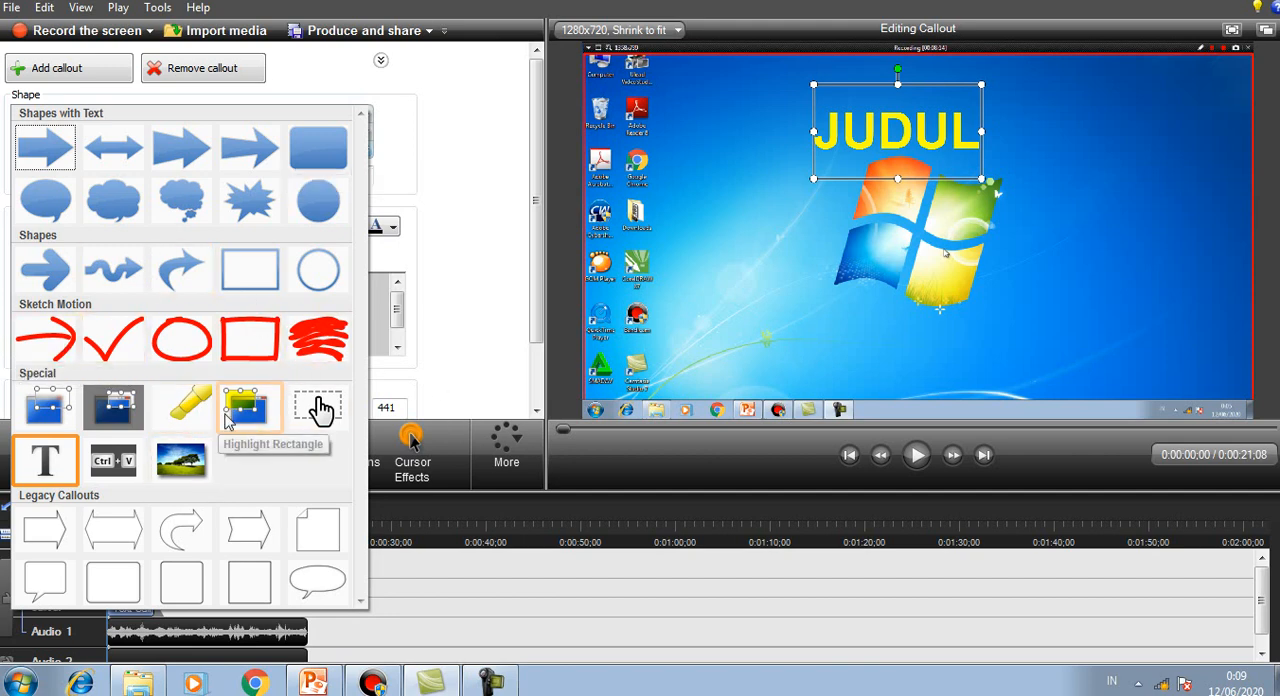
pyautogui.click(483, 343)
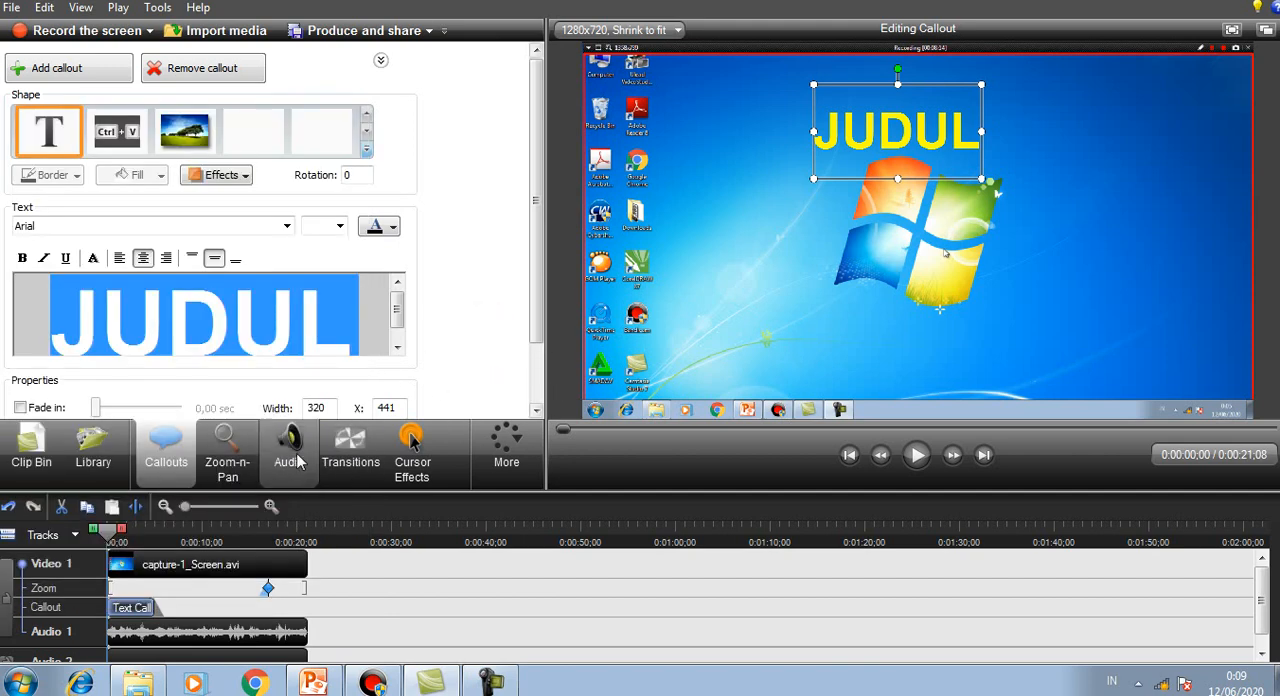
# Step: Remove all zoom keyframes from the timeline
pyautogui.click(230, 467)
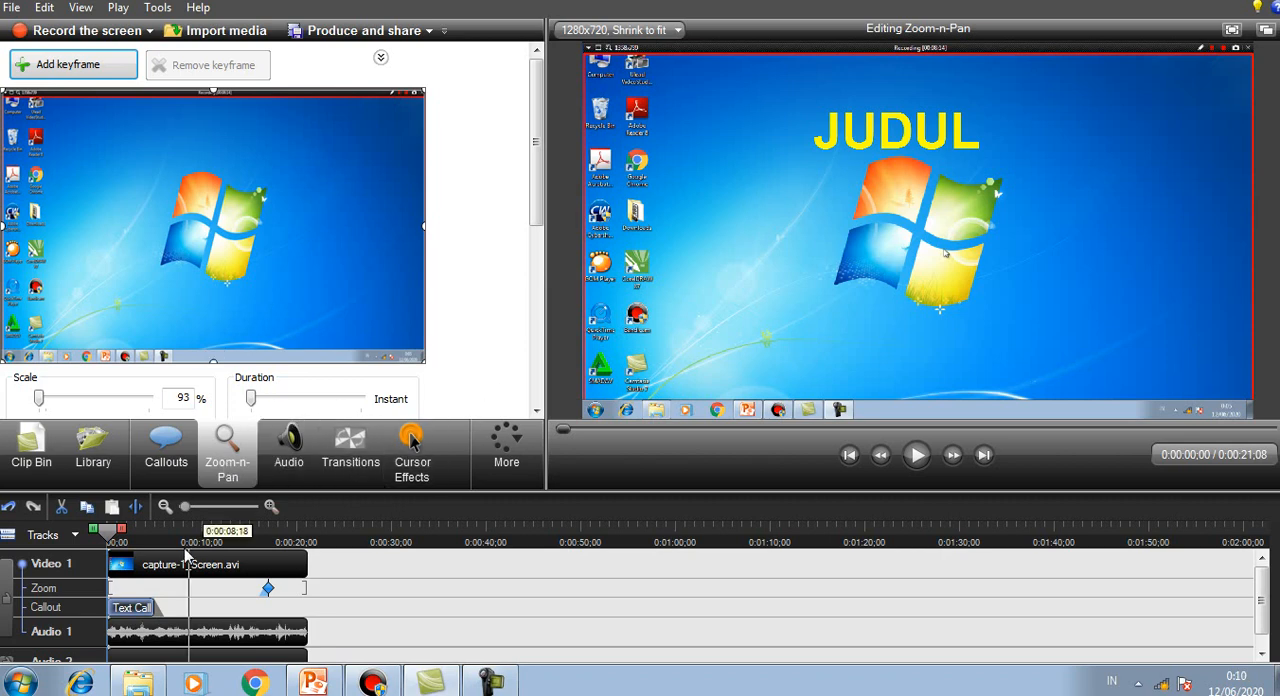
pyautogui.click(269, 594)
pyautogui.rightClick(271, 592)
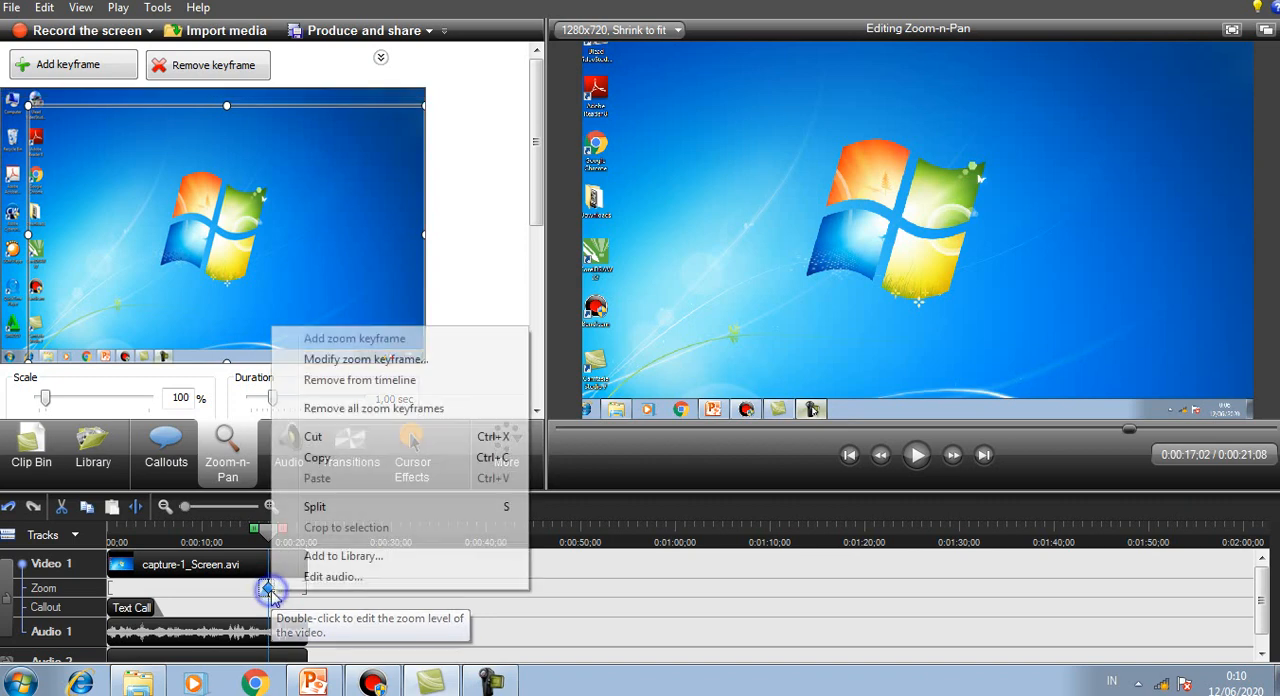
pyautogui.click(372, 409)
pyautogui.click(620, 371)
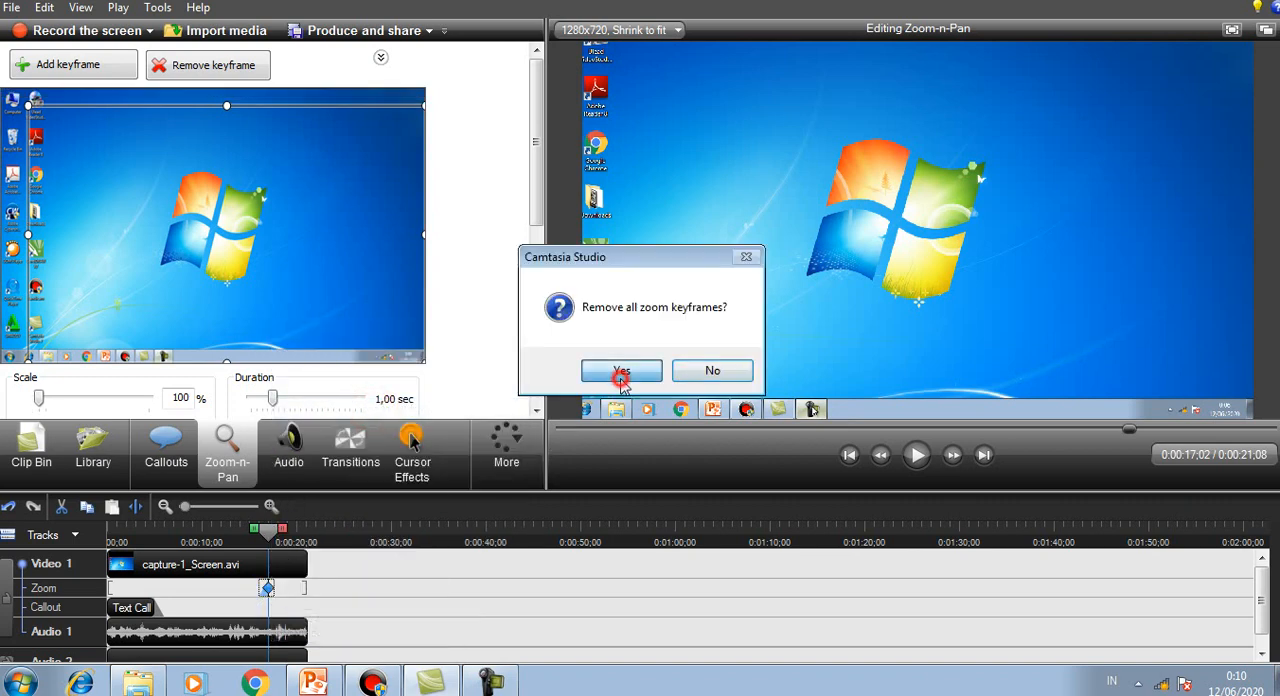
# Step: Play the video from the start for about eight seconds to check the callout and zoom, and pause it
pyautogui.click(252, 534)
pyautogui.moveTo(250, 536); pyautogui.dragTo(104, 535)
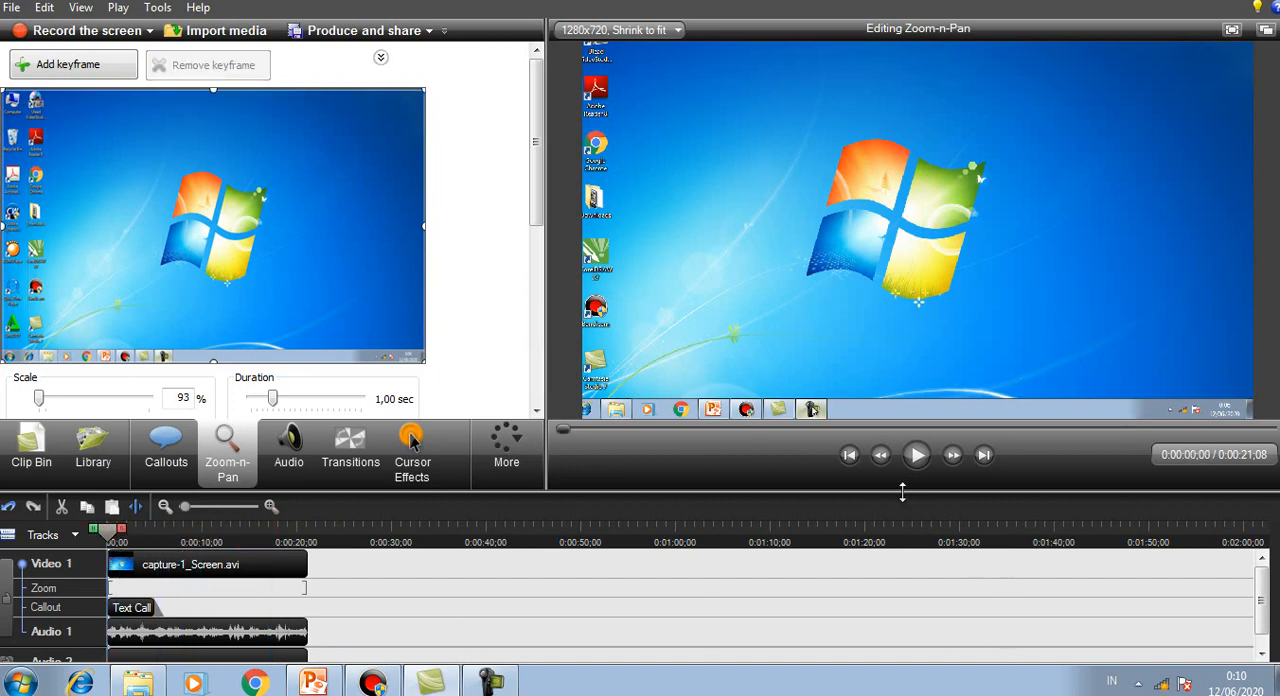
pyautogui.click(918, 457)
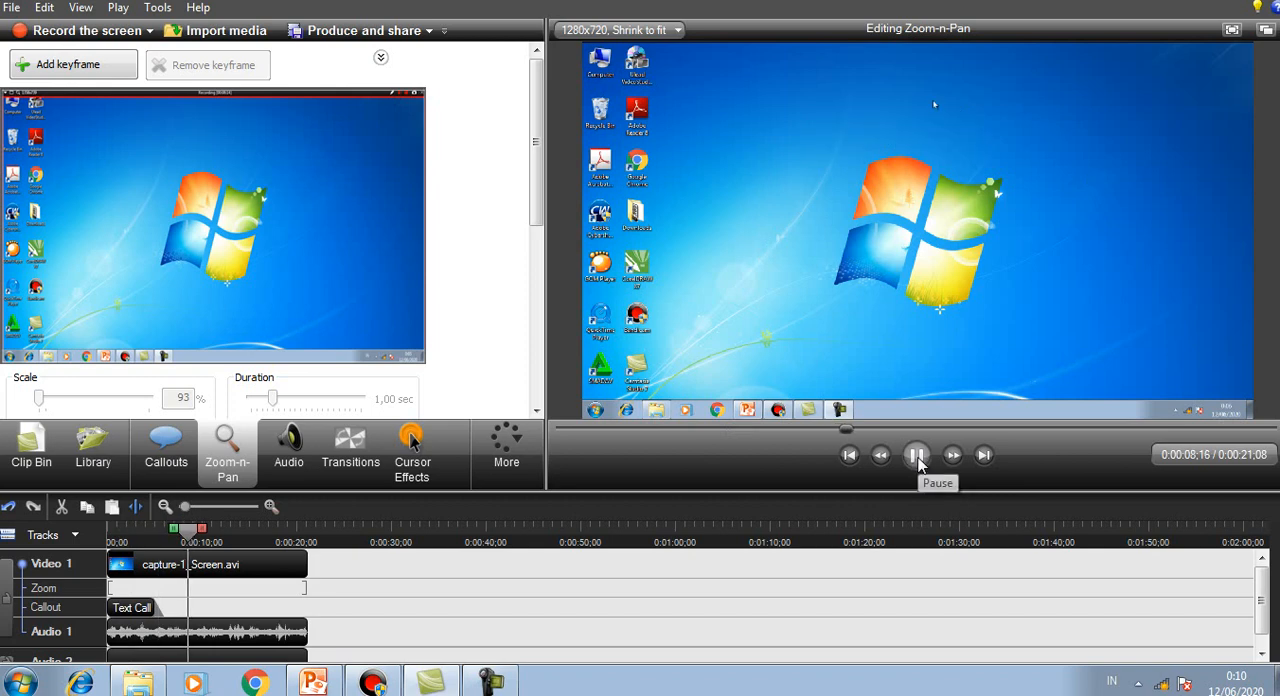
pyautogui.click(918, 456)
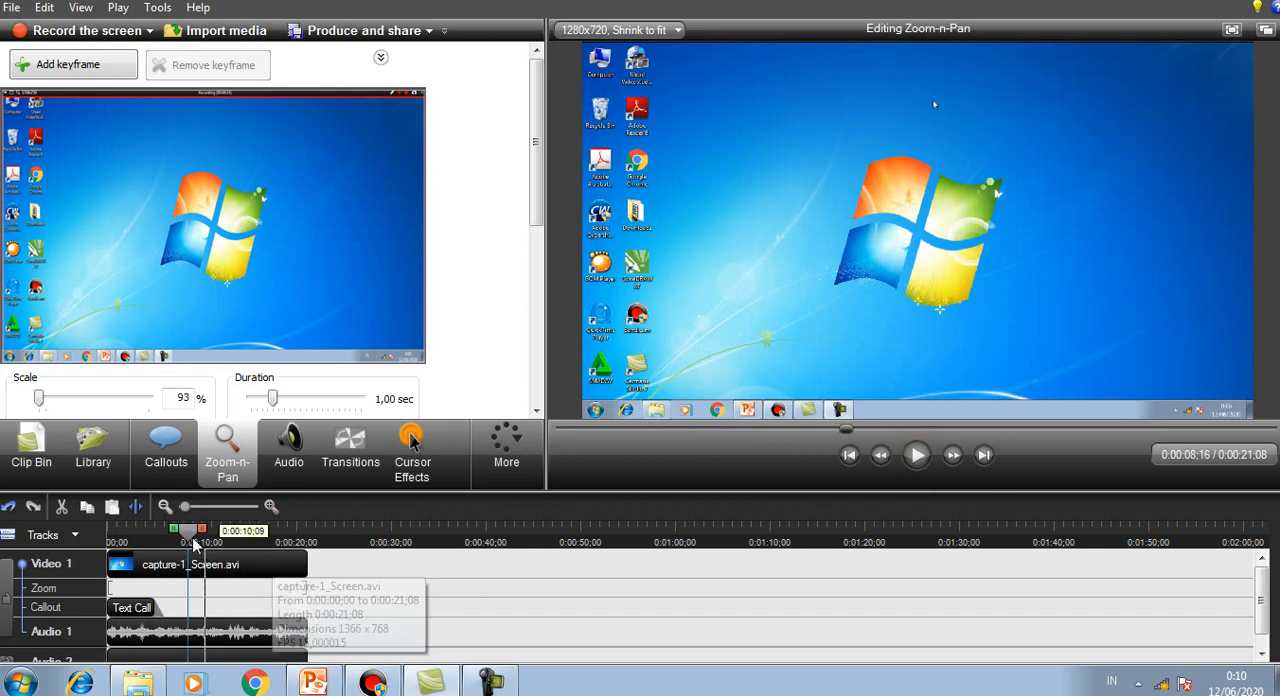
# Step: Shorten the JUDUL callout on the timeline to under four seconds and move the playhead to 0:00:04;21
pyautogui.moveTo(186, 538); pyautogui.dragTo(172, 538)
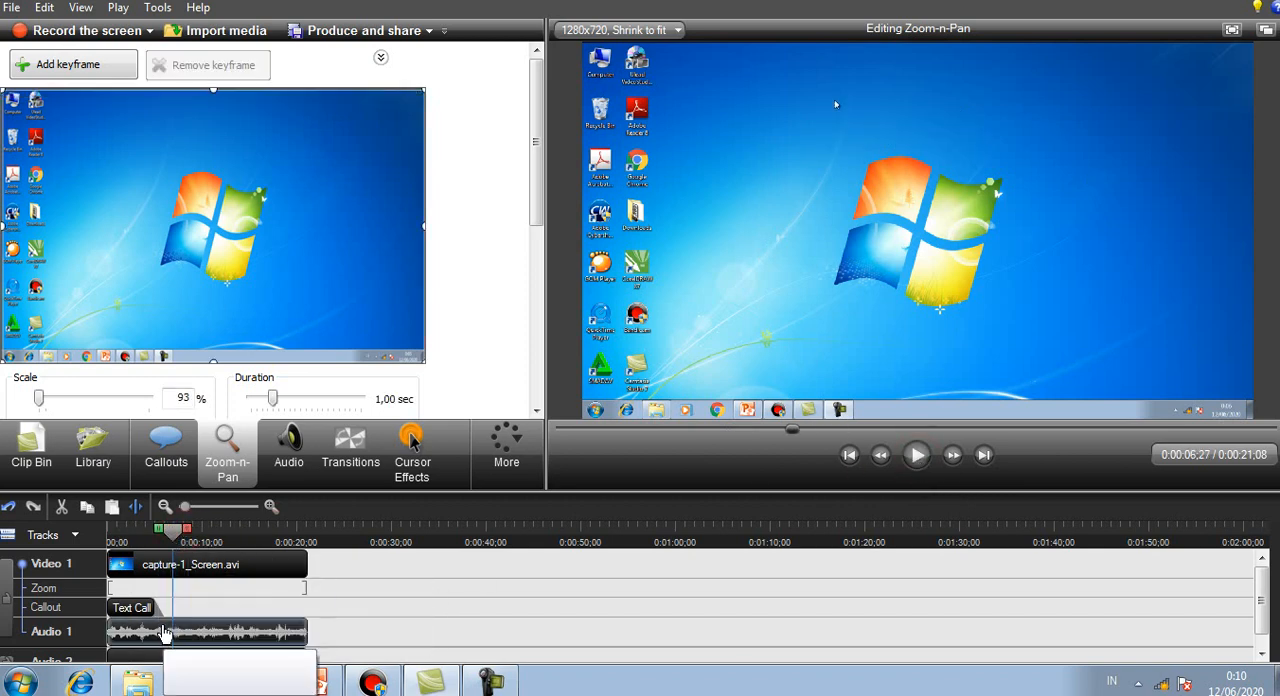
pyautogui.moveTo(164, 609); pyautogui.dragTo(137, 612)
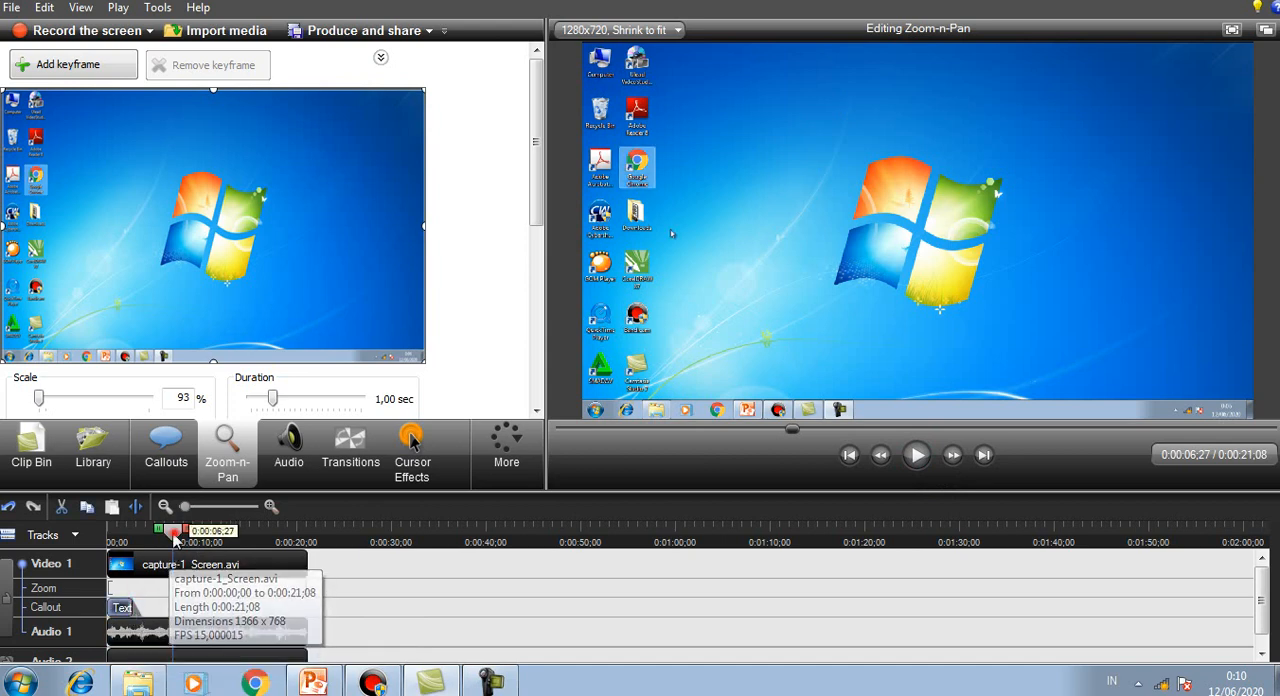
pyautogui.moveTo(172, 530); pyautogui.dragTo(152, 538)
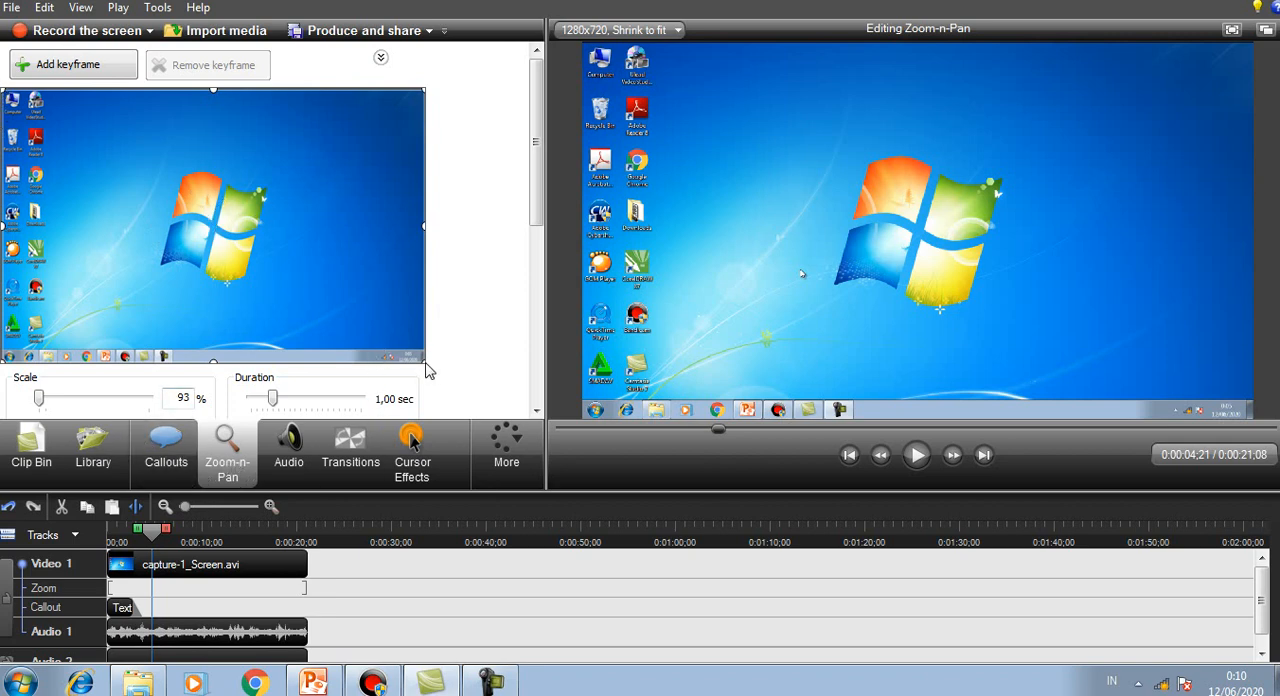
# Step: Zoom in on the Windows logo to 183% scale at 0:00:04;21 and play it back from 0:00:03;06 to check the zoom
pyautogui.moveTo(424, 361); pyautogui.dragTo(288, 289)
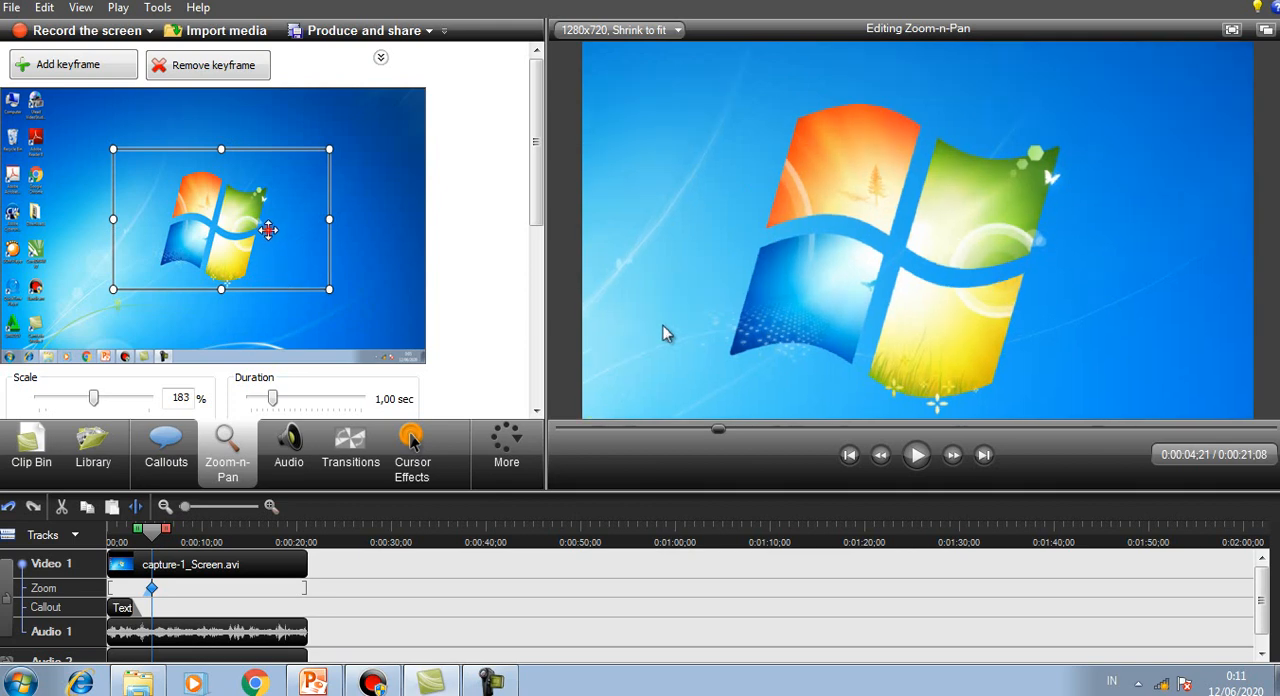
pyautogui.moveTo(266, 229)
pyautogui.mouseDown()
pyautogui.moveTo(266, 251)
pyautogui.moveTo(258, 240)
pyautogui.mouseUp()
pyautogui.moveTo(153, 532); pyautogui.dragTo(138, 535)
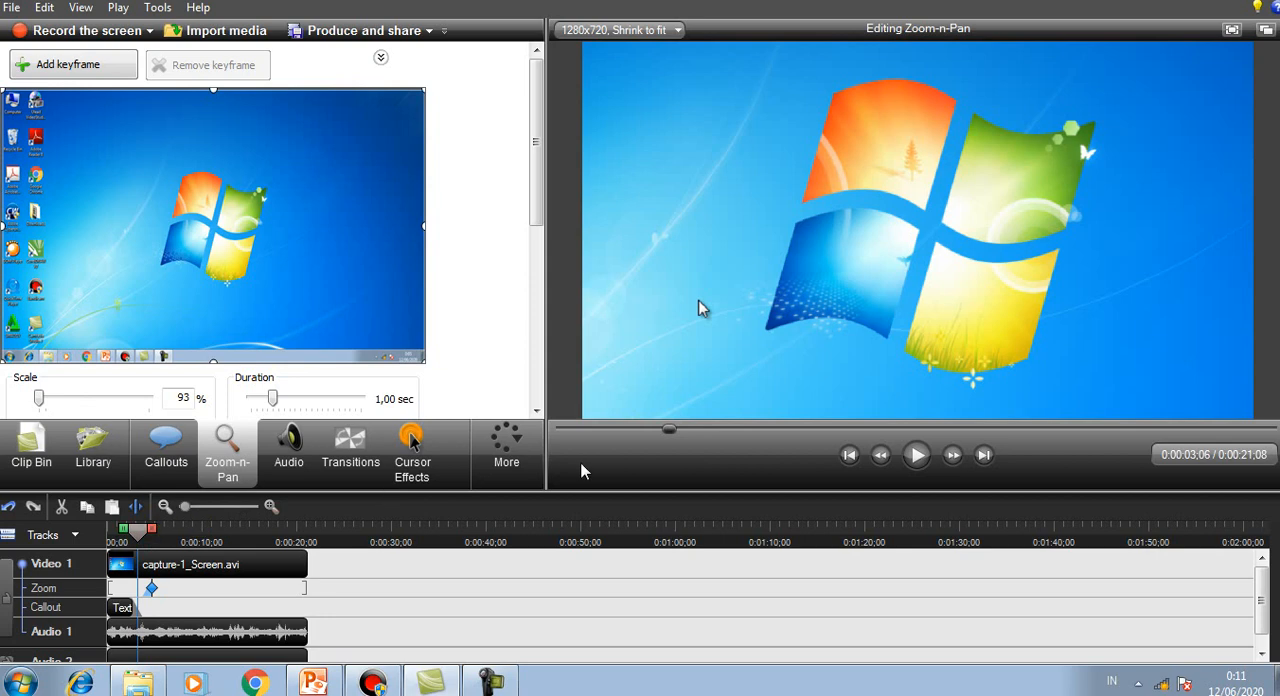
pyautogui.click(918, 458)
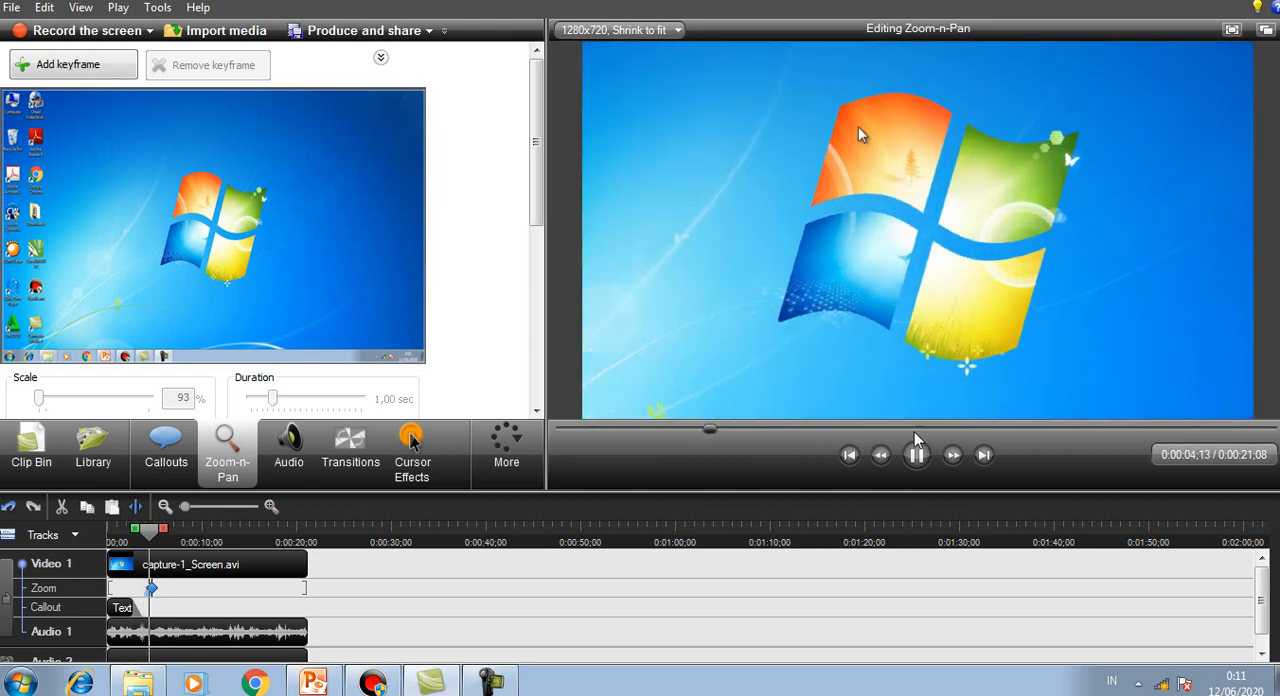
pyautogui.click(918, 458)
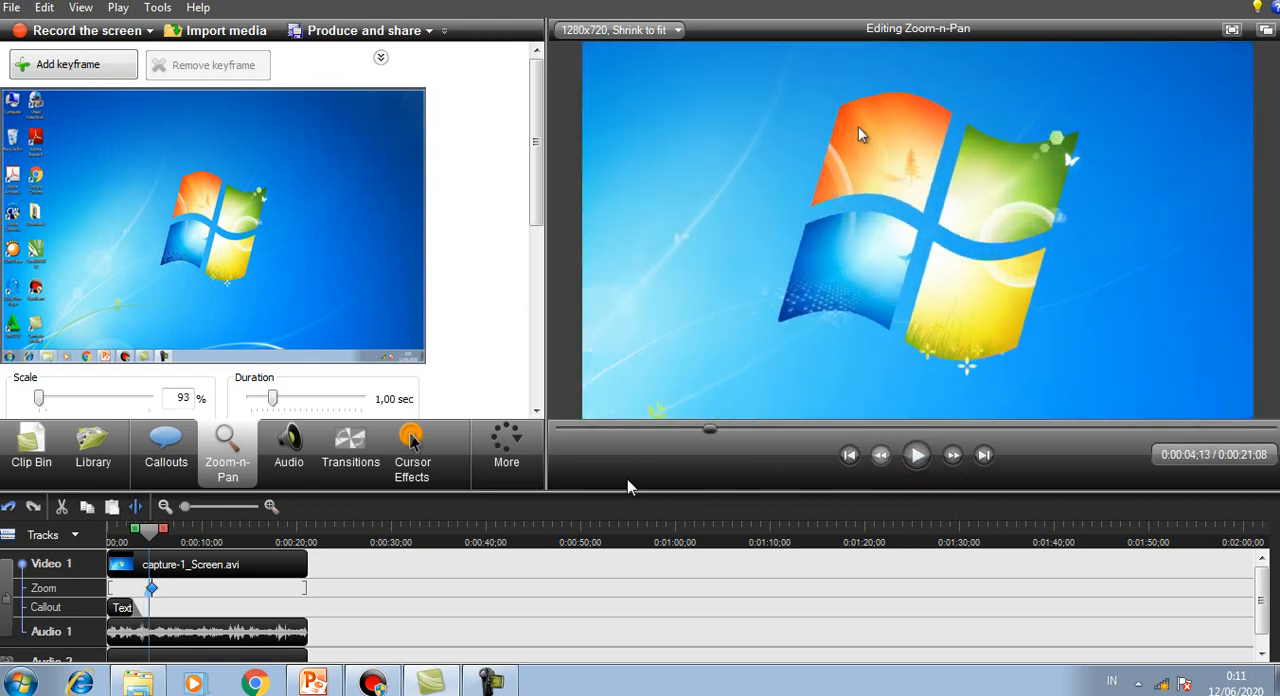
pyautogui.click(917, 457)
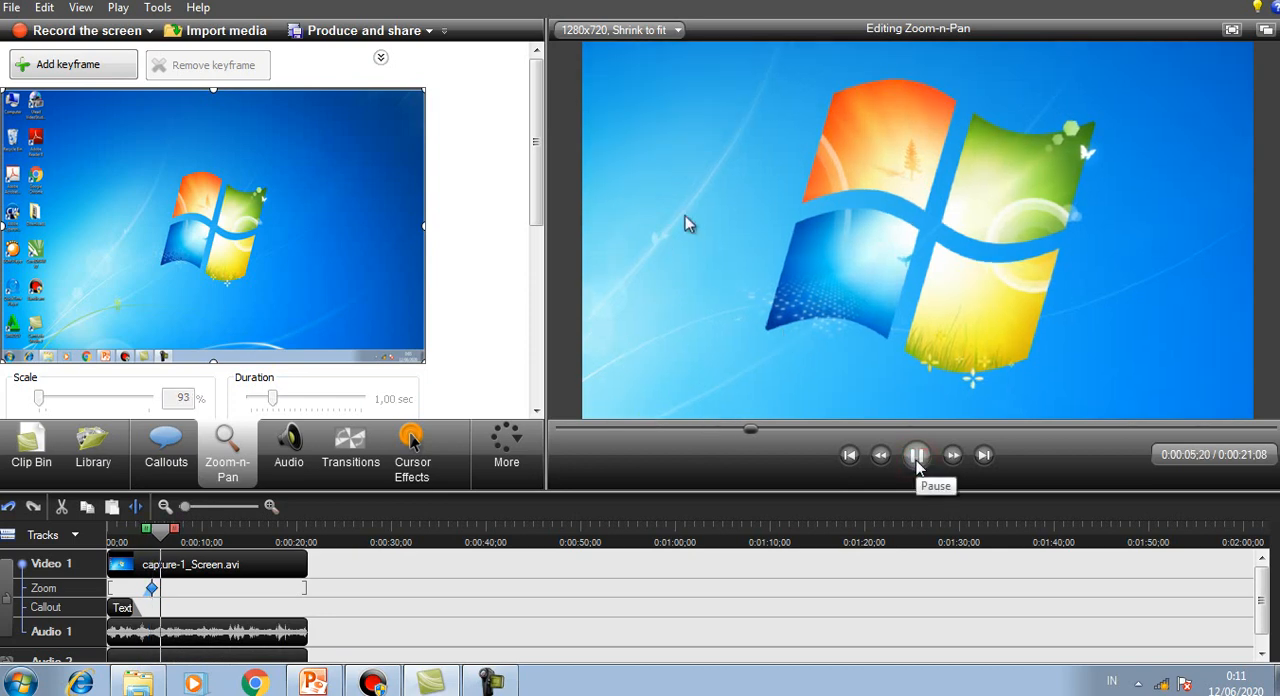
pyautogui.click(917, 456)
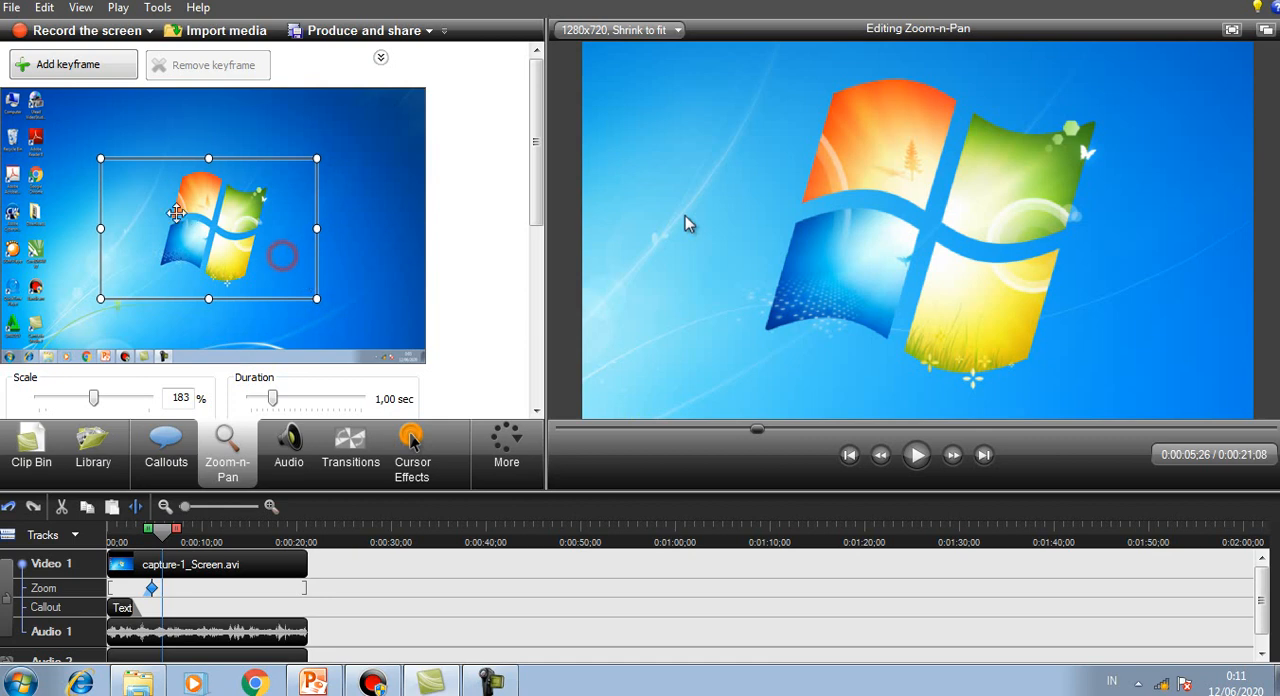
# Step: Zoom back out to the full screen at 93% scale at 0:00:05;26 and play from 0:00:04;03 to check both zooms
pyautogui.moveTo(281, 257); pyautogui.dragTo(111, 162)
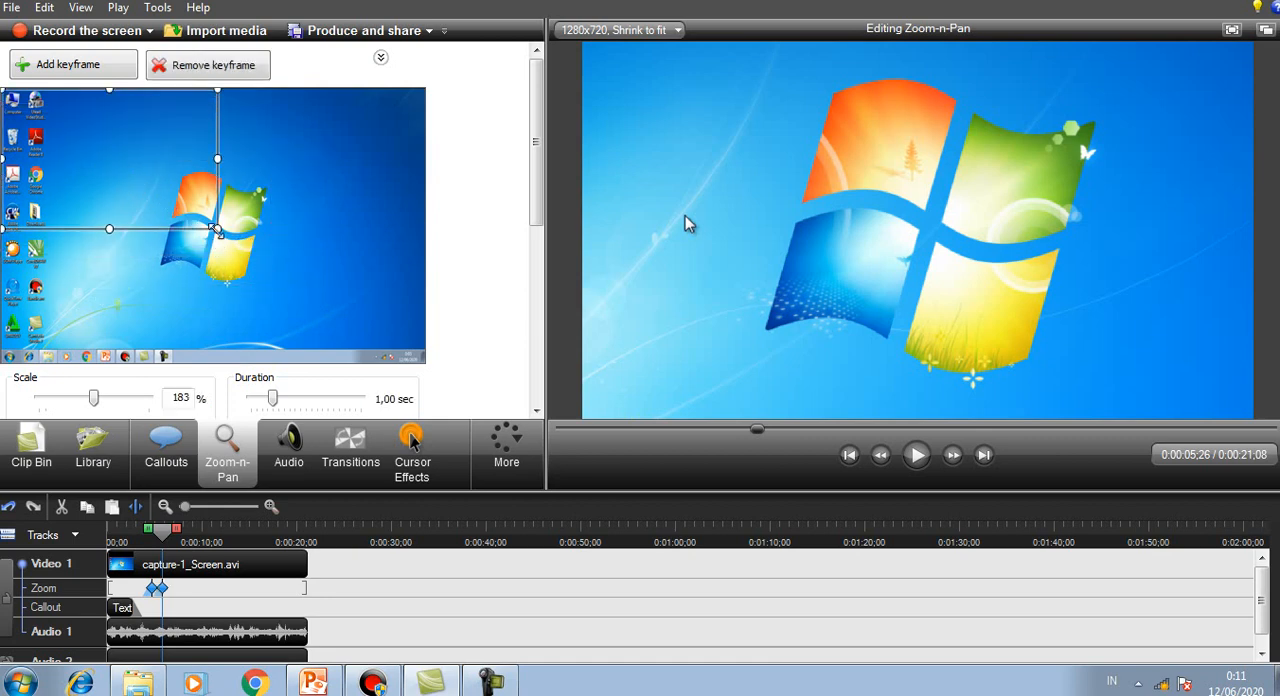
pyautogui.moveTo(217, 230); pyautogui.dragTo(452, 378)
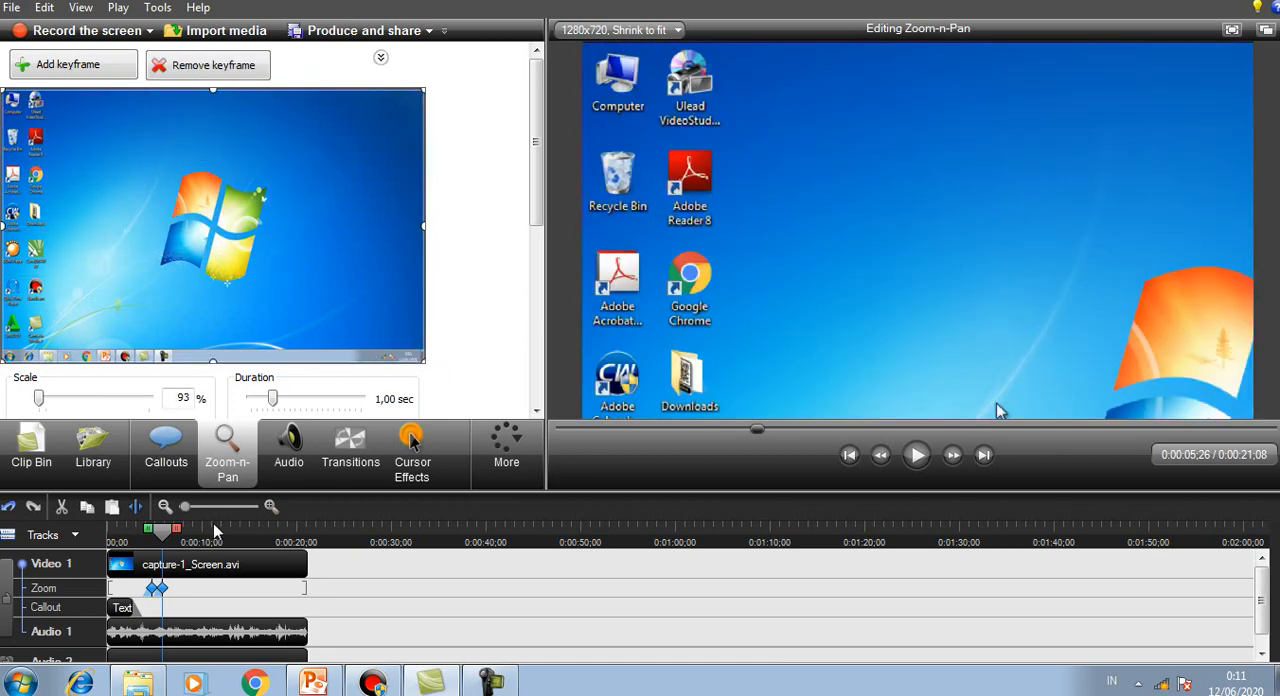
pyautogui.moveTo(168, 540); pyautogui.dragTo(148, 545)
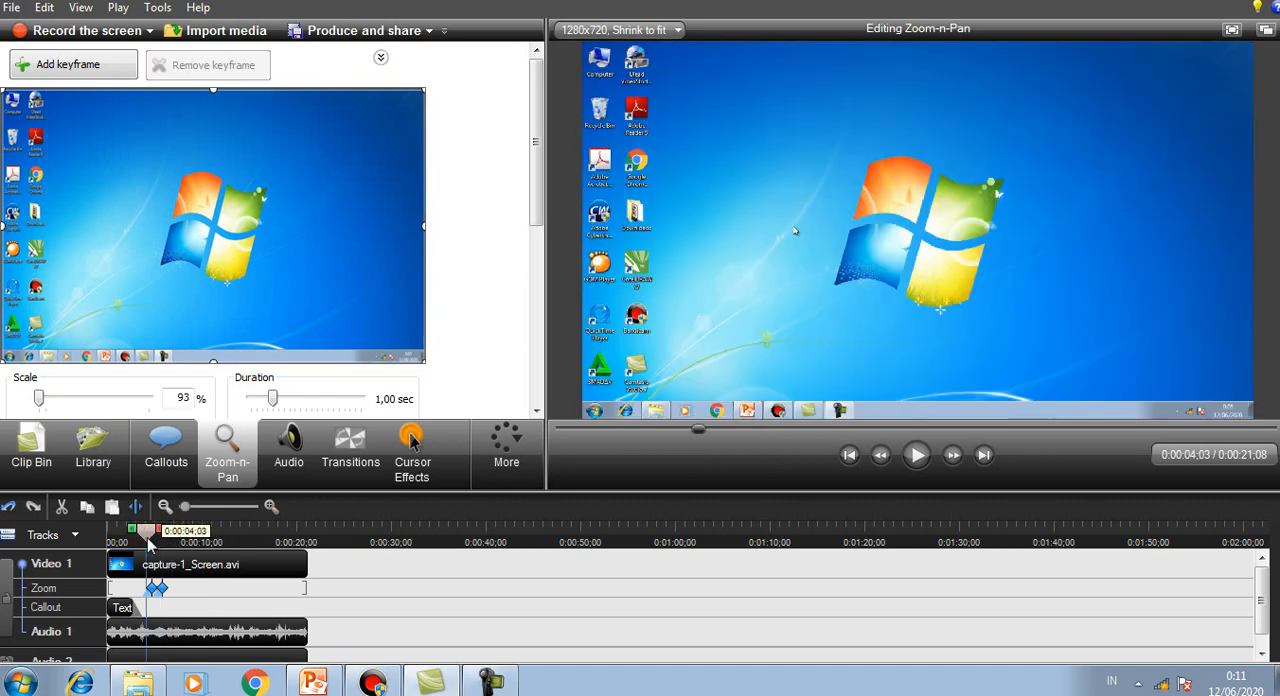
pyautogui.click(916, 458)
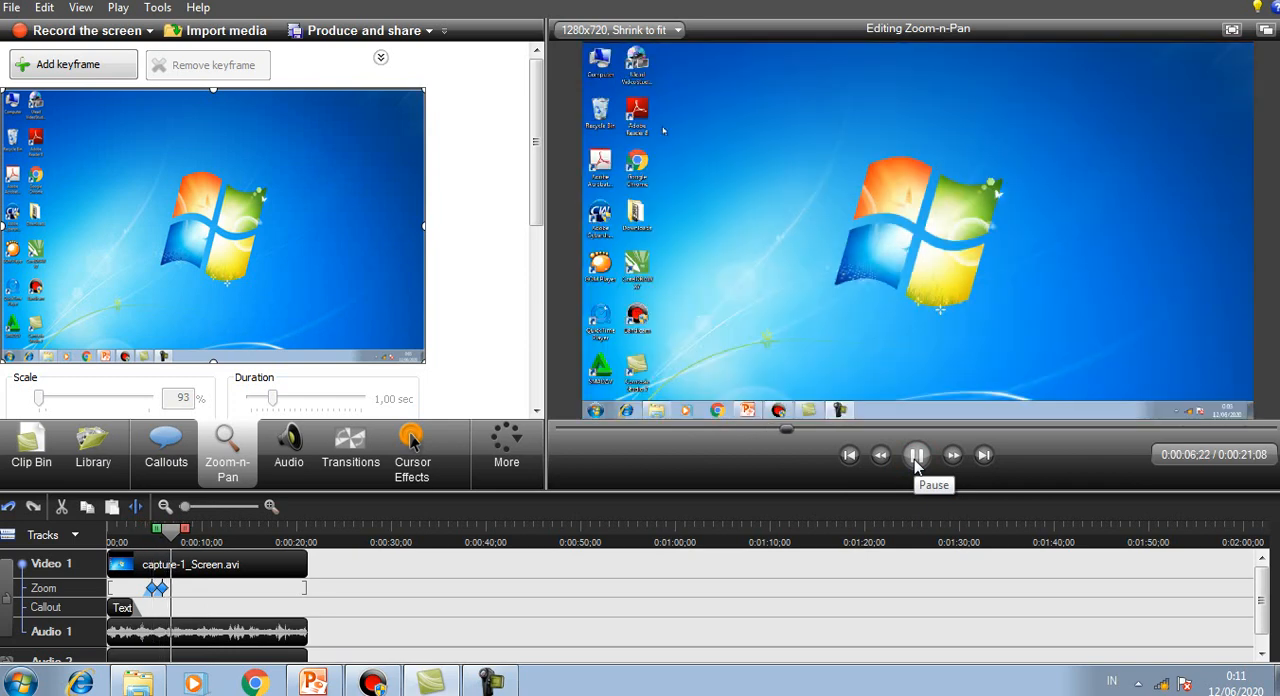
pyautogui.click(916, 458)
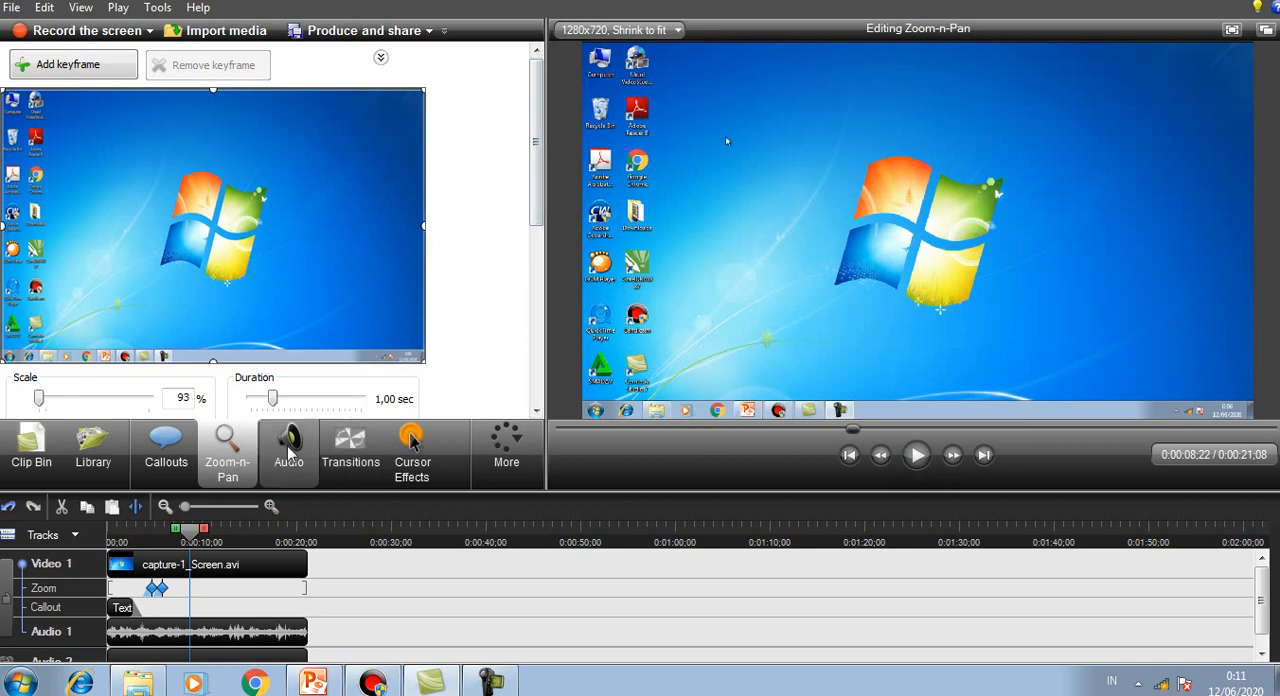
# Step: Open the audio editing options and delete the audio clip from the Audio 2 track
pyautogui.click(288, 445)
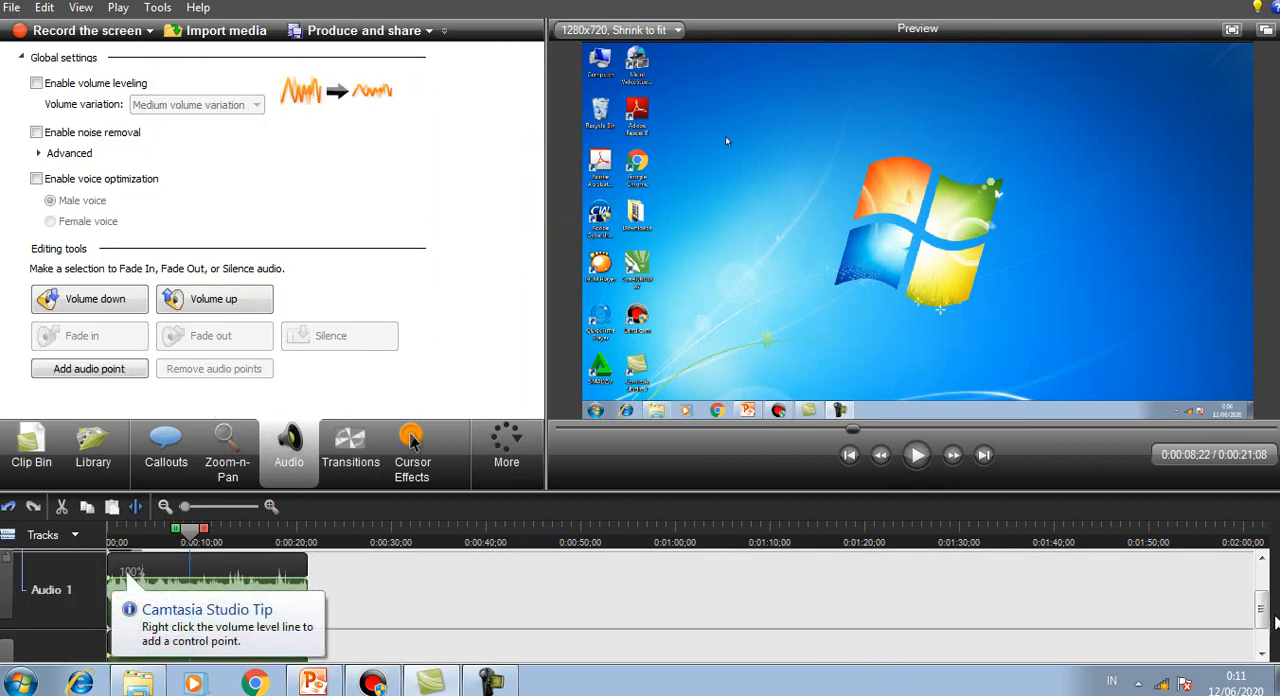
pyautogui.moveTo(1261, 606)
pyautogui.mouseDown()
pyautogui.moveTo(1260, 574)
pyautogui.moveTo(1255, 626)
pyautogui.moveTo(1260, 565)
pyautogui.moveTo(1260, 625)
pyautogui.mouseUp()
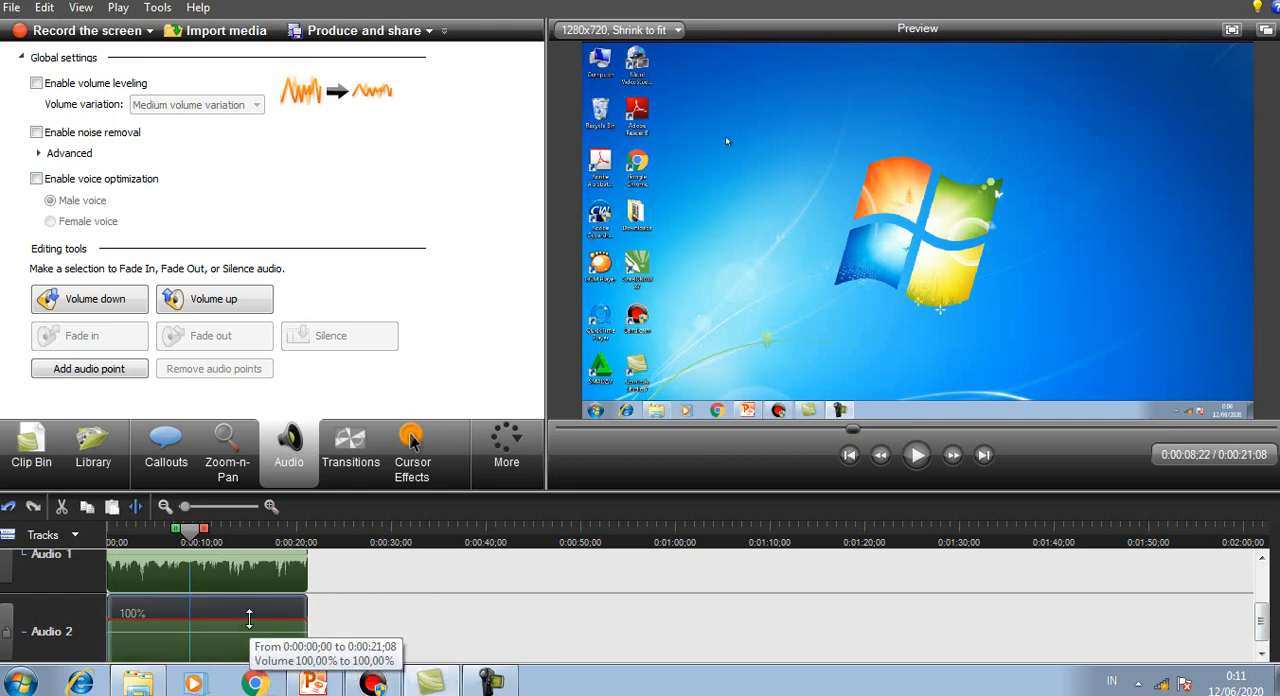
pyautogui.click(255, 617)
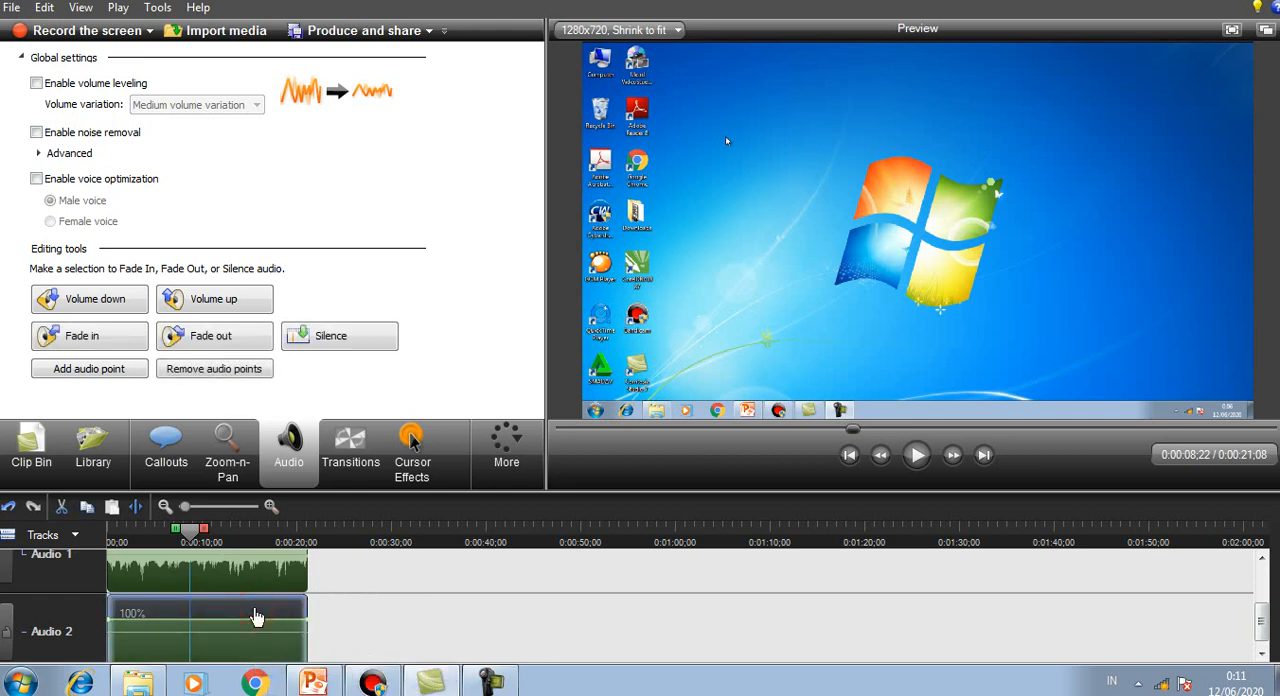
pyautogui.press('Delete')
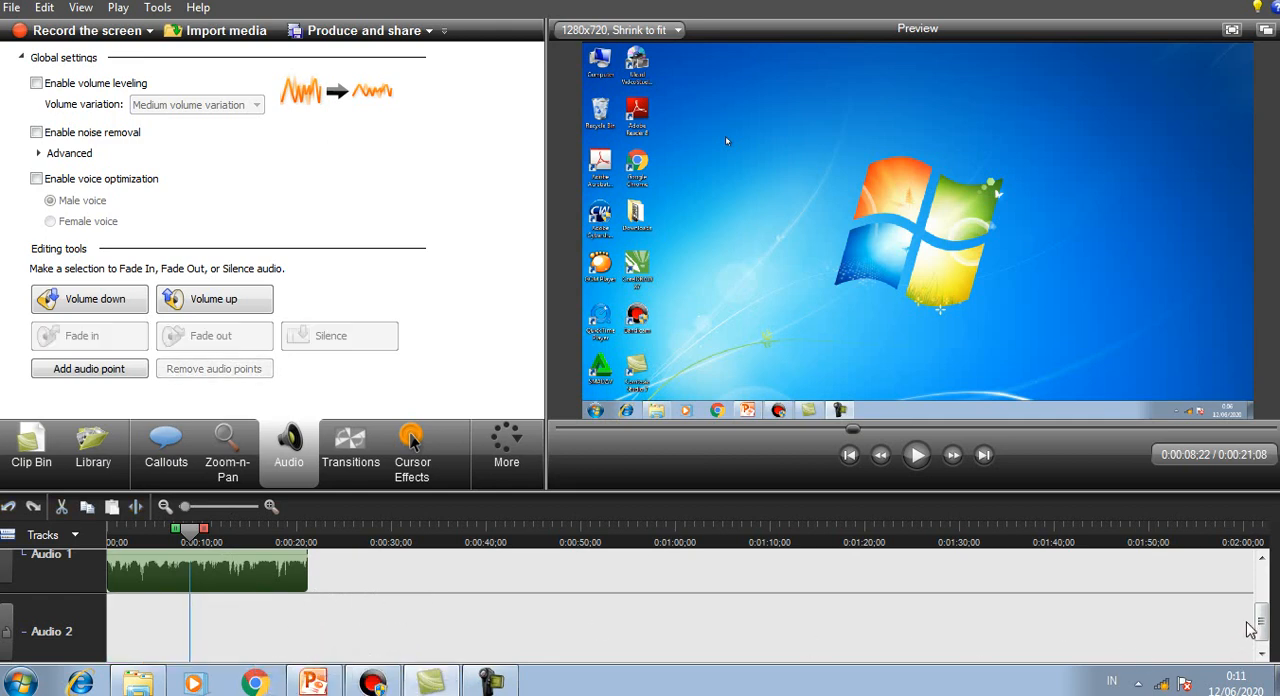
# Step: Lower the volume level of the whole Audio 1 clip all the way down to silence
pyautogui.moveTo(1256, 622); pyautogui.dragTo(1256, 593)
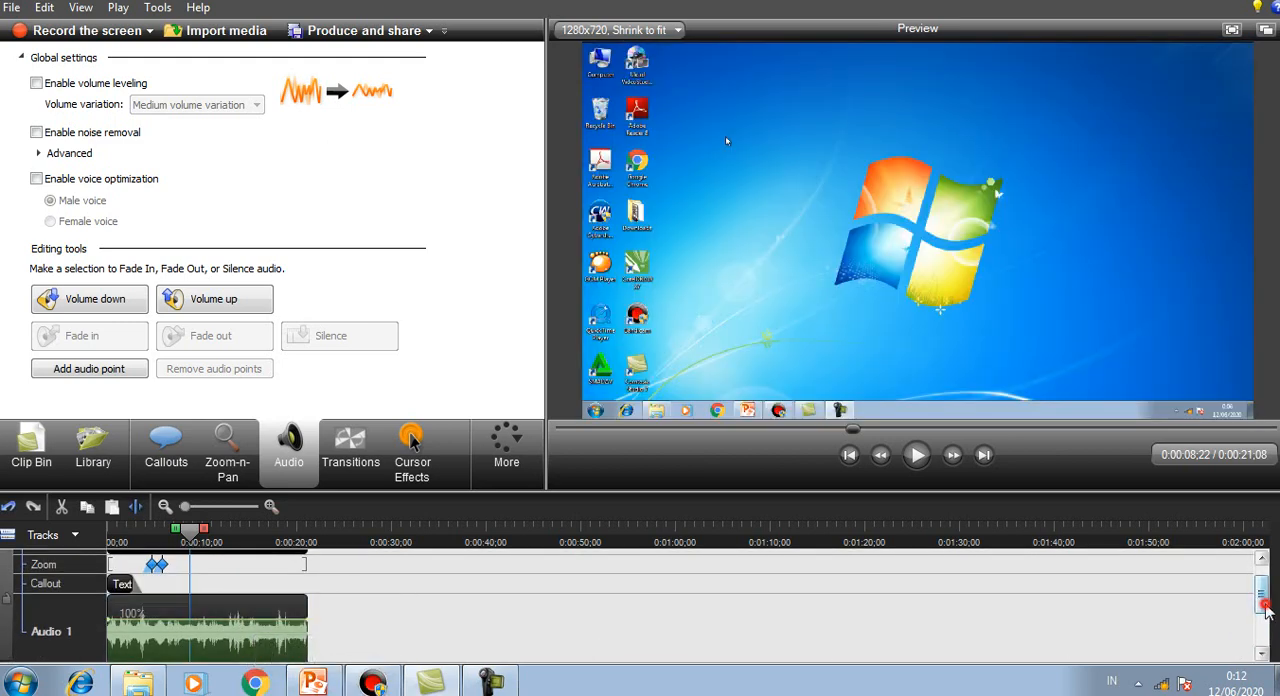
pyautogui.moveTo(1265, 610); pyautogui.dragTo(1264, 617)
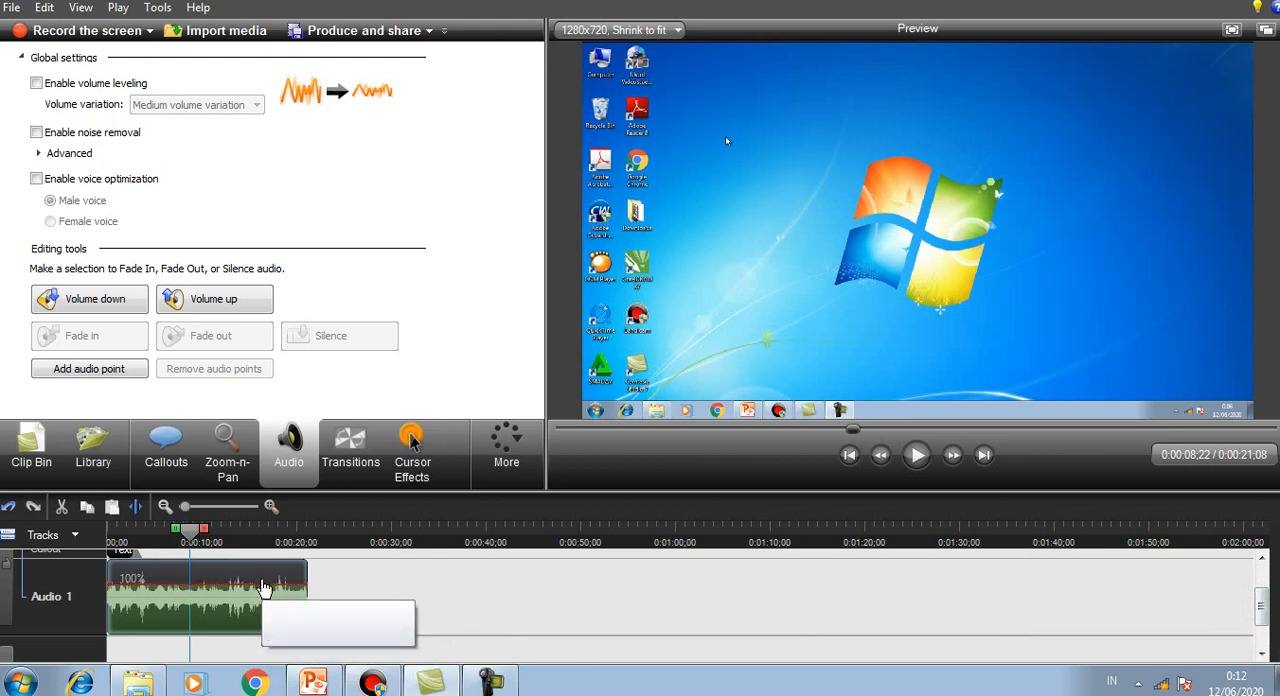
pyautogui.moveTo(268, 580); pyautogui.dragTo(271, 647)
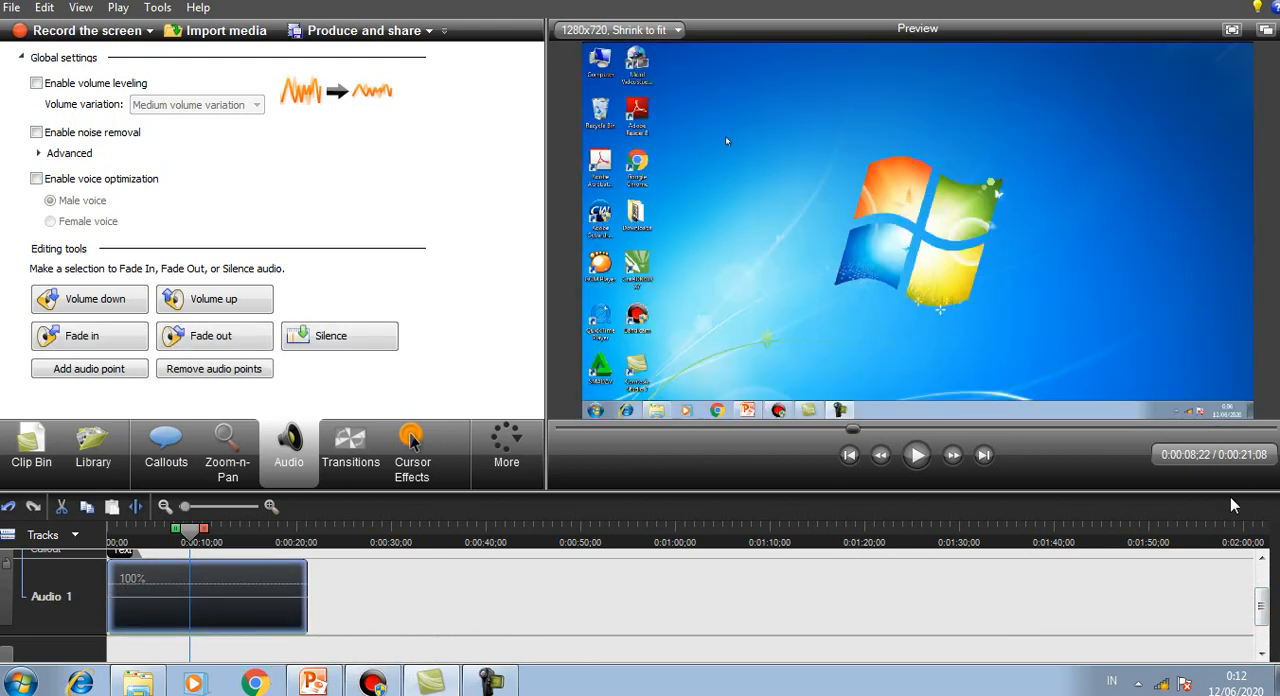
# Step: Play the video from the start for about seven seconds to check the silenced audio, and pause it
pyautogui.moveTo(1261, 598); pyautogui.dragTo(1260, 577)
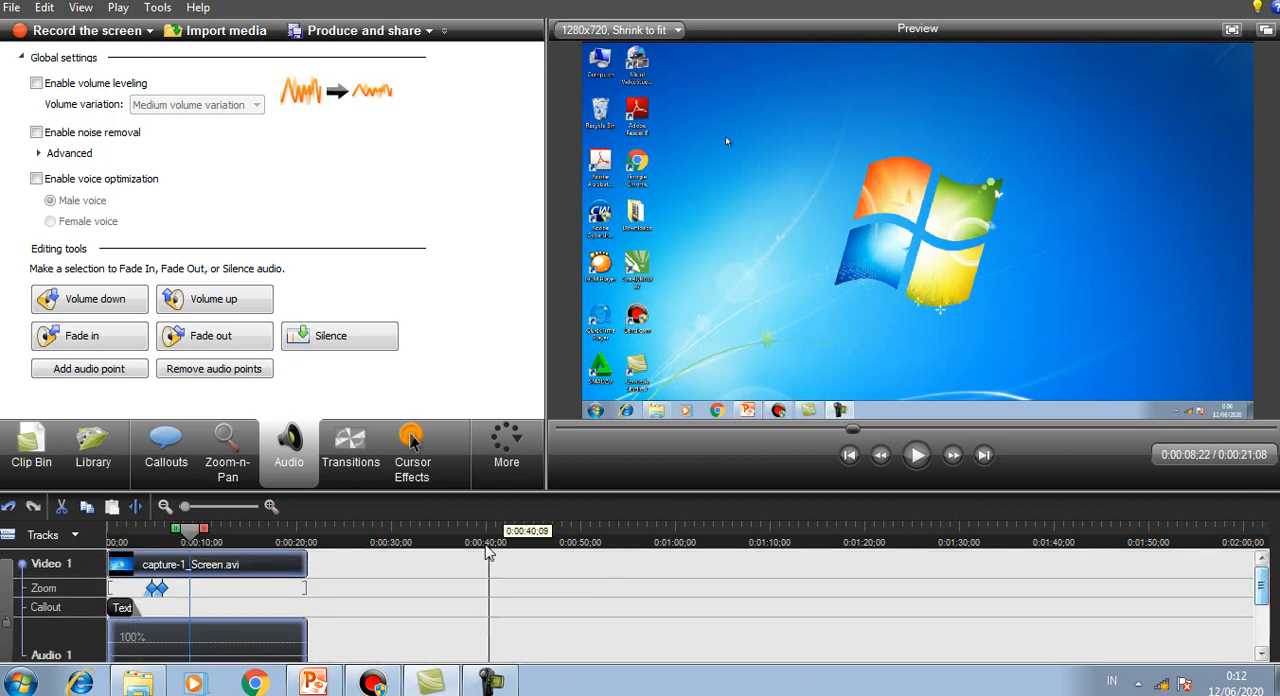
pyautogui.click(176, 536)
pyautogui.moveTo(176, 540); pyautogui.dragTo(108, 536)
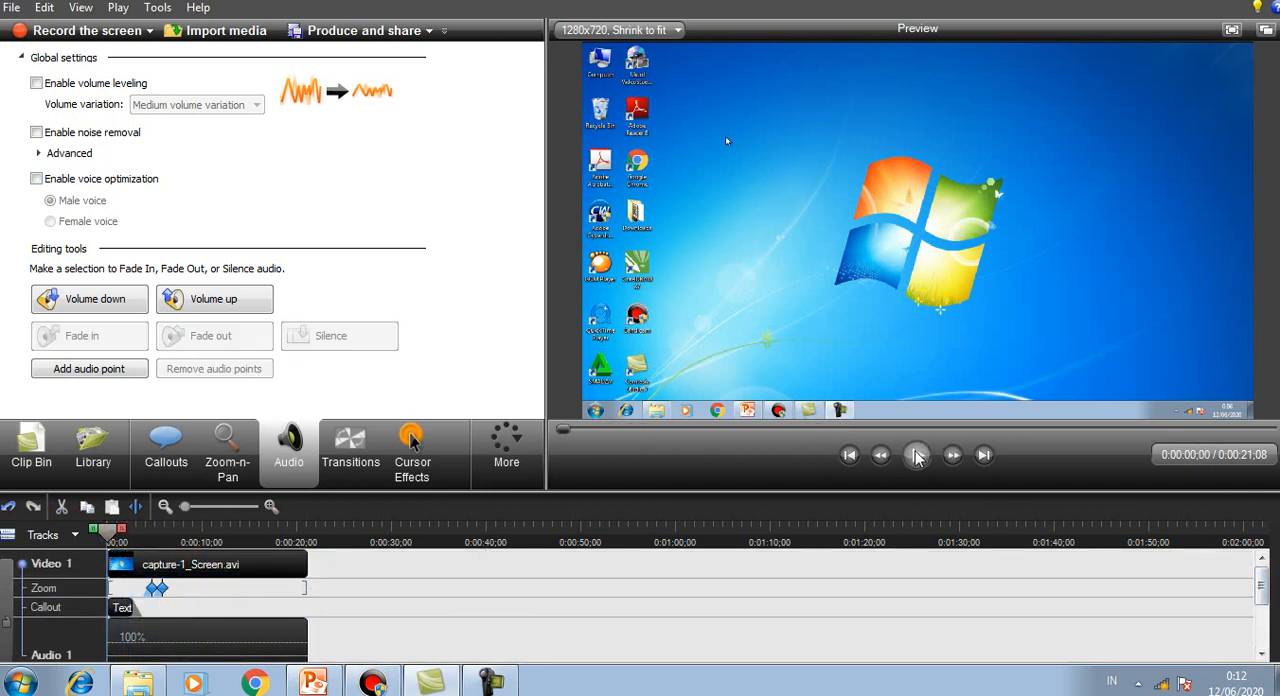
pyautogui.click(916, 455)
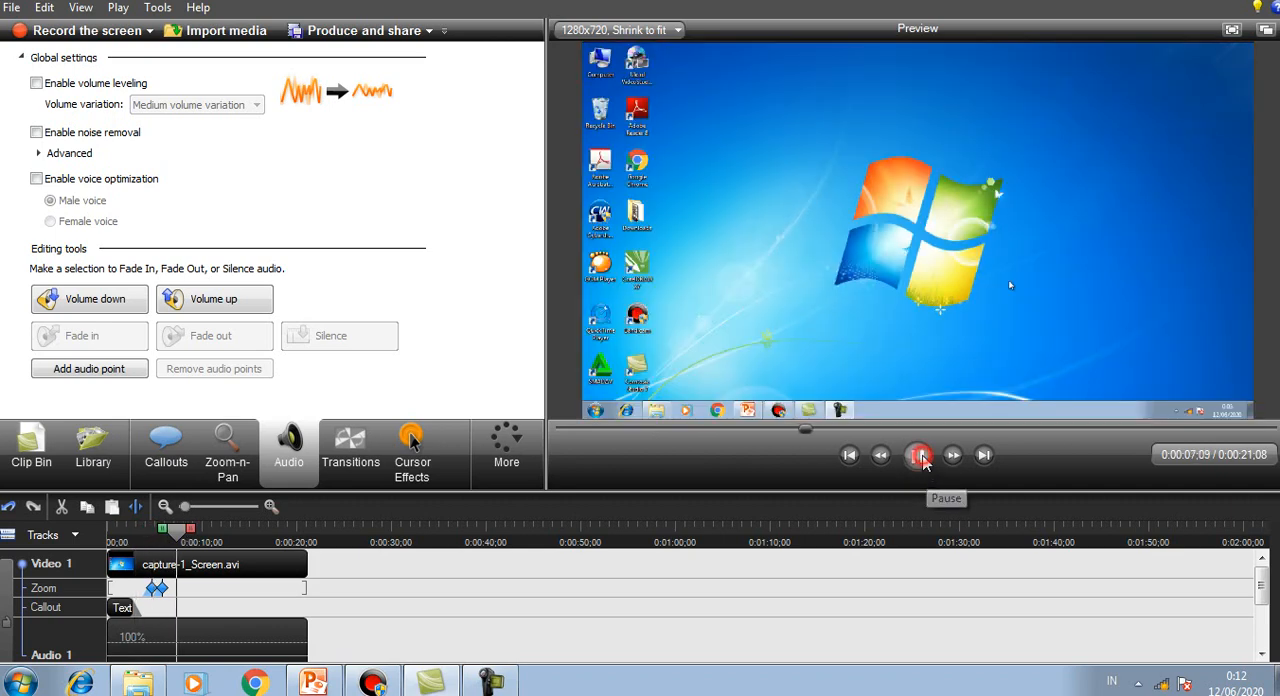
pyautogui.click(920, 456)
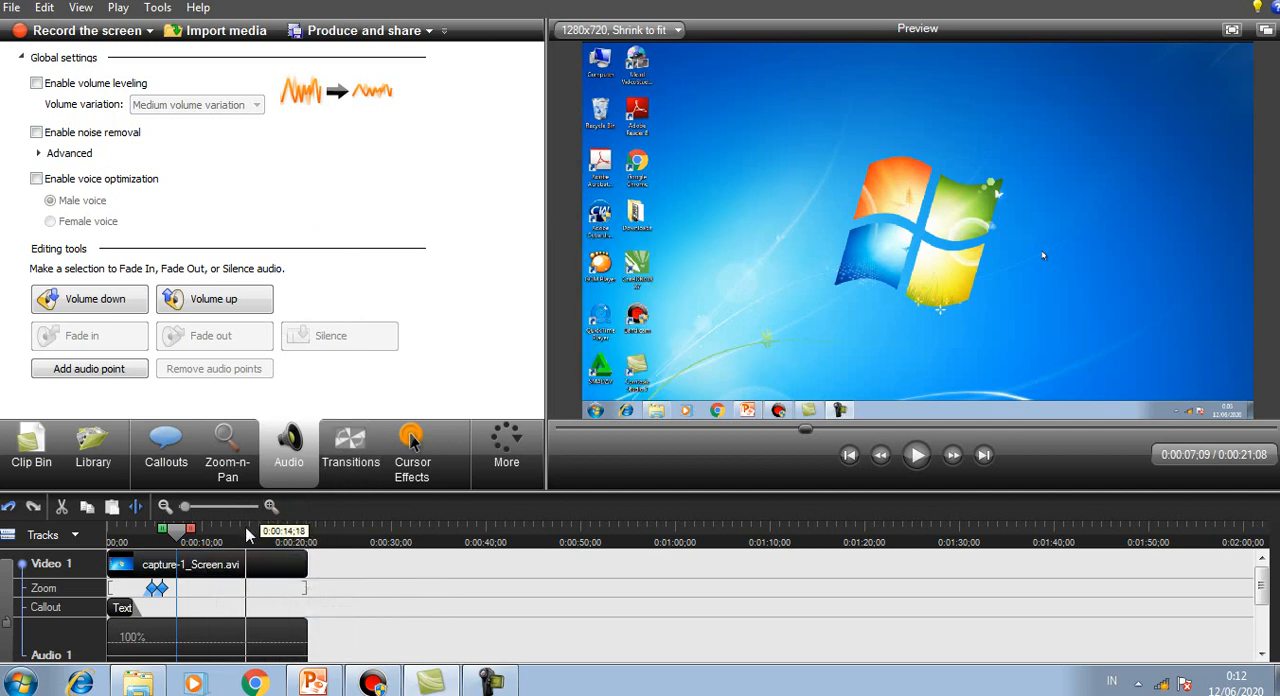
# Step: Open the cursor effects and set the mouse cursor's highlight effect to Highlight
pyautogui.click(418, 462)
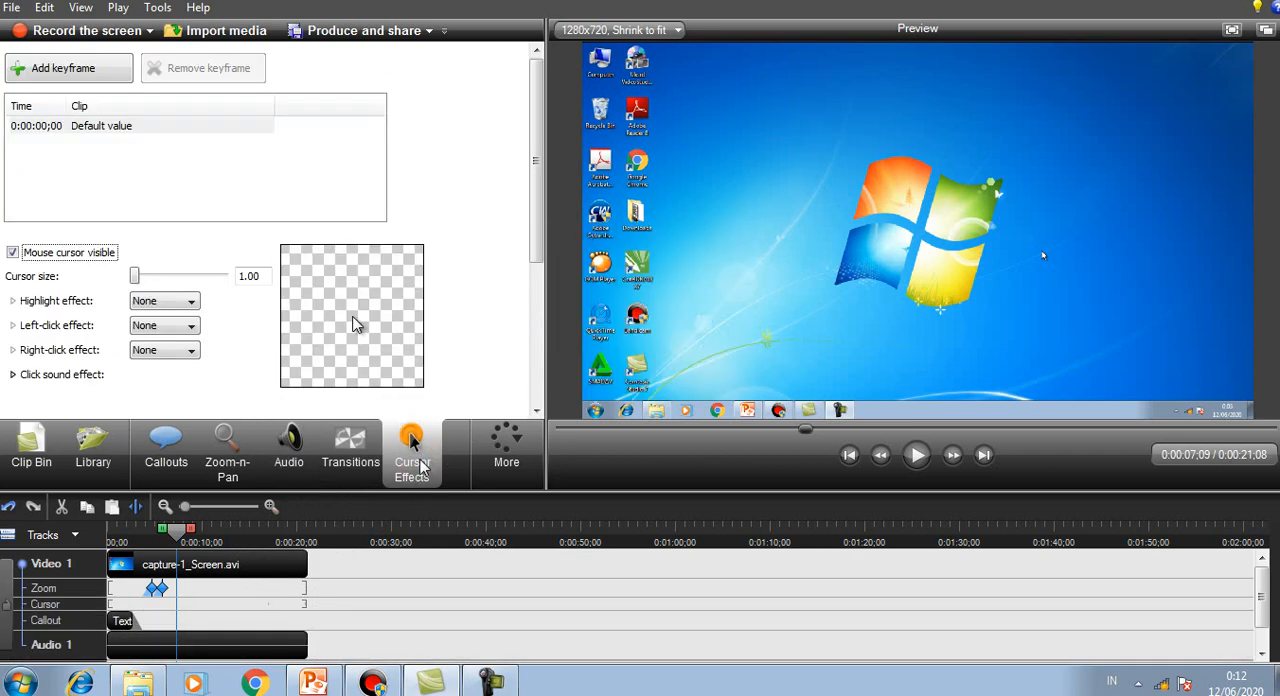
pyautogui.moveTo(537, 241); pyautogui.dragTo(538, 282)
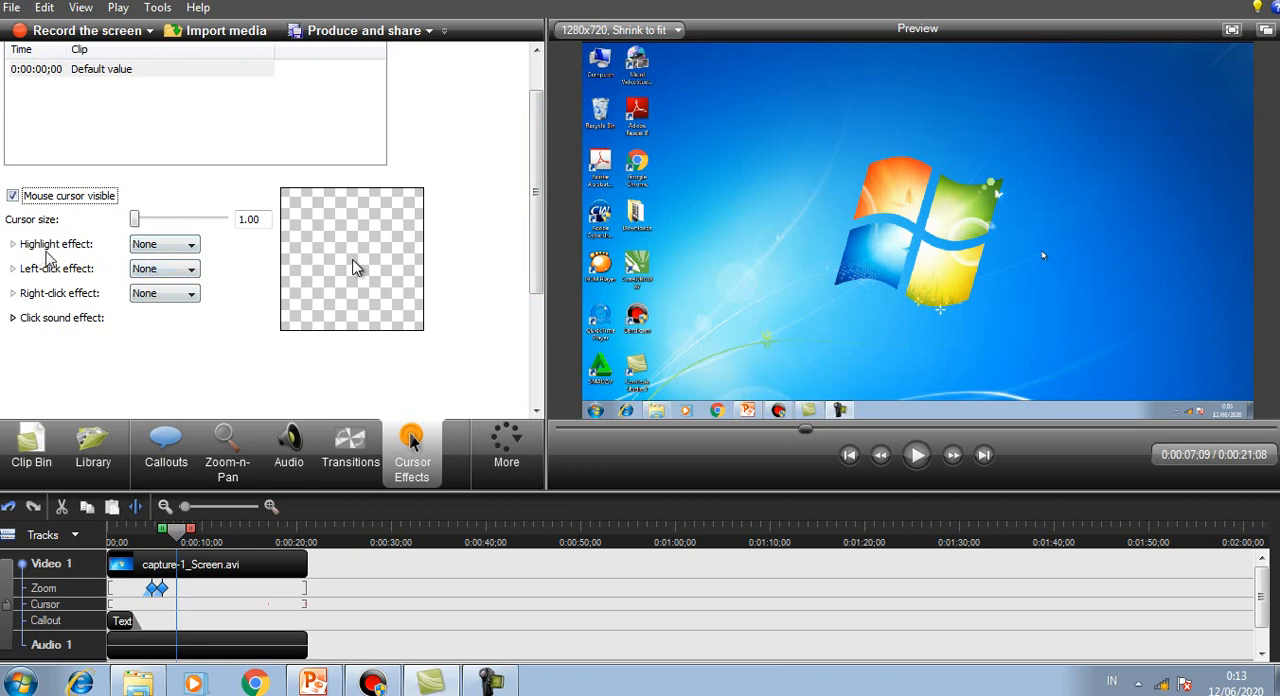
pyautogui.click(160, 246)
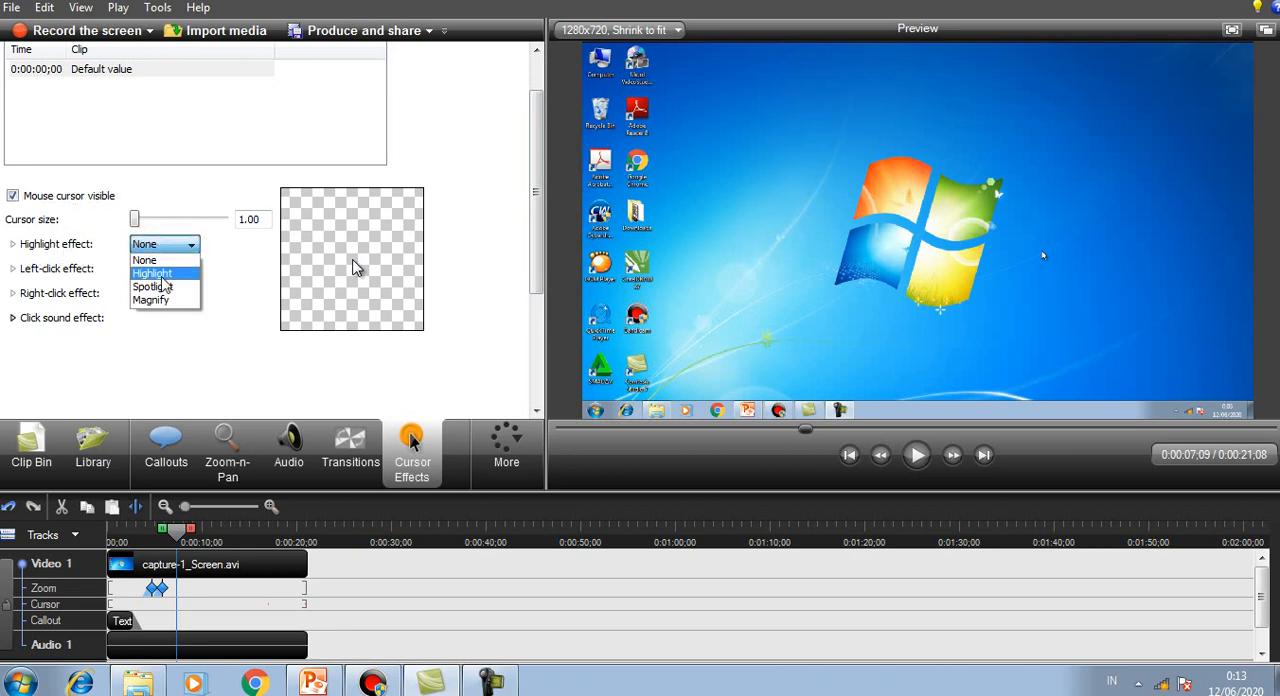
pyautogui.click(162, 274)
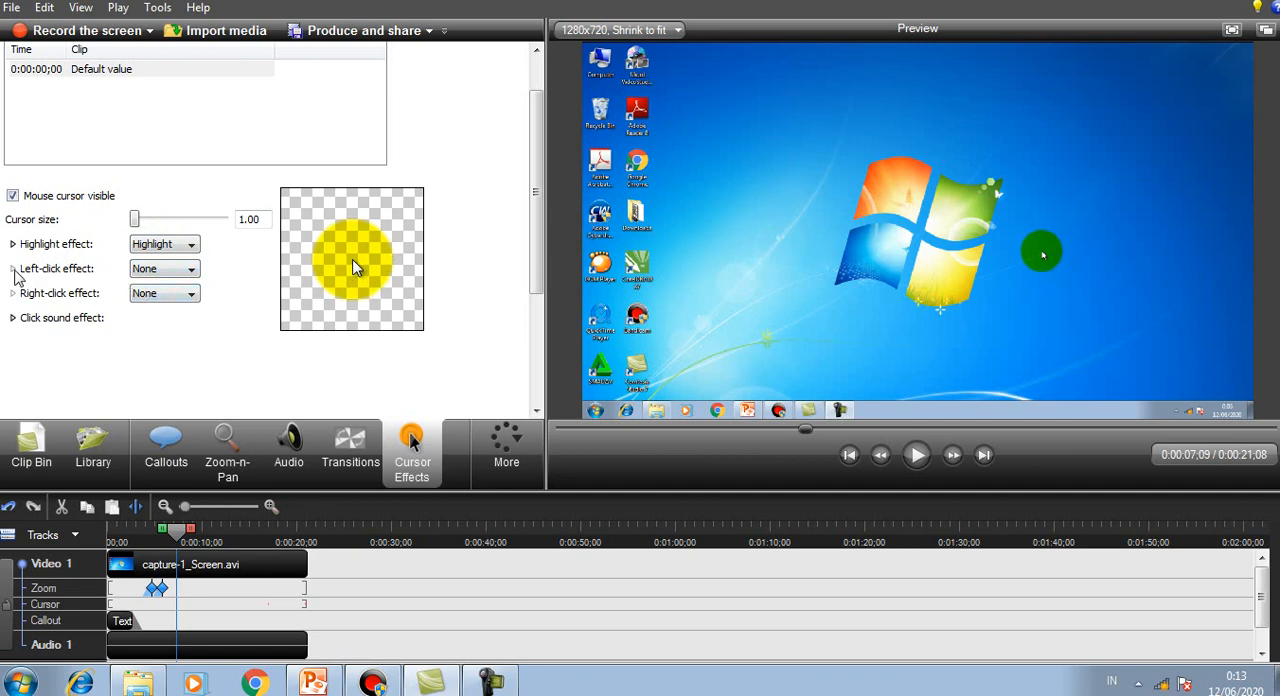
# Step: Set both the left-click and the right-click cursor effects to Rings
pyautogui.click(165, 271)
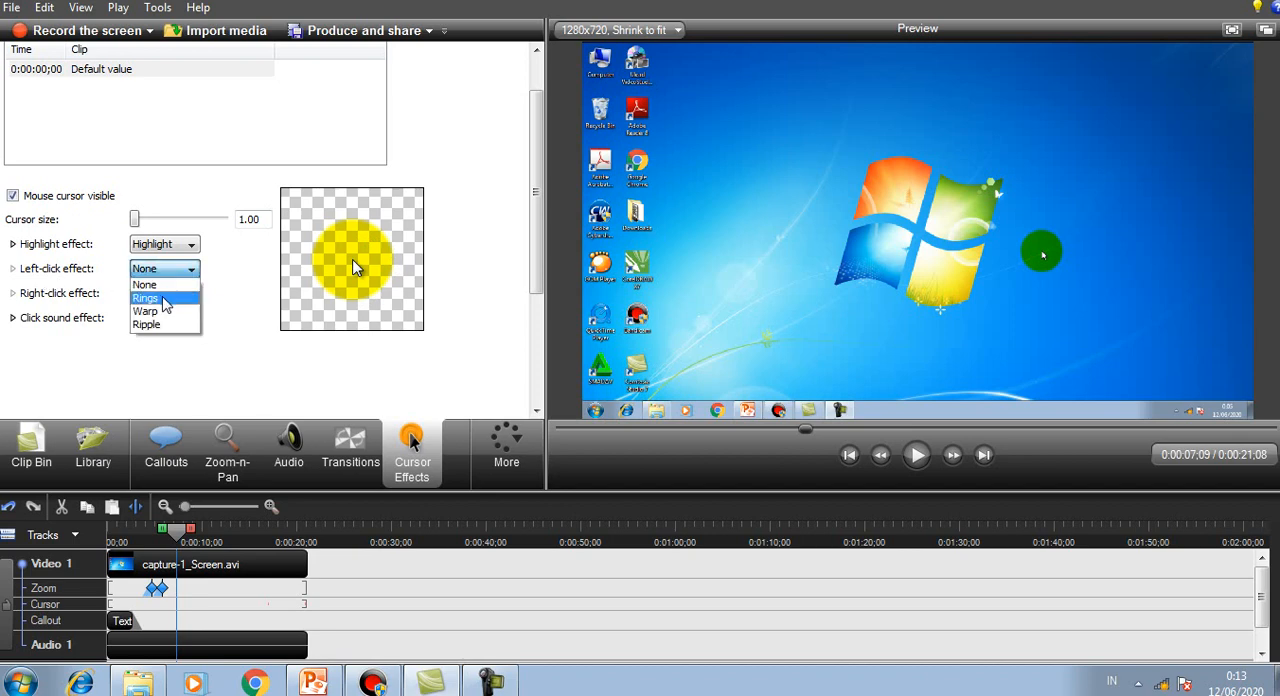
pyautogui.click(163, 299)
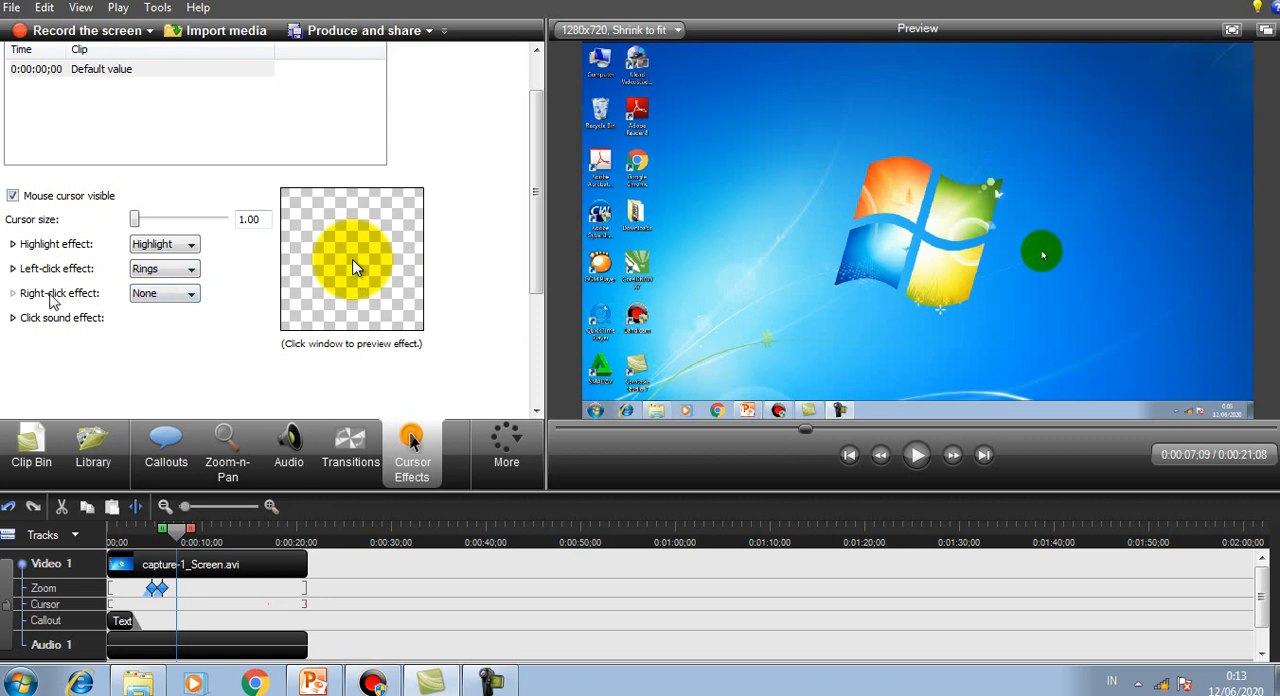
pyautogui.click(182, 293)
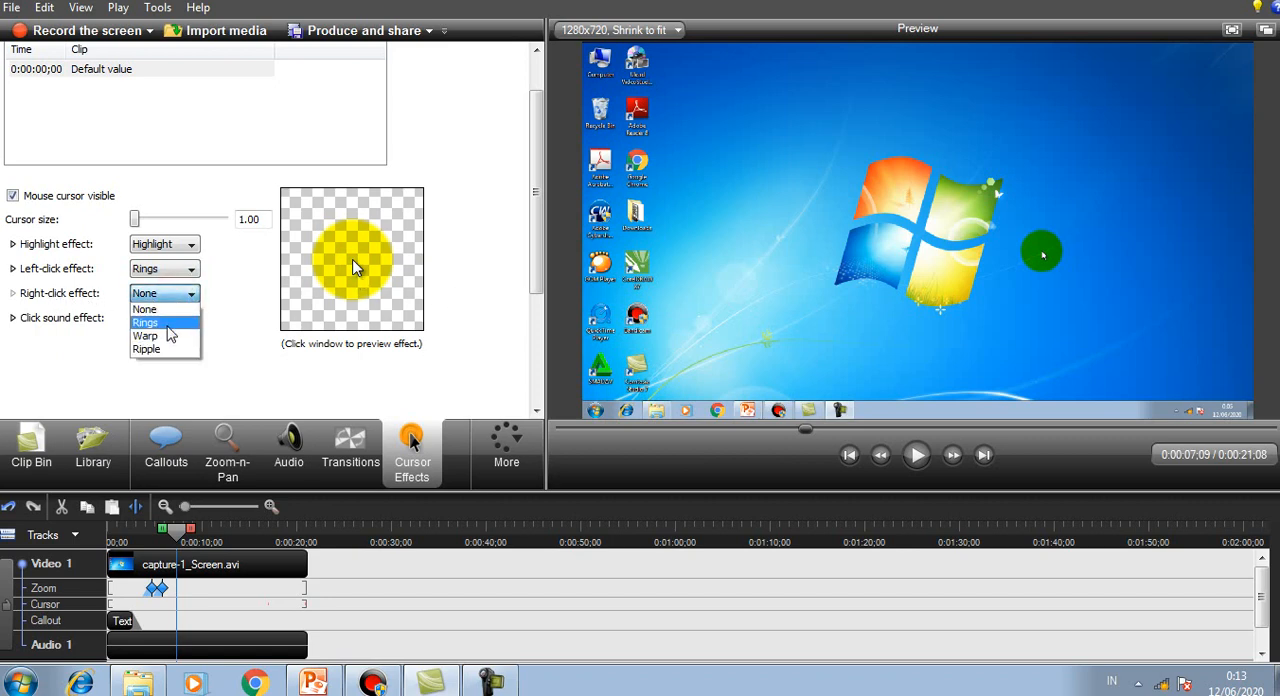
pyautogui.click(168, 323)
# Step: Set the click sound effect to Mouse click for both left and right clicks, and preview both sounds
pyautogui.click(13, 318)
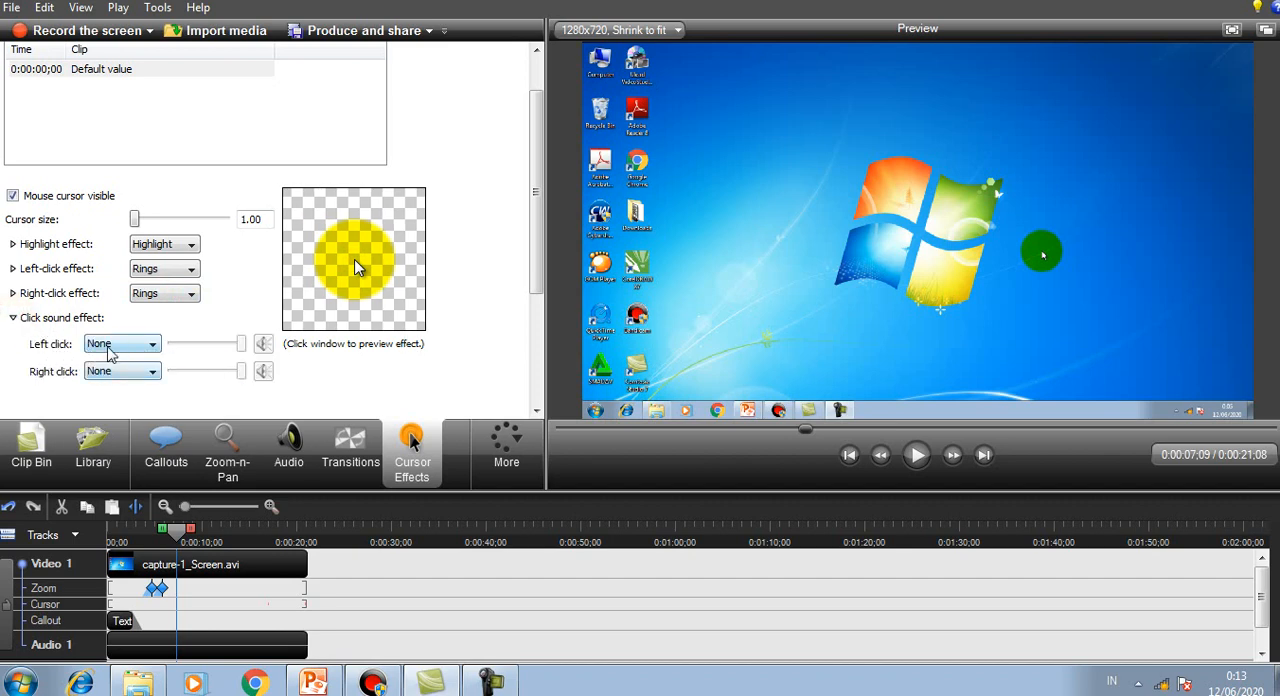
pyautogui.click(152, 346)
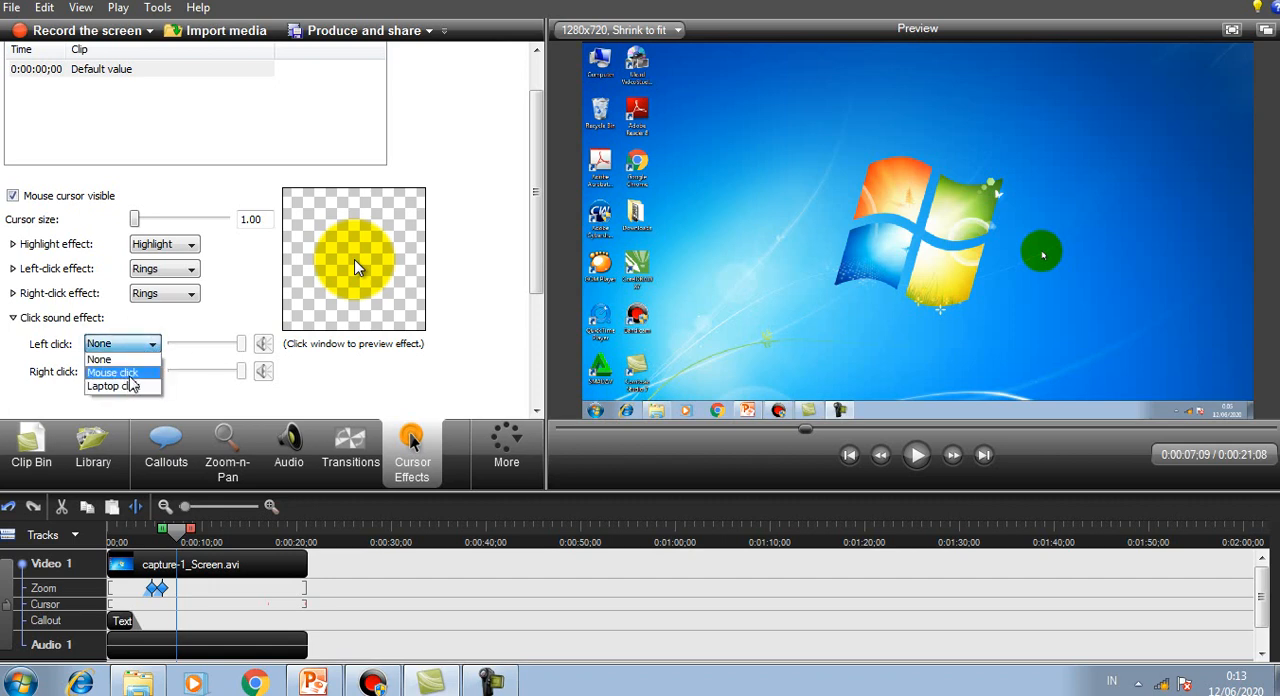
pyautogui.click(118, 372)
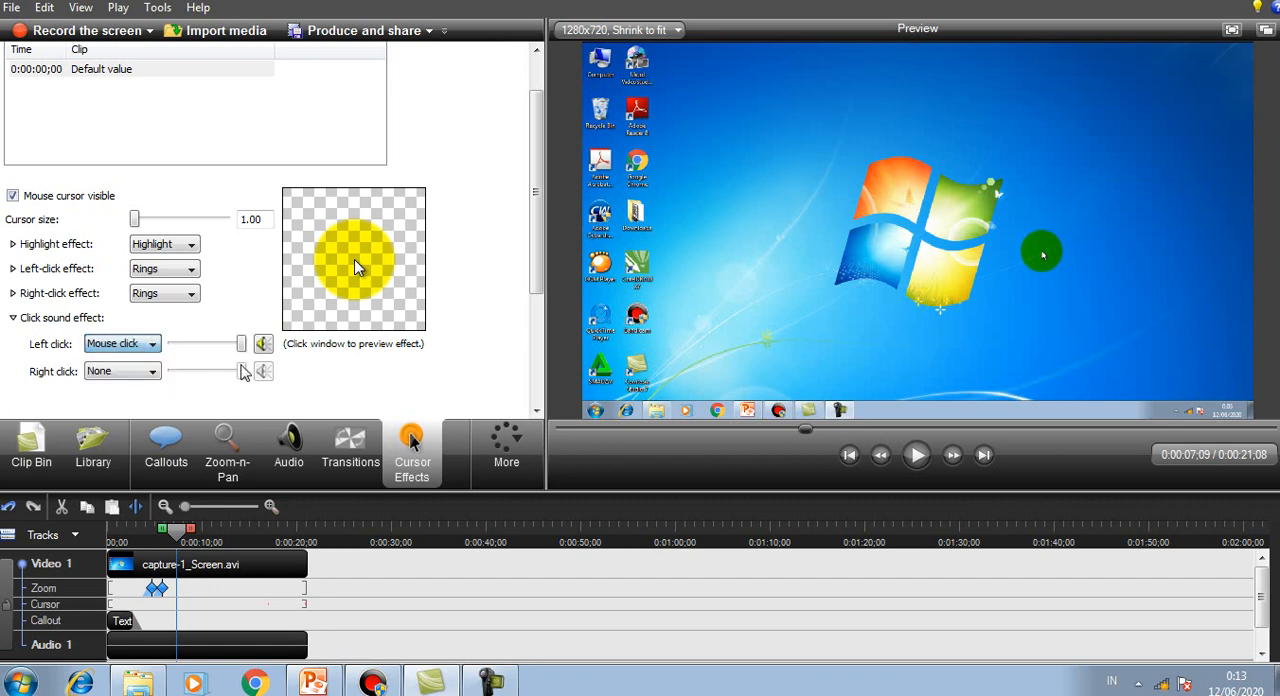
pyautogui.click(264, 345)
pyautogui.click(152, 371)
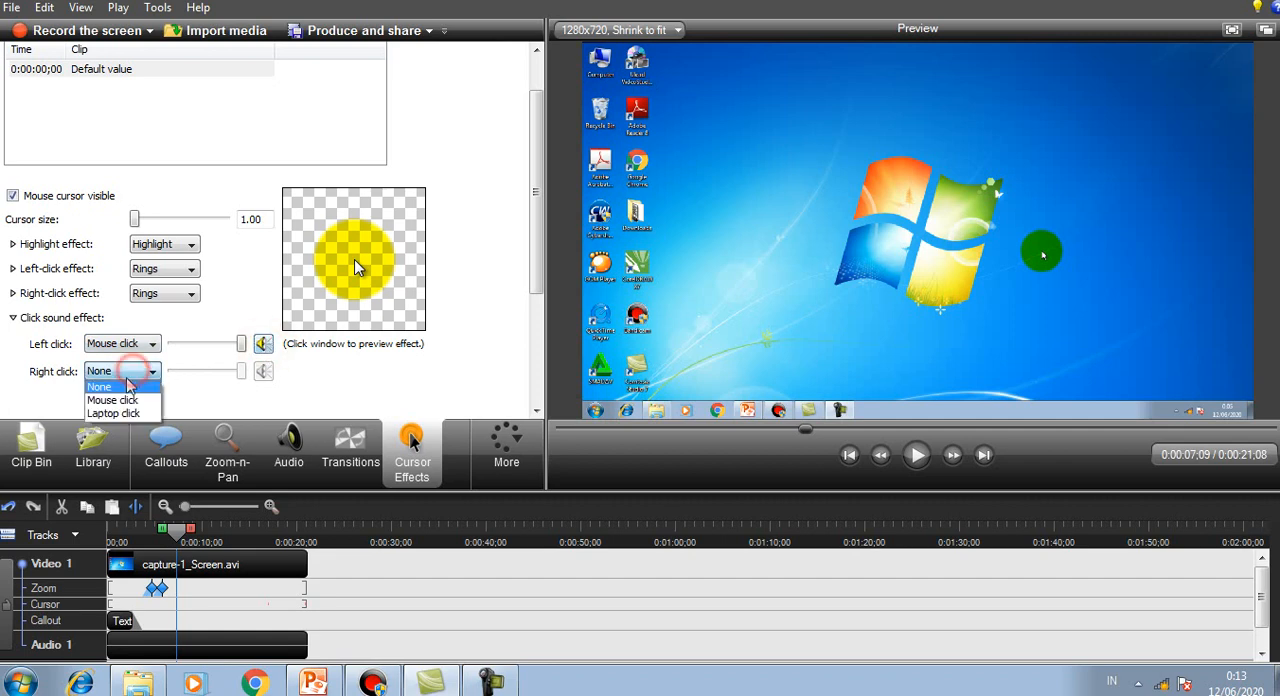
pyautogui.click(118, 399)
pyautogui.click(264, 372)
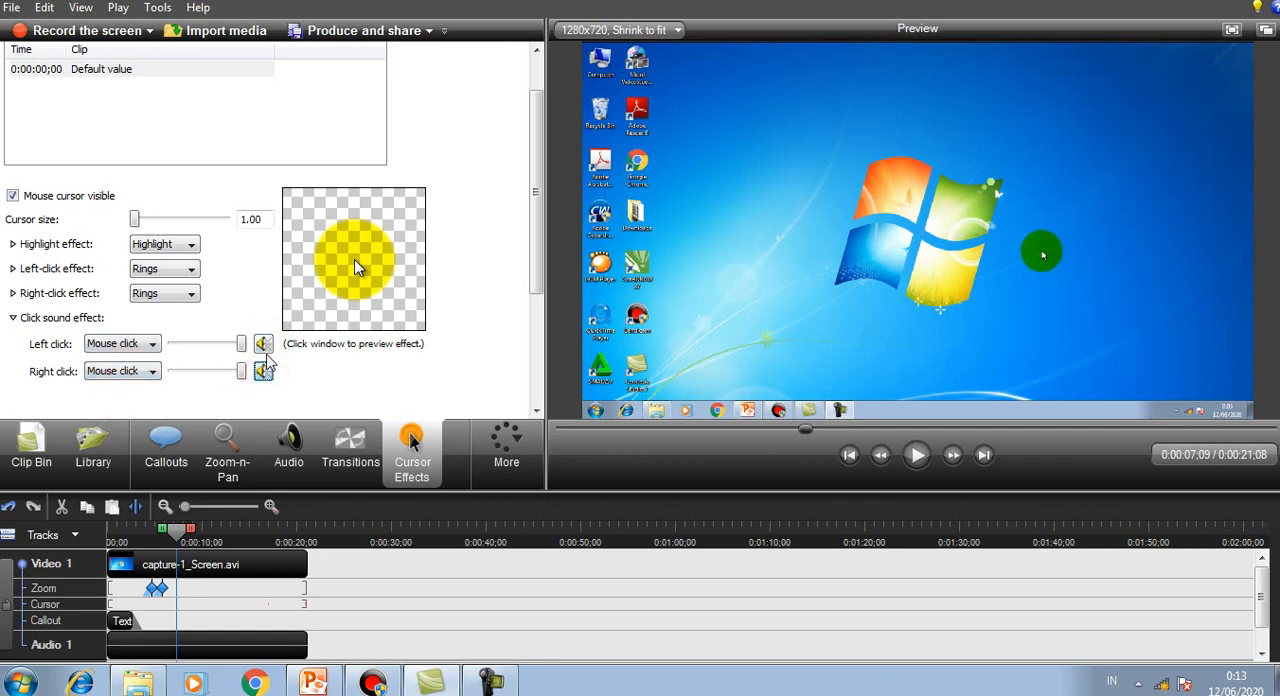
pyautogui.click(266, 348)
pyautogui.click(265, 371)
pyautogui.click(263, 344)
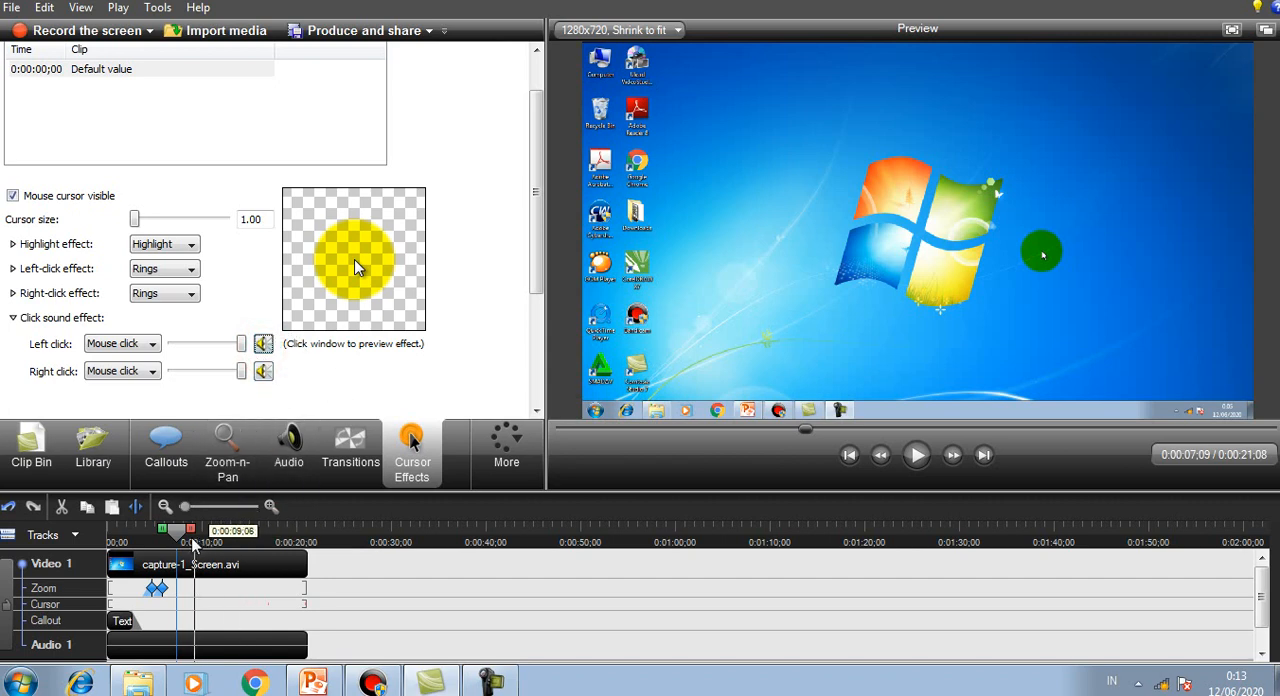
# Step: Play the video from the start to about 17 seconds to check the cursor effects, and pause it
pyautogui.moveTo(176, 530); pyautogui.dragTo(97, 543)
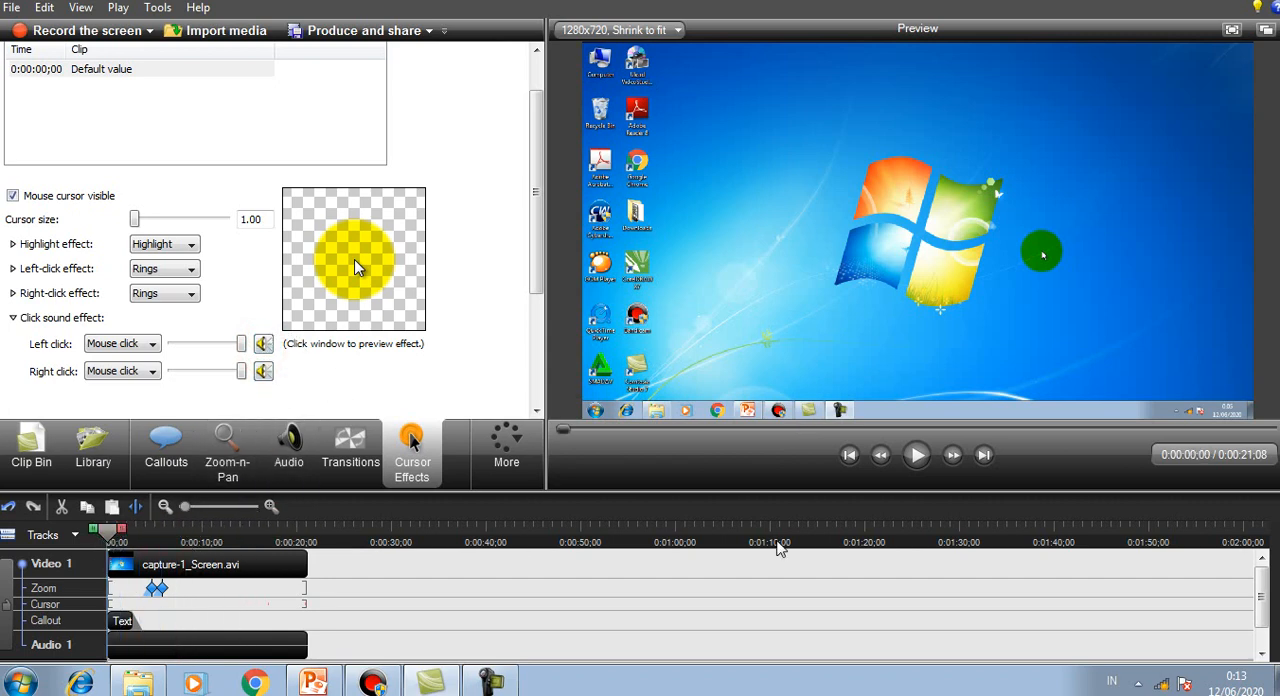
pyautogui.click(917, 456)
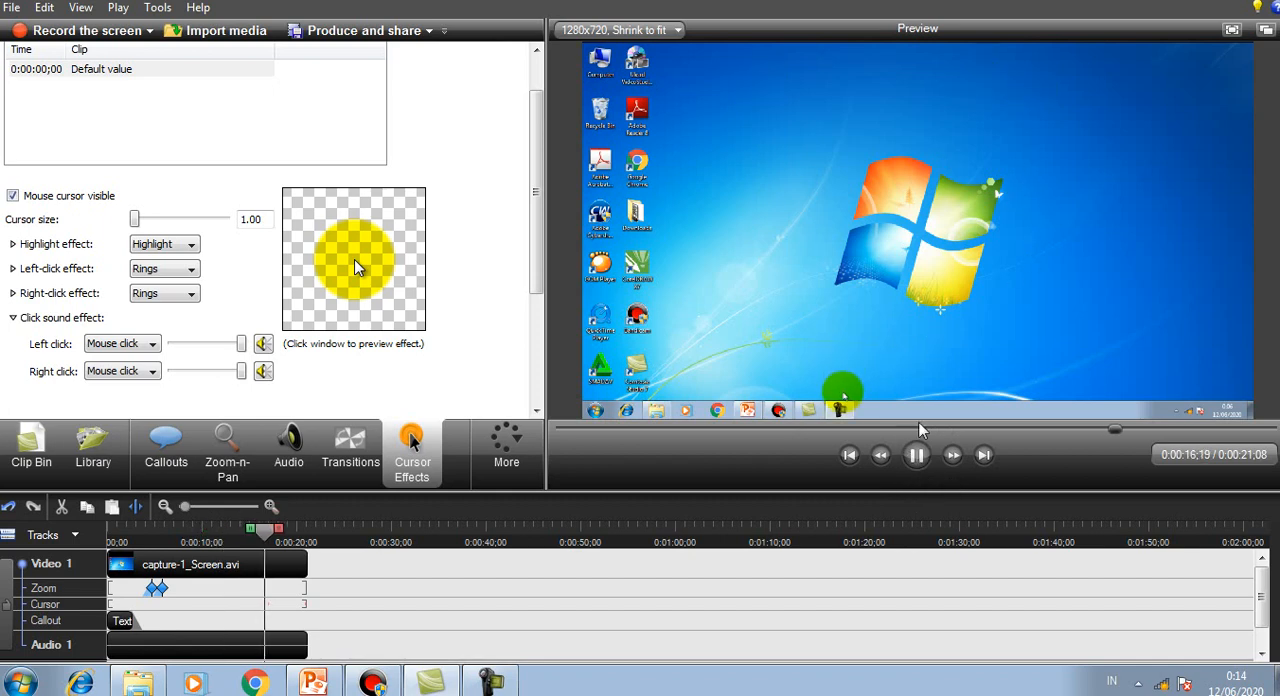
pyautogui.click(916, 455)
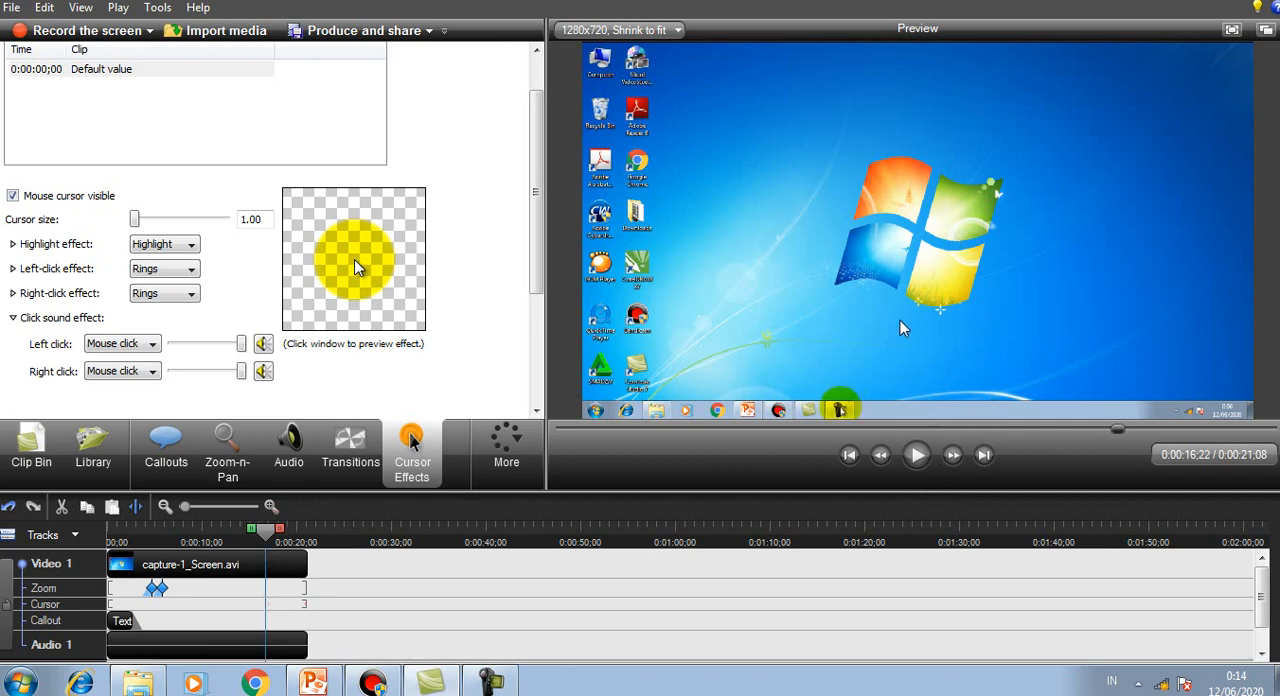
pyautogui.click(918, 457)
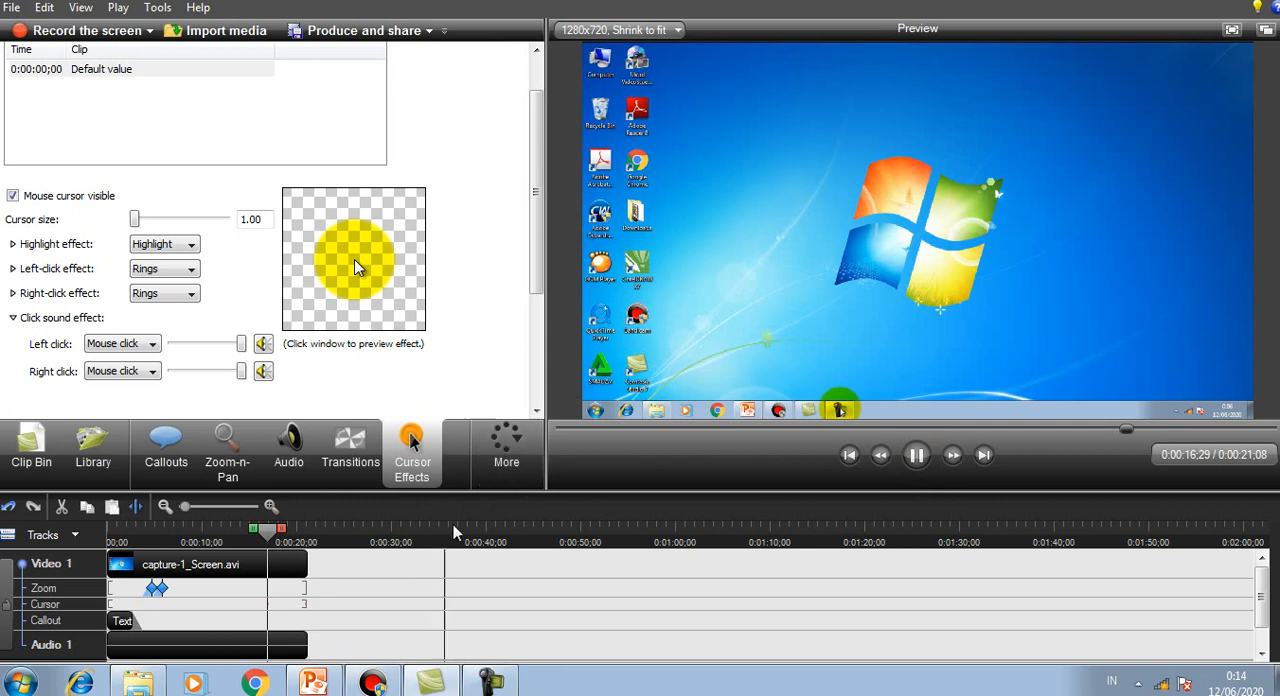
pyautogui.click(918, 458)
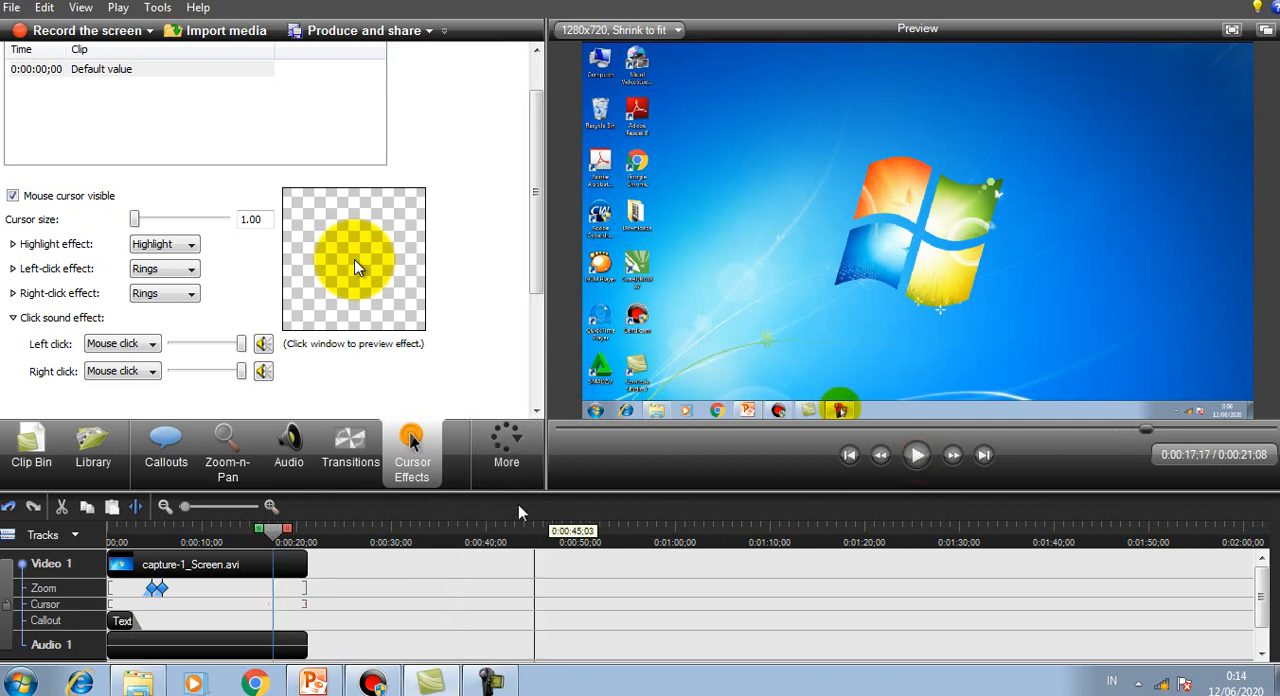
# Step: Open the Voice Narration settings and the Record Camera settings to examine their recording options
pyautogui.click(512, 465)
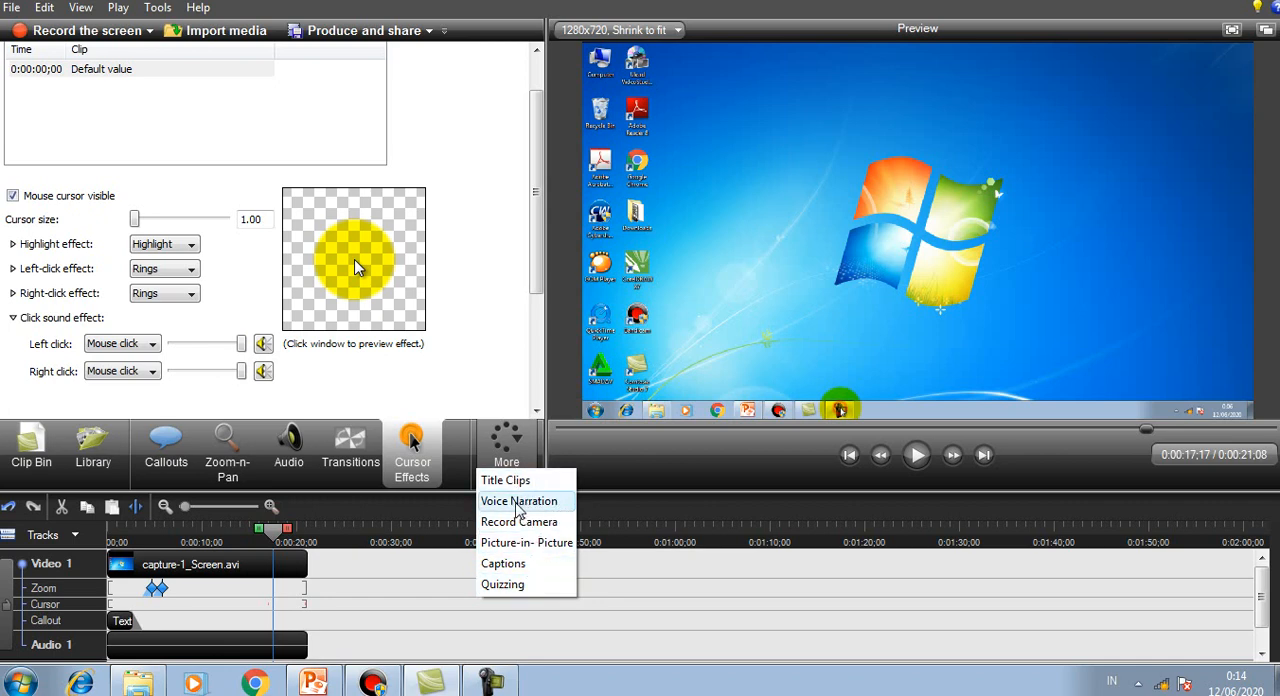
pyautogui.click(524, 509)
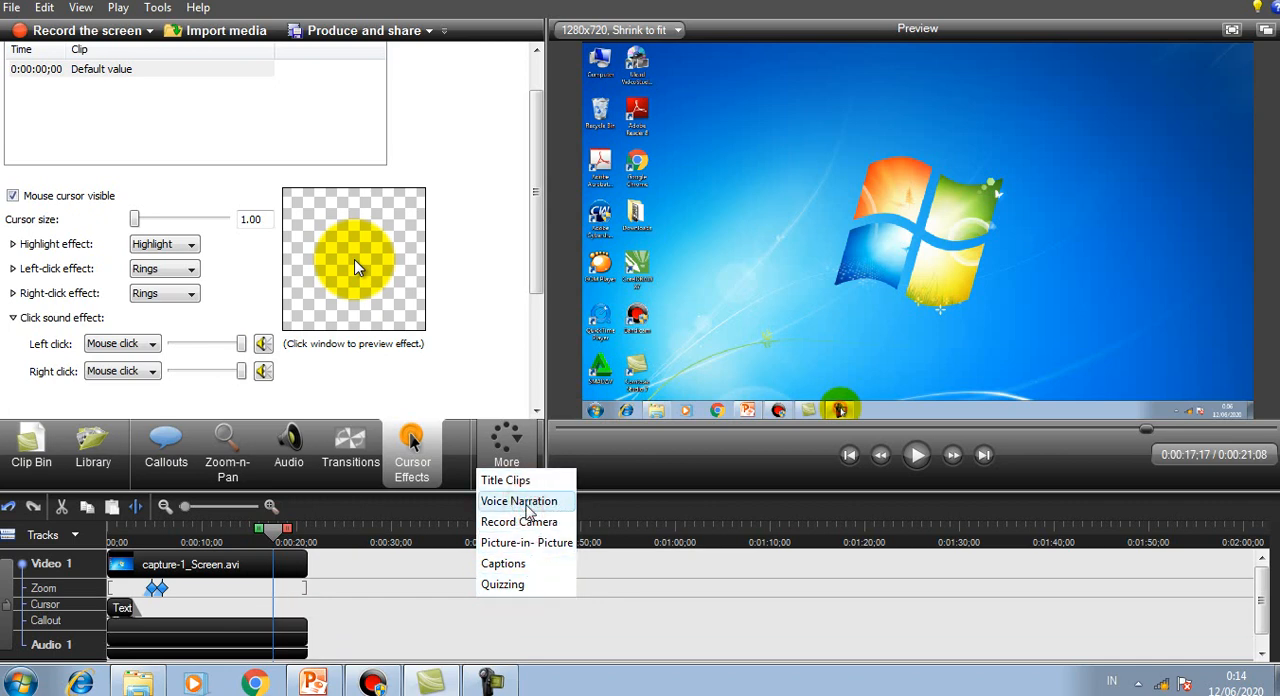
pyautogui.click(527, 510)
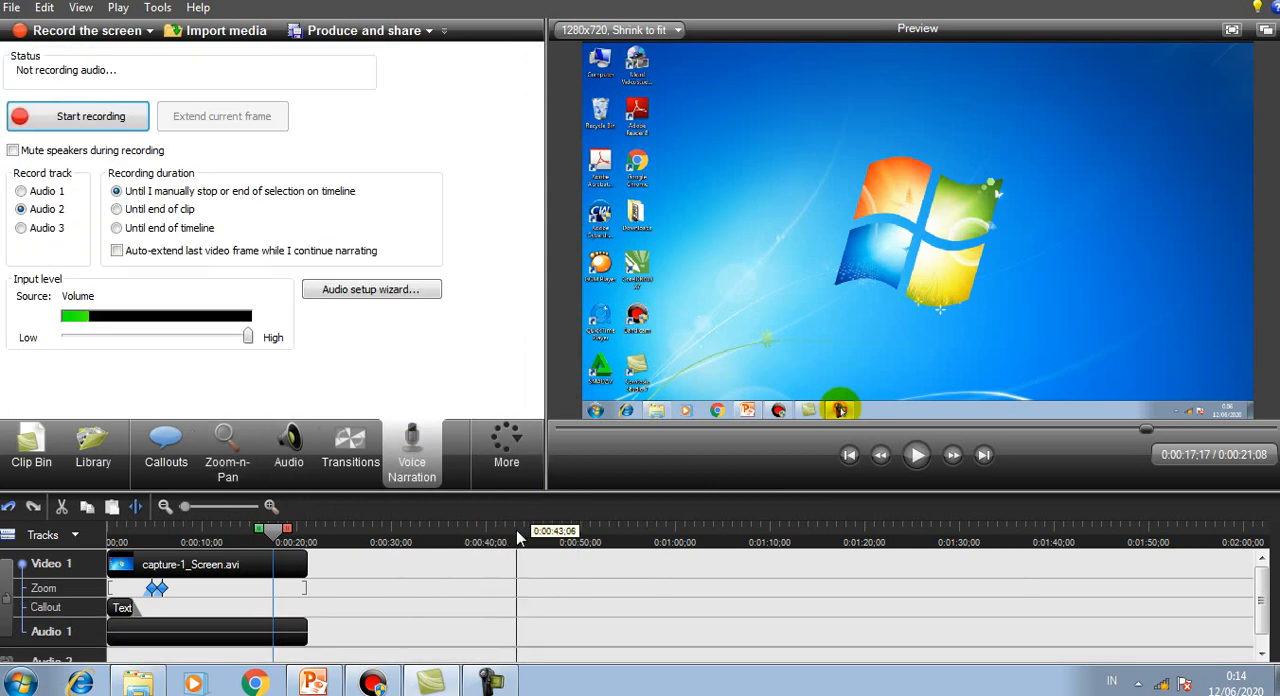
pyautogui.click(507, 468)
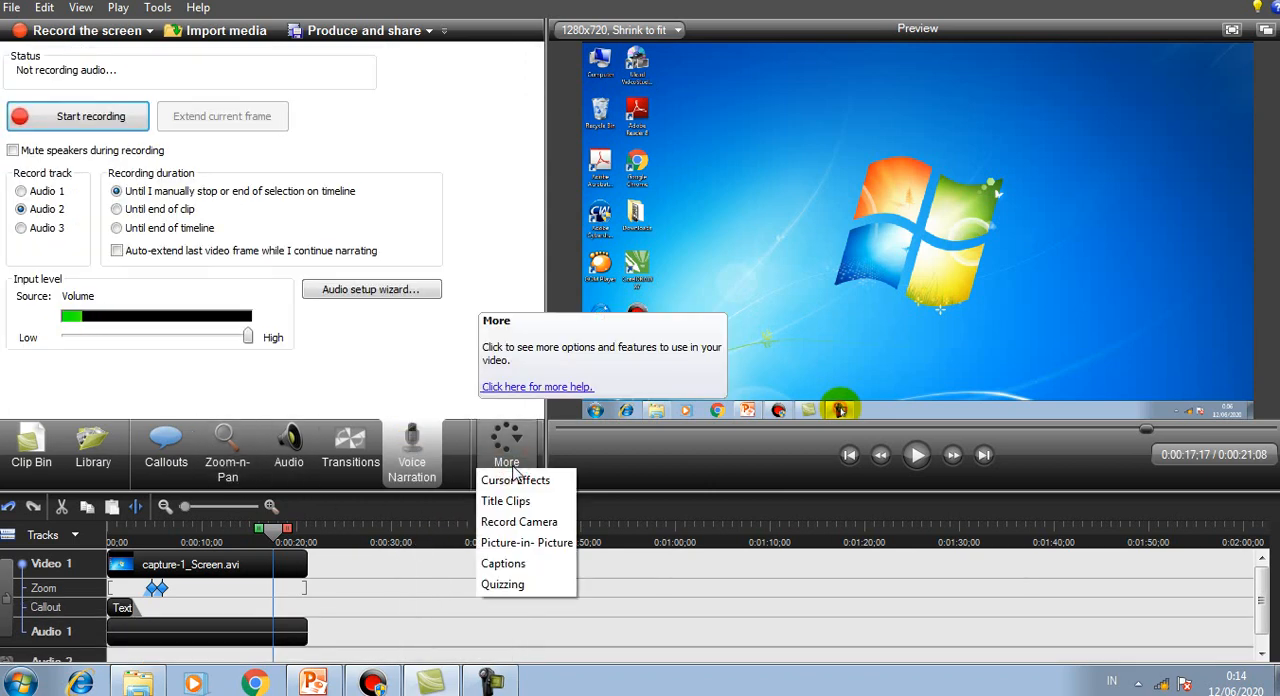
pyautogui.click(542, 527)
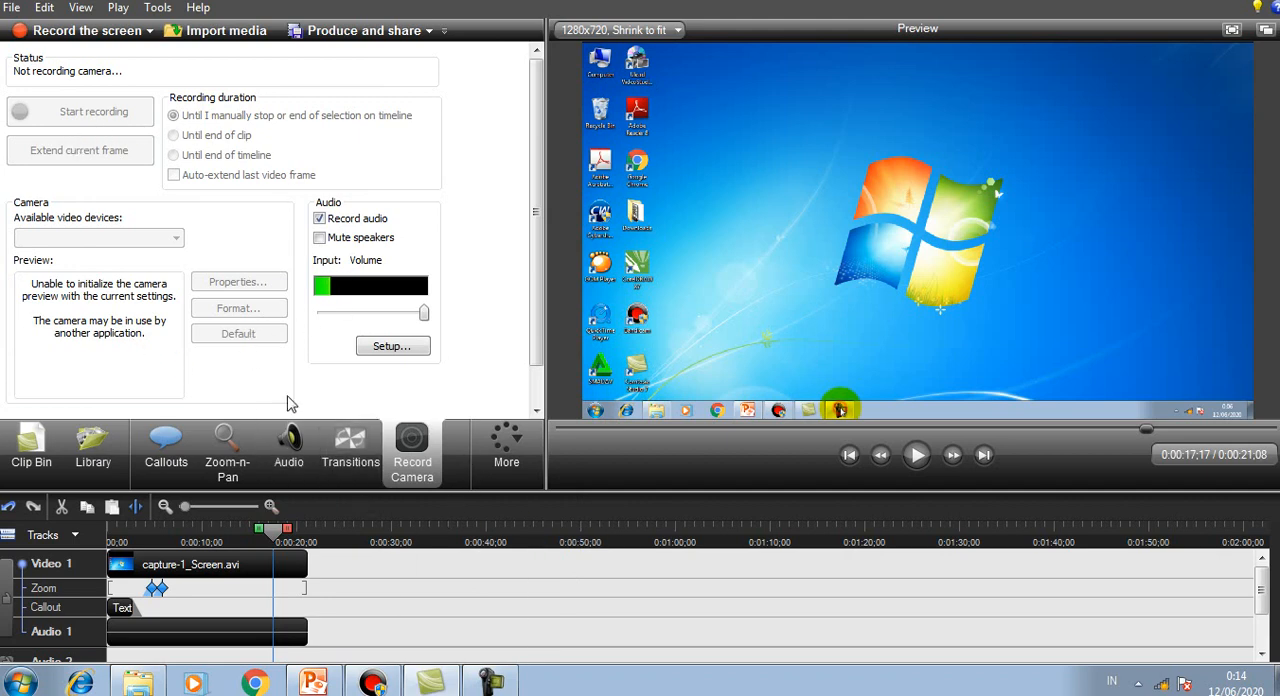
# Step: Open the Captions tools and dismiss the introductory tip
pyautogui.click(507, 455)
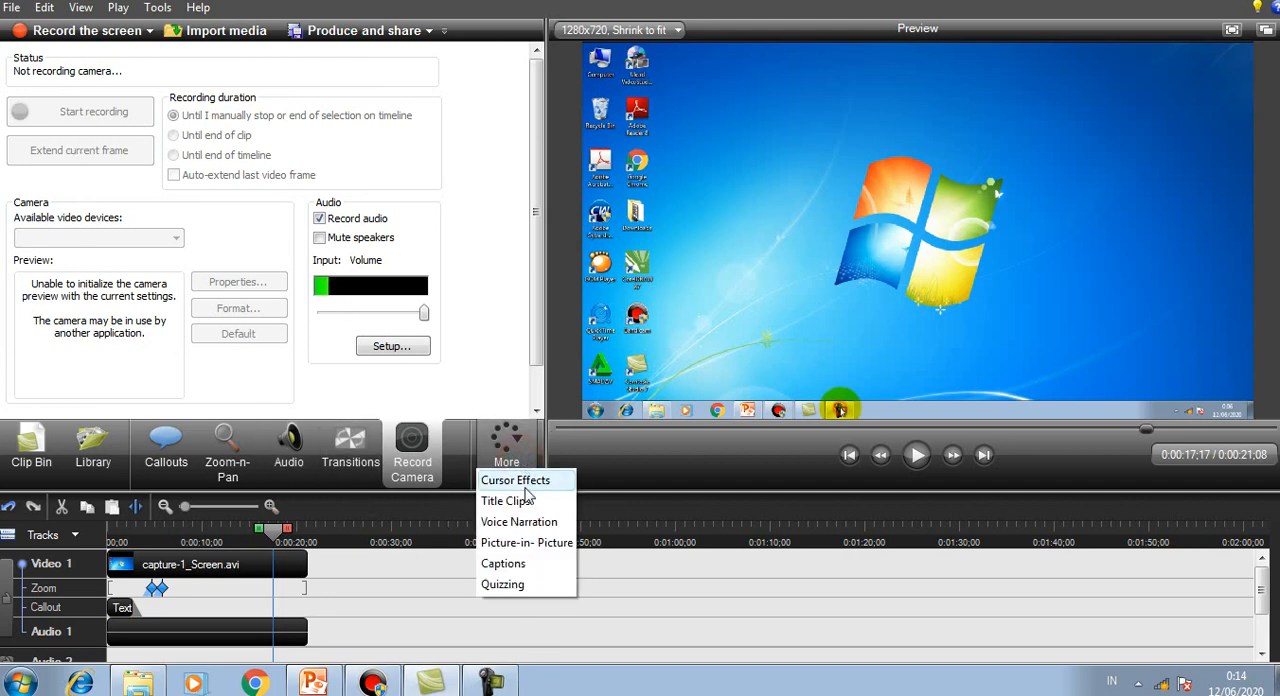
pyautogui.click(520, 564)
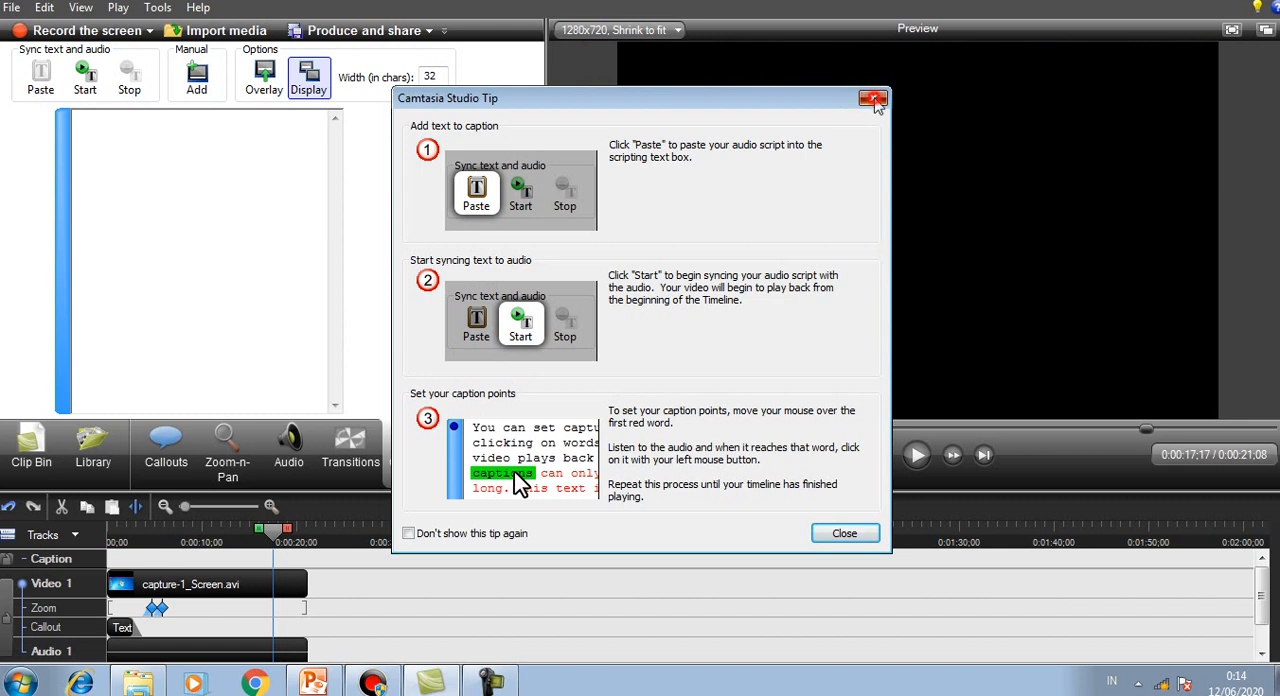
pyautogui.click(873, 97)
# Step: View the callout settings, return to Cursor Effects, and move the playhead back to about one second
pyautogui.click(507, 460)
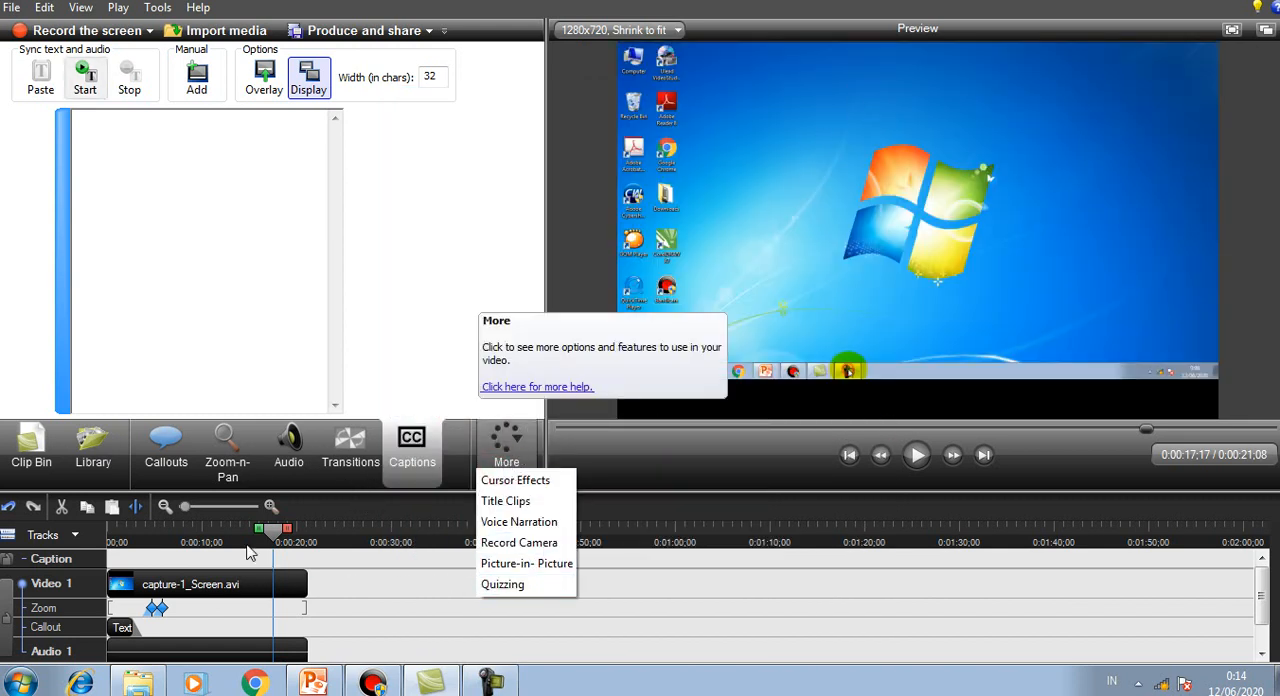
pyautogui.click(166, 450)
pyautogui.click(515, 456)
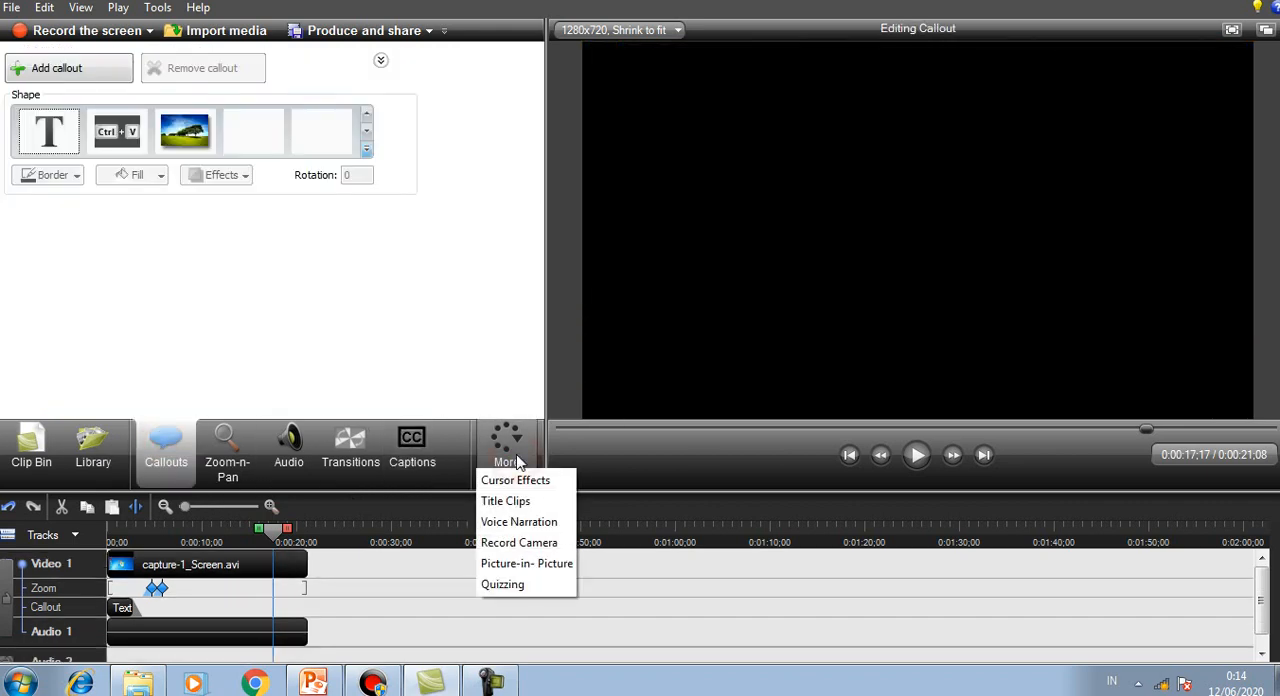
pyautogui.click(524, 482)
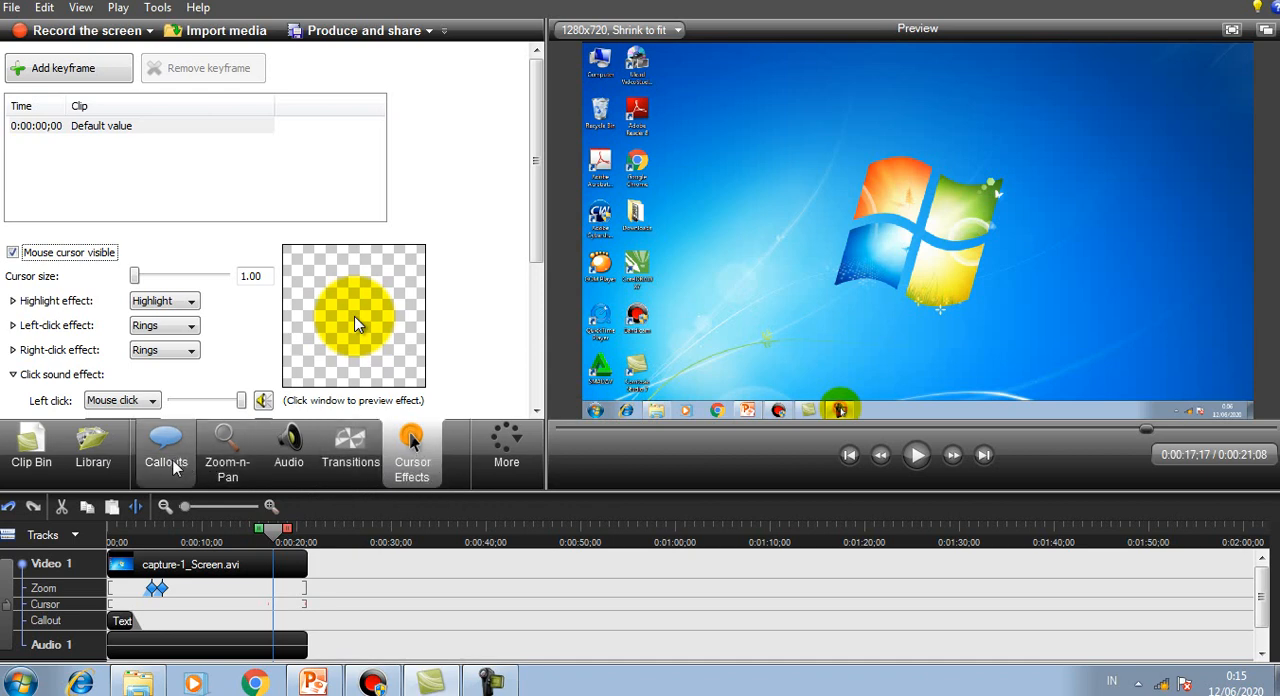
pyautogui.moveTo(278, 530); pyautogui.dragTo(117, 560)
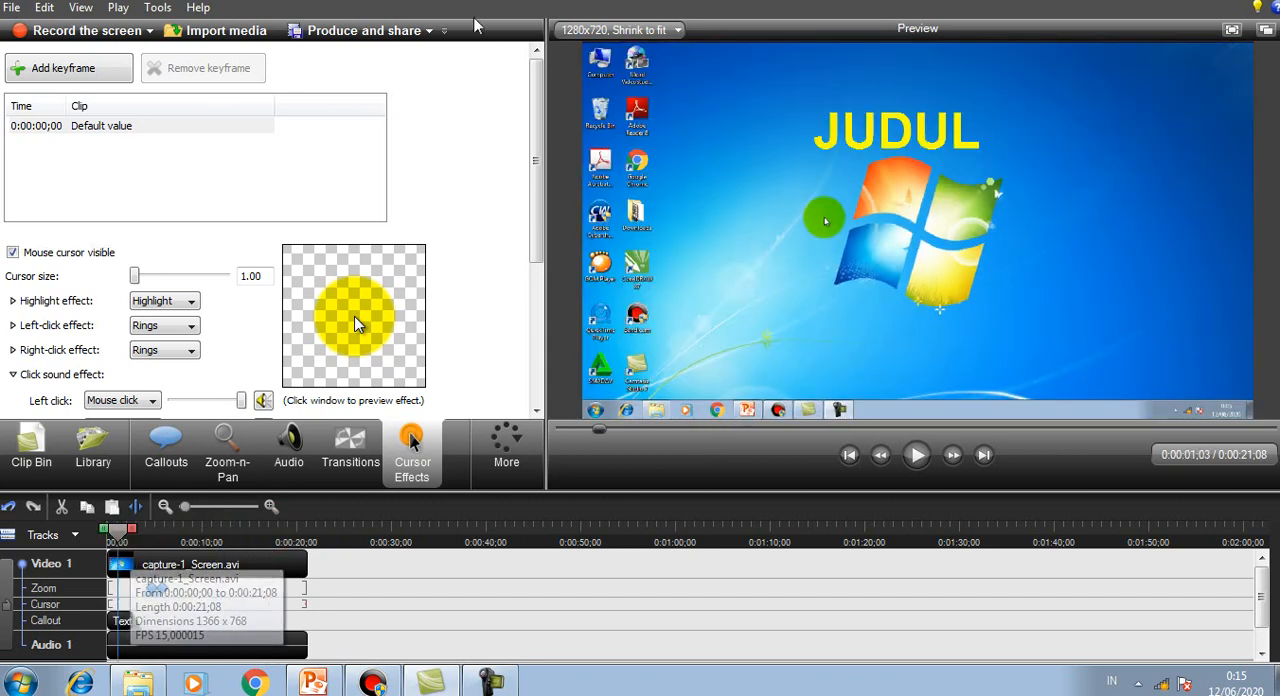
# Step: Examine the produce and share options, and preview the HD preset in the Production Wizard
pyautogui.click(429, 32)
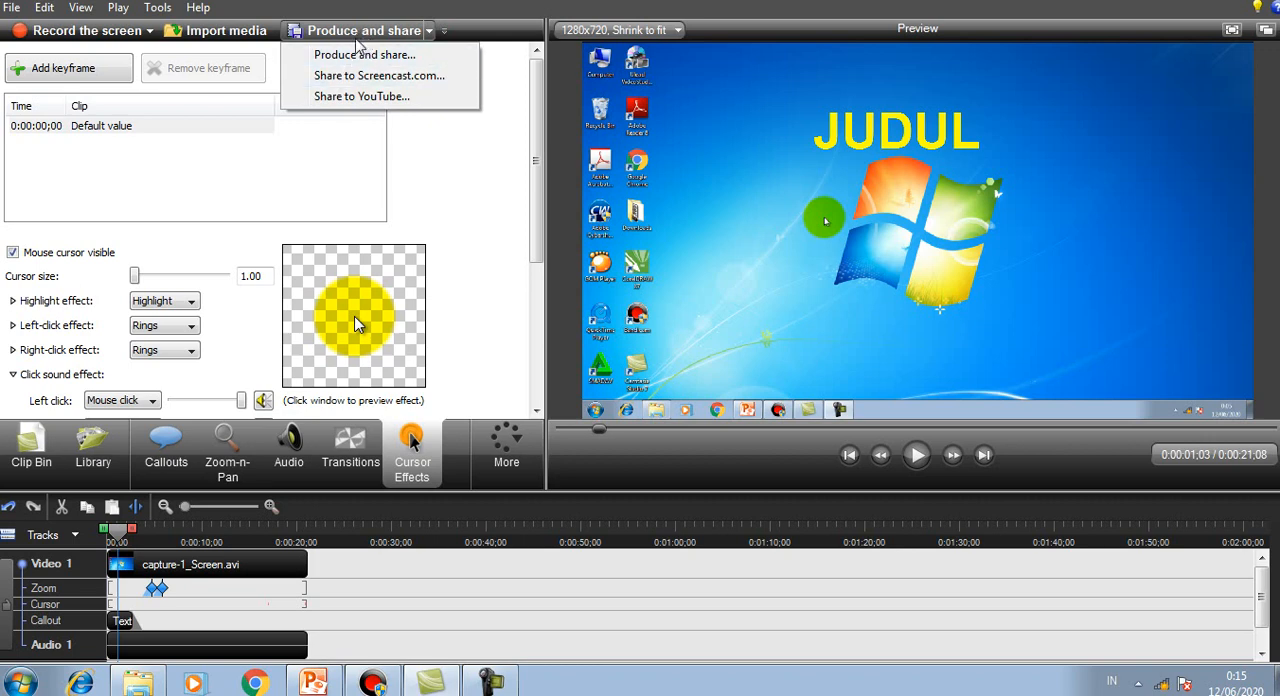
pyautogui.click(386, 34)
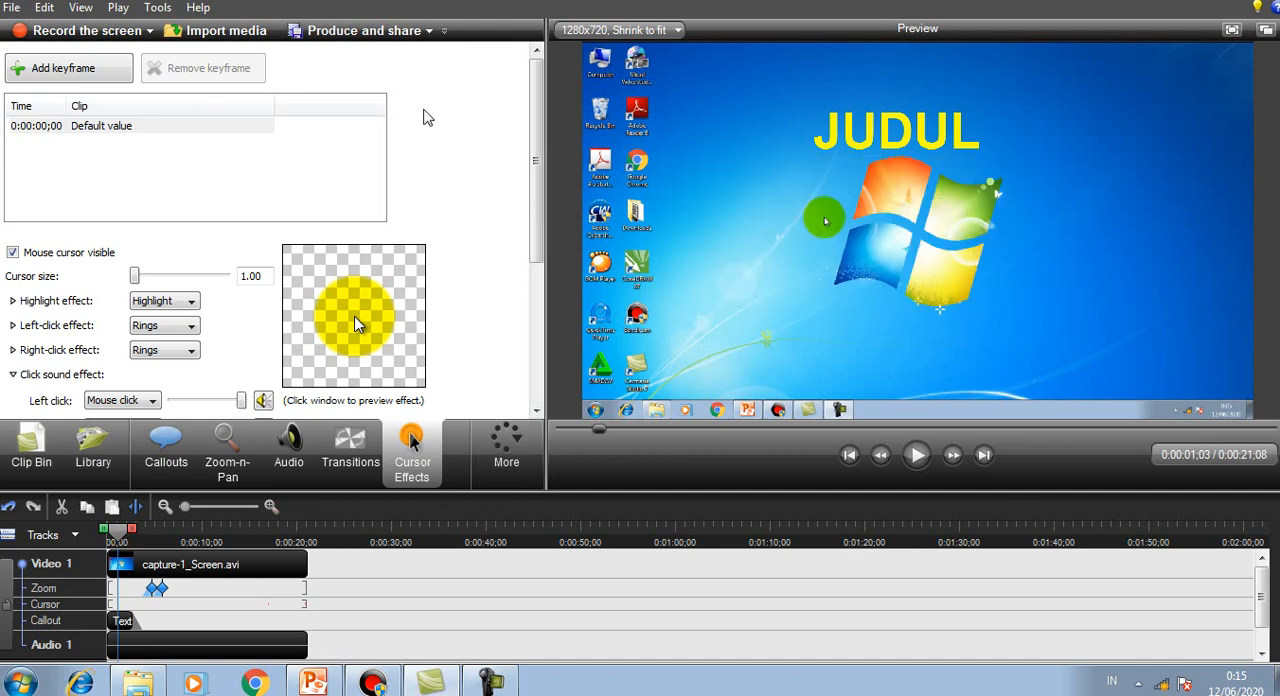
pyautogui.click(396, 32)
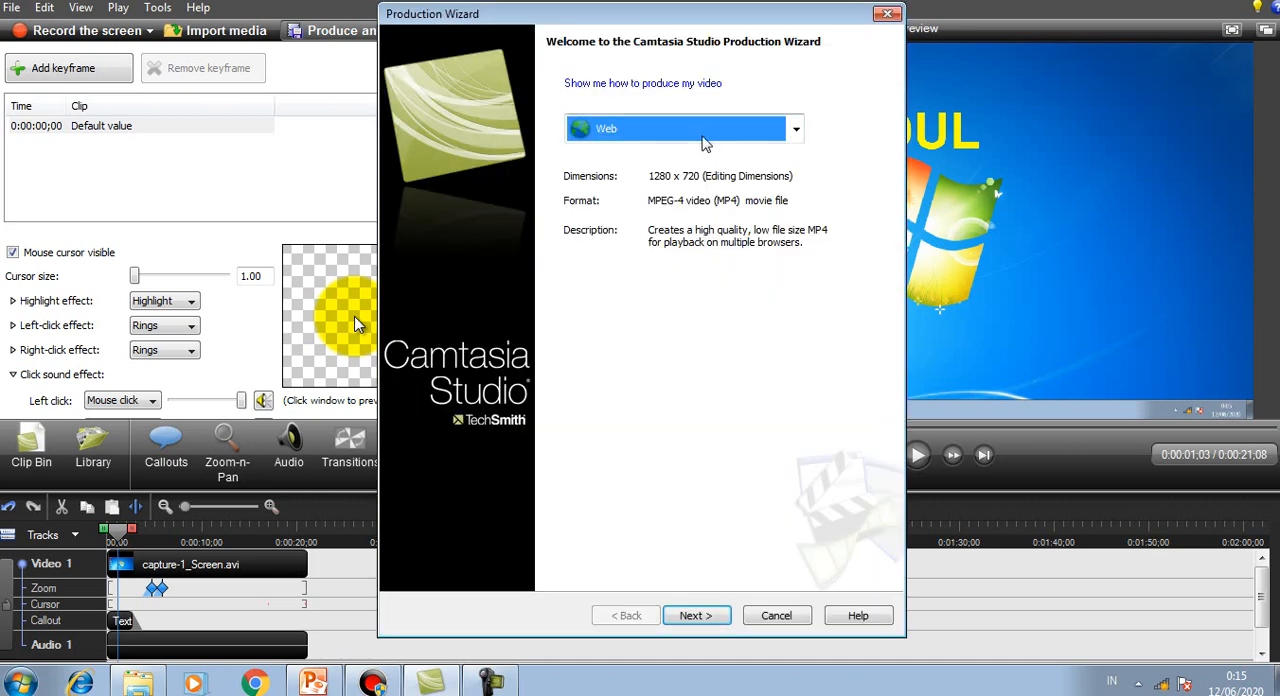
pyautogui.click(706, 134)
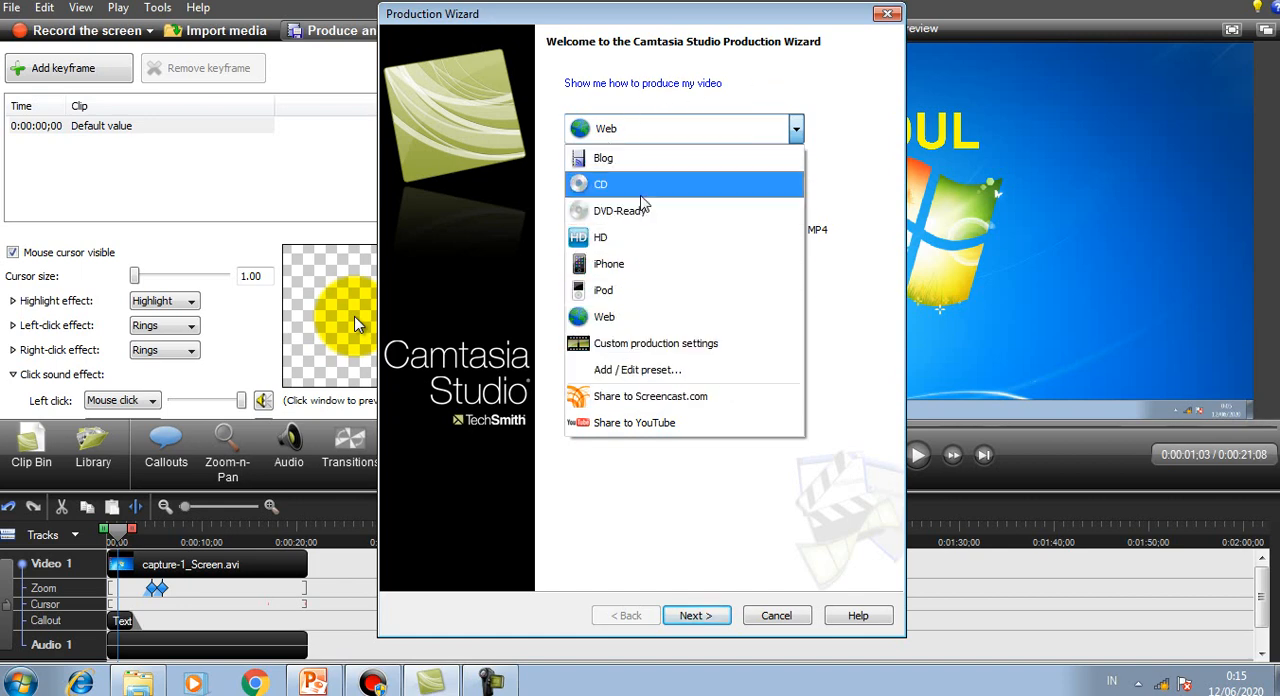
pyautogui.click(601, 238)
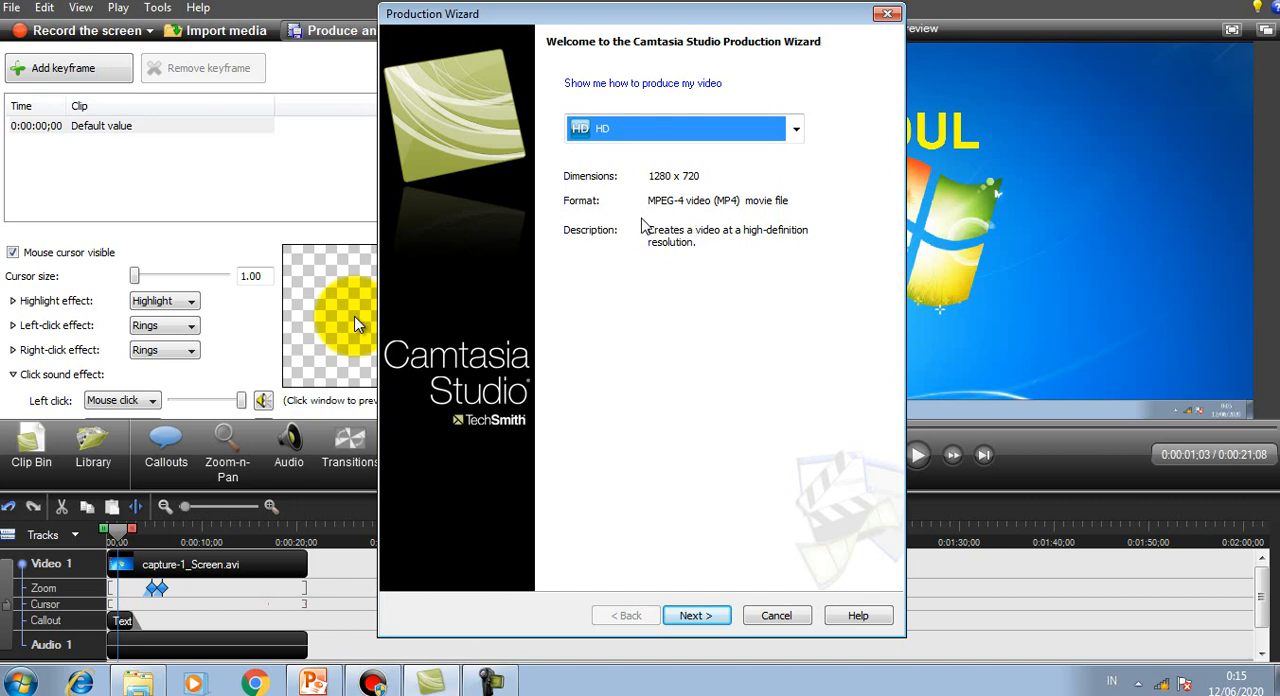
# Step: Compare the Share to YouTube preset with HD, view the save options for HD, and cancel the wizard
pyautogui.click(694, 133)
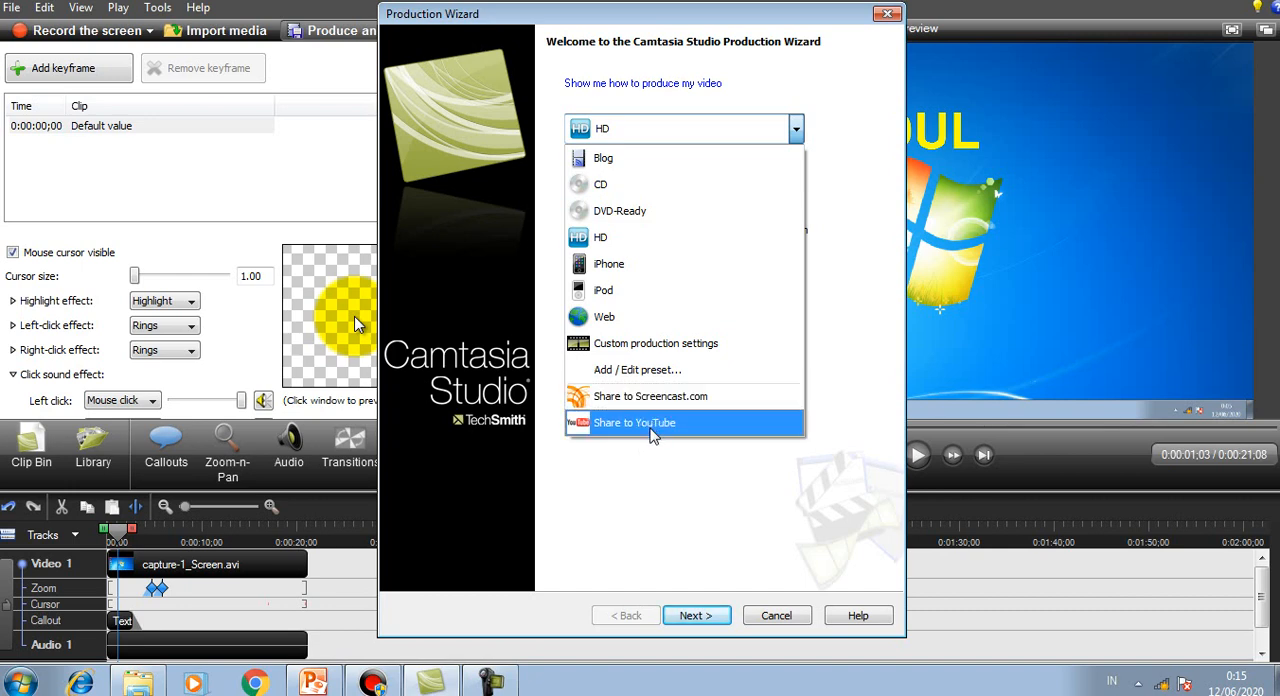
pyautogui.click(665, 425)
pyautogui.click(720, 140)
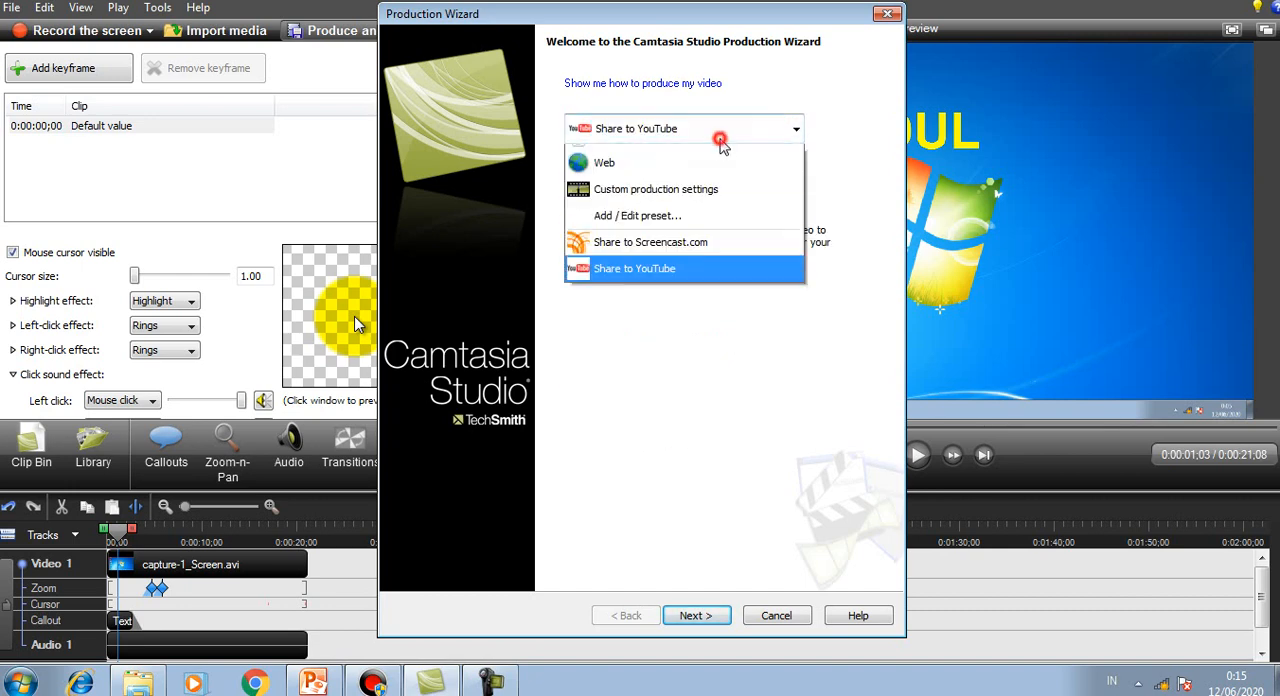
pyautogui.click(655, 210)
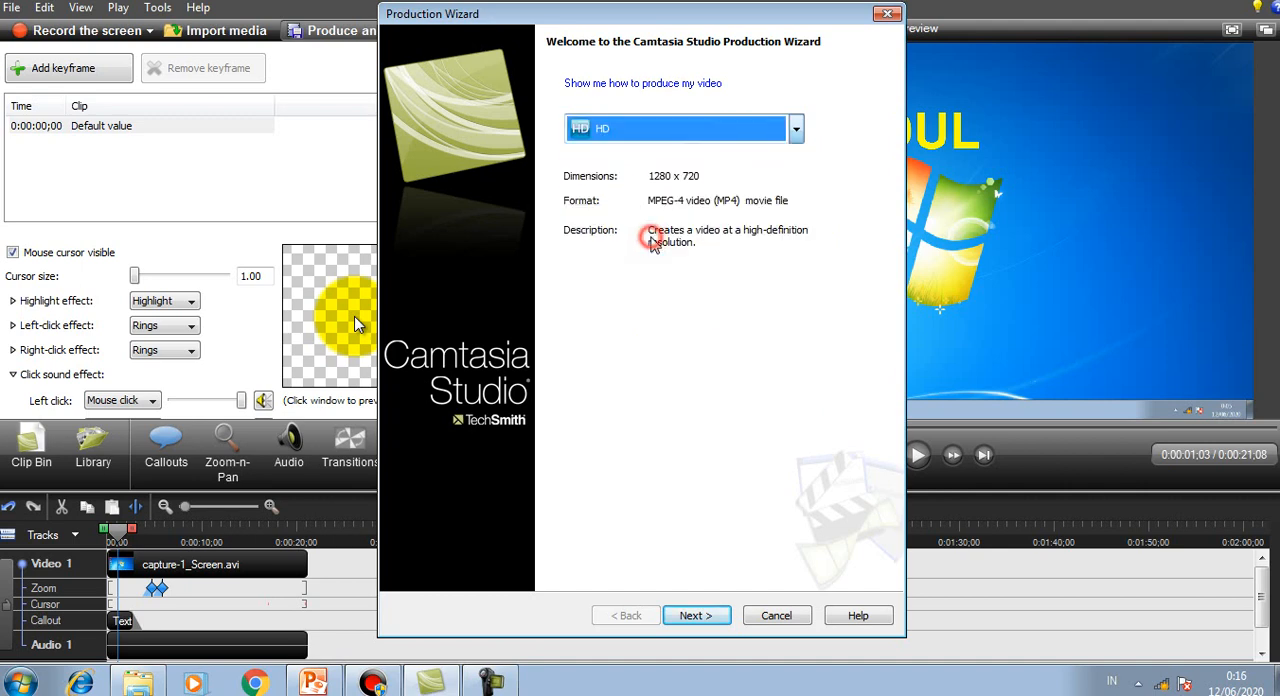
pyautogui.click(696, 615)
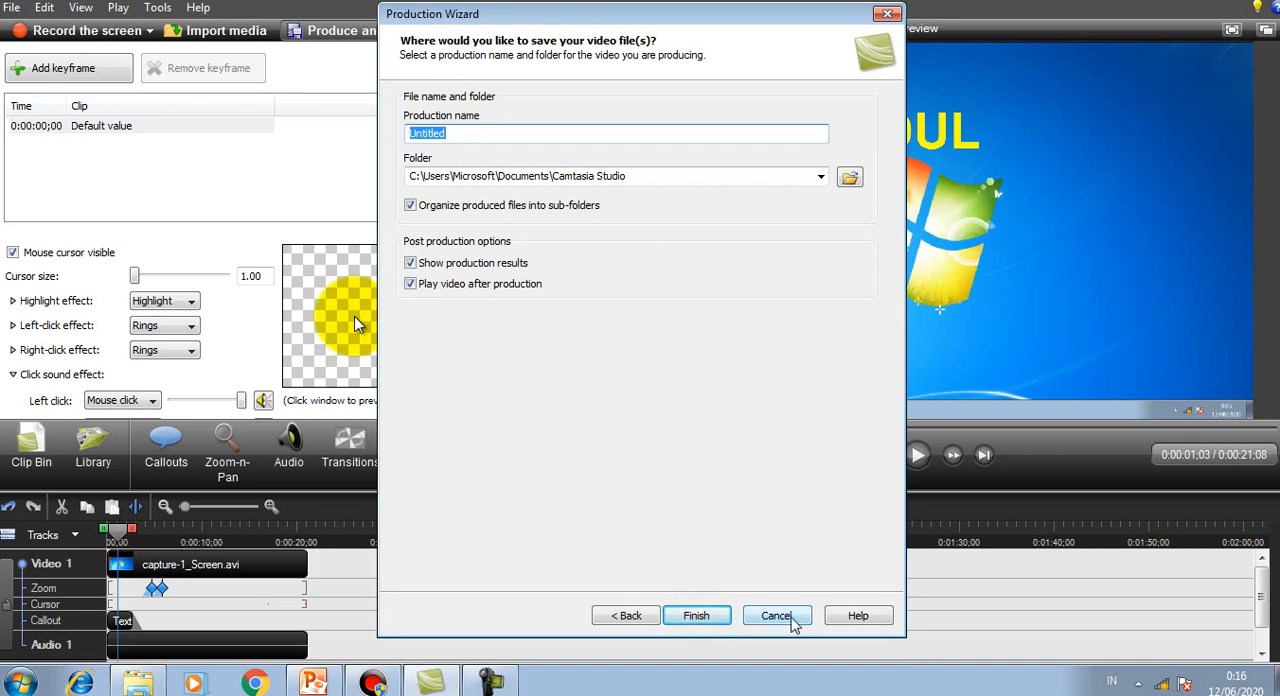
pyautogui.click(776, 615)
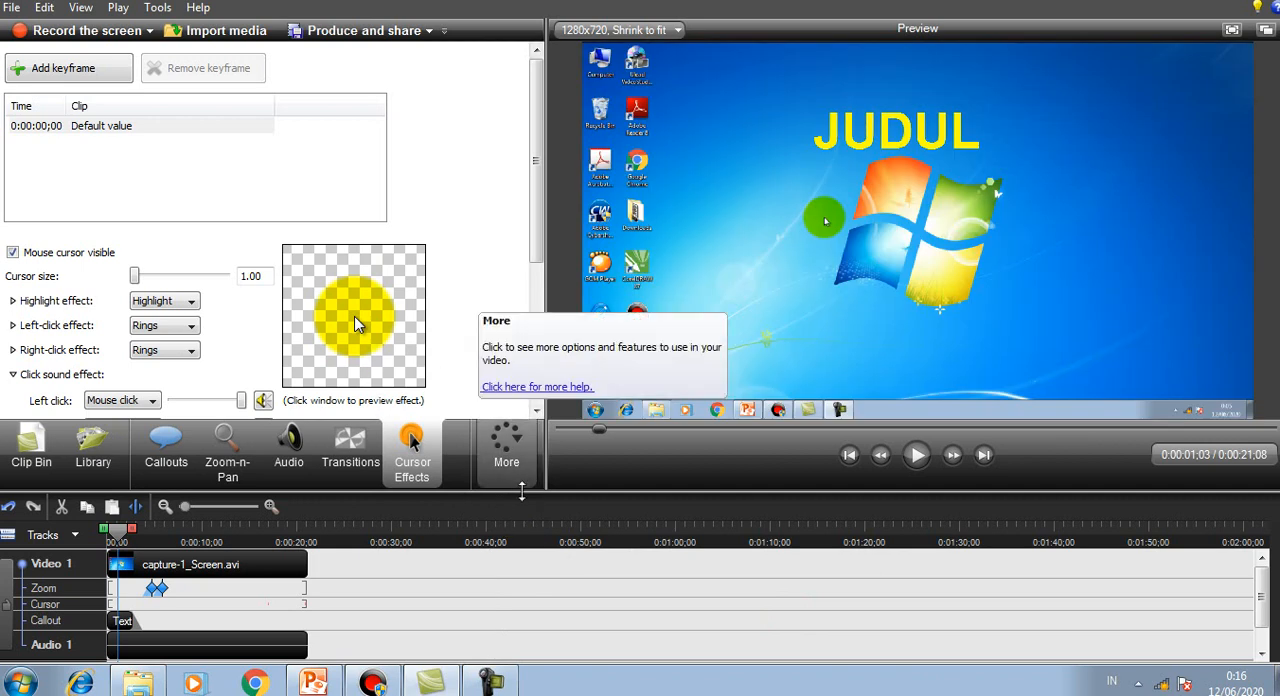
# Step: Switch to PowerPoint and point out "cara kerja camtasia" in the second session item by briefly selecting it
pyautogui.click(313, 682)
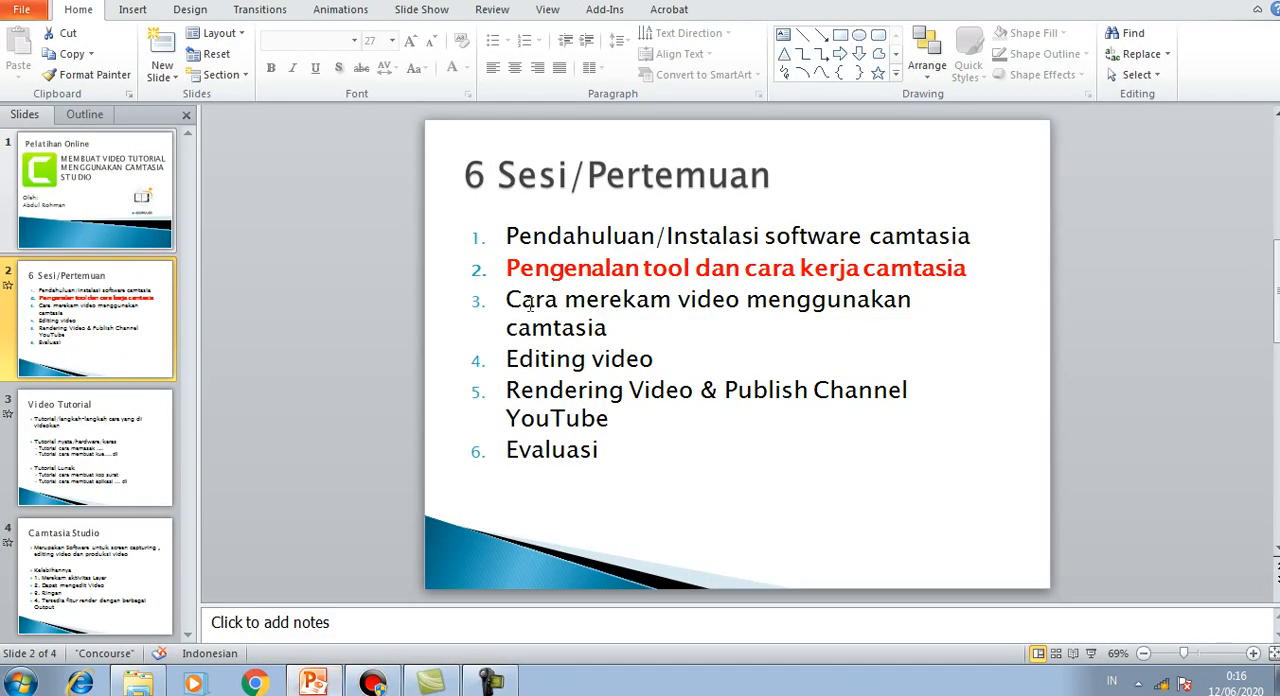
pyautogui.moveTo(510, 268); pyautogui.dragTo(870, 272)
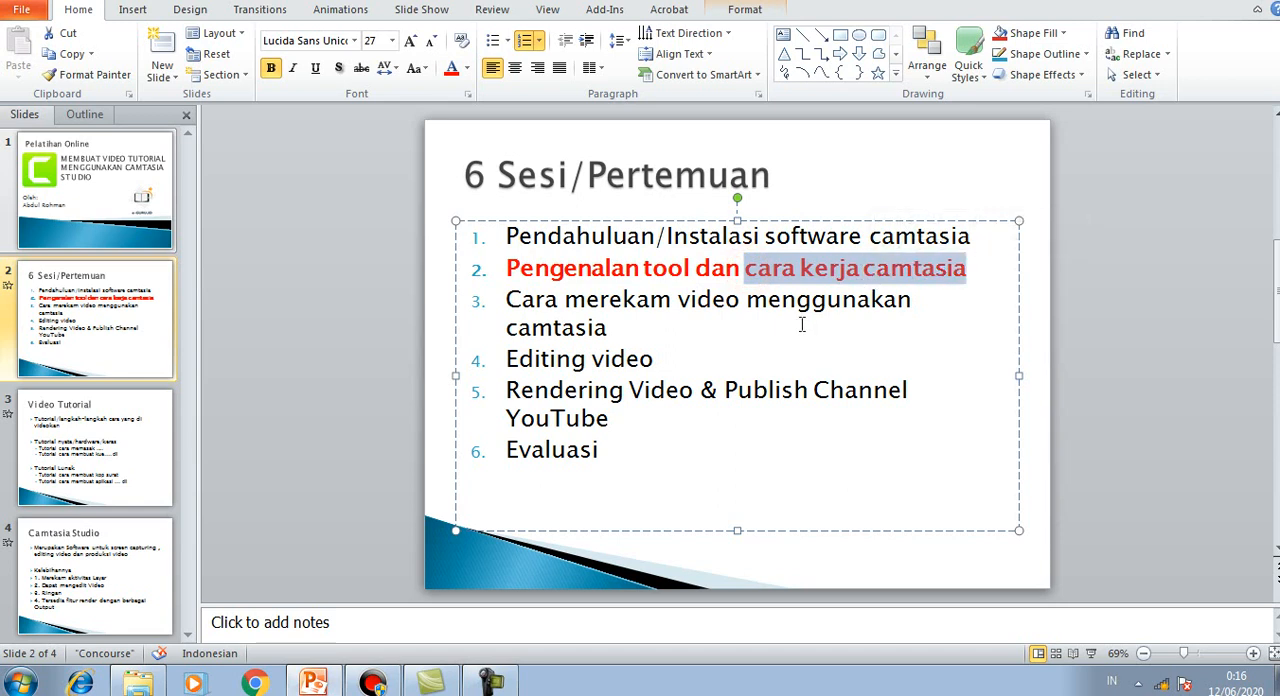
pyautogui.click(726, 274)
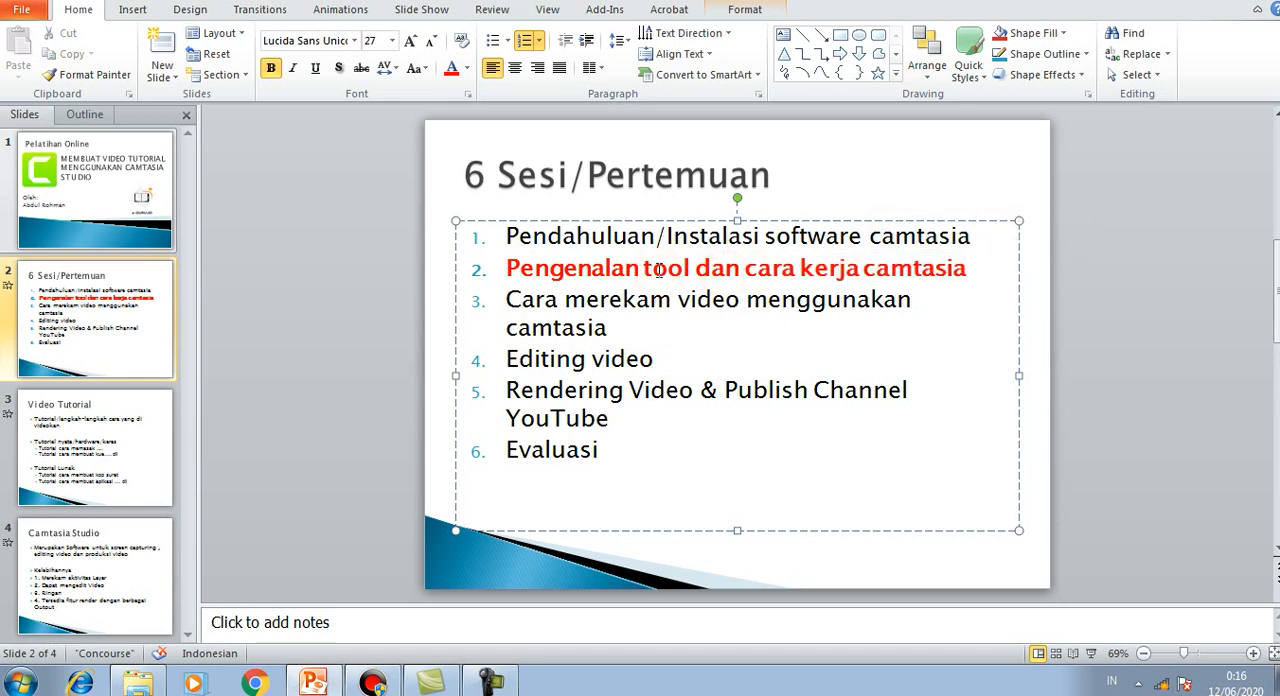